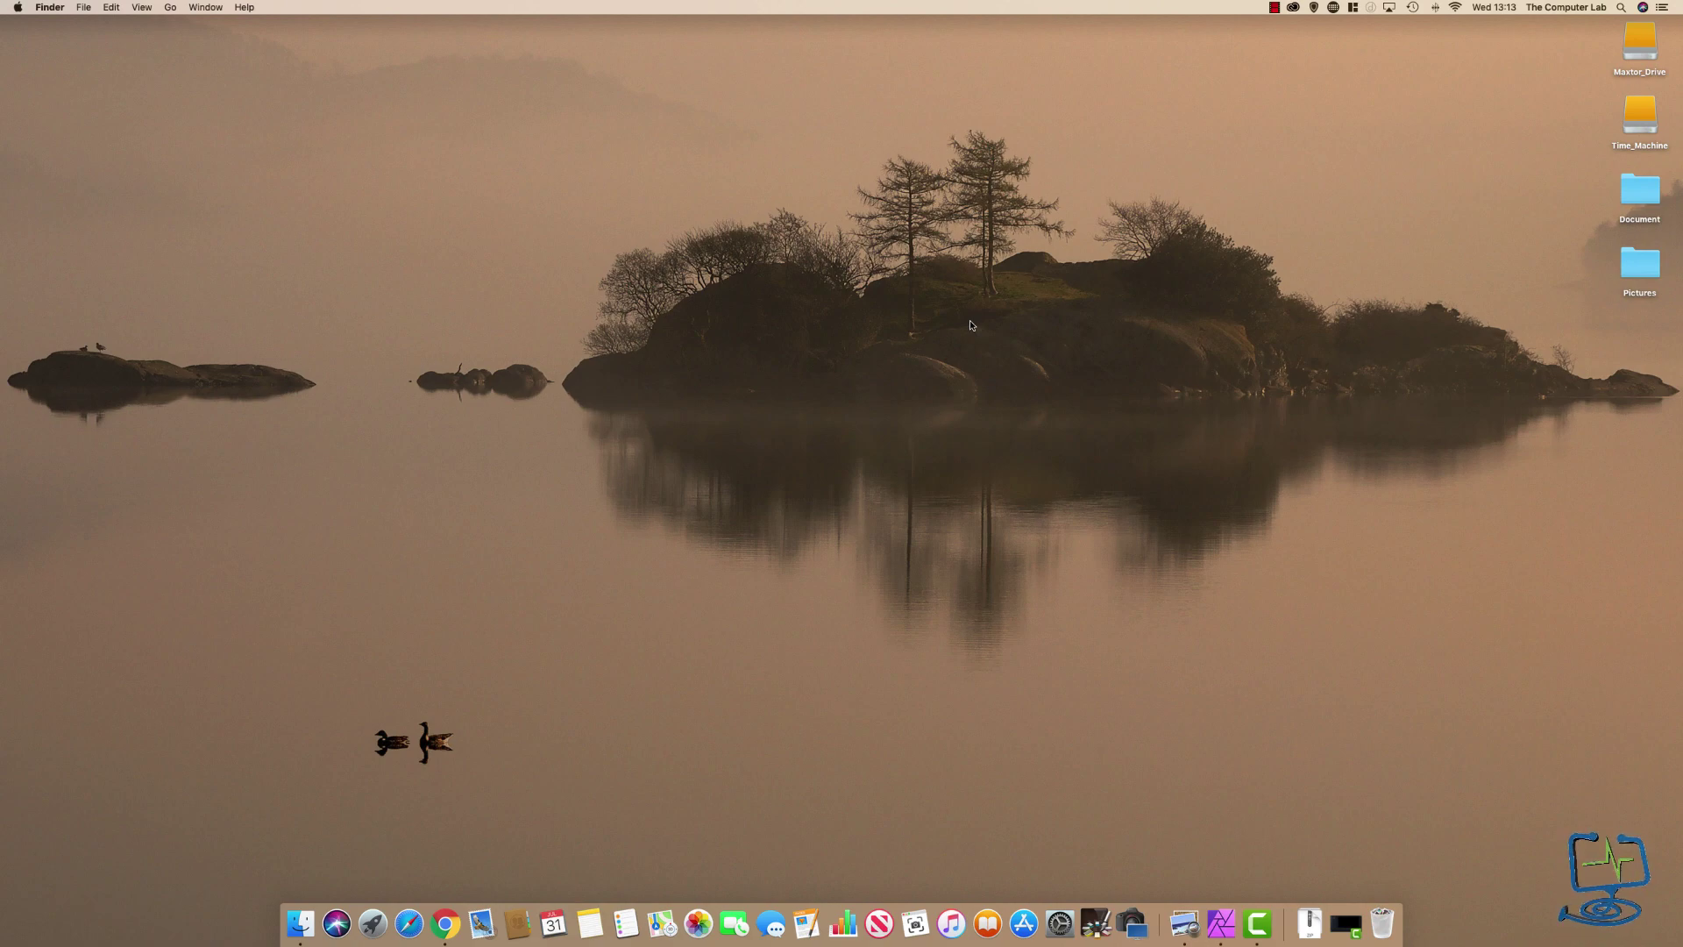
# - Open the Pictures folder on the desktop and move its window closer to the middle of the screen
pyautogui.moveTo(1588, 166); pyautogui.dragTo(1522, 334)
pyautogui.click(1648, 275)
pyautogui.doubleClick(1649, 274)
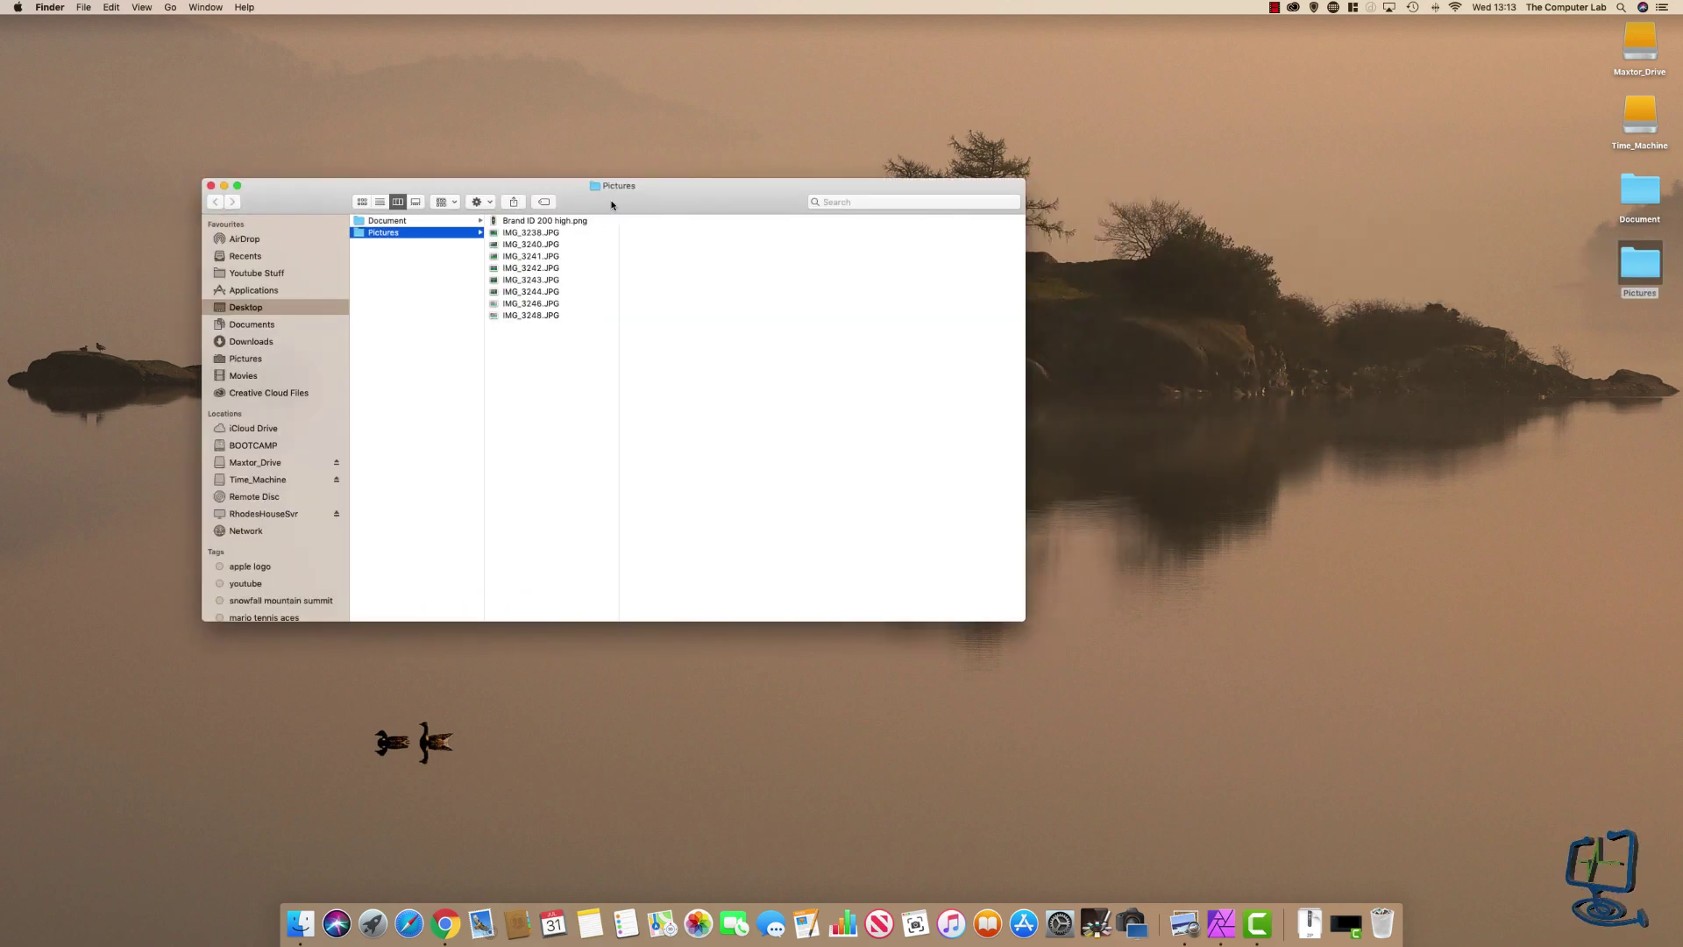
pyautogui.moveTo(647, 187); pyautogui.dragTo(847, 146)
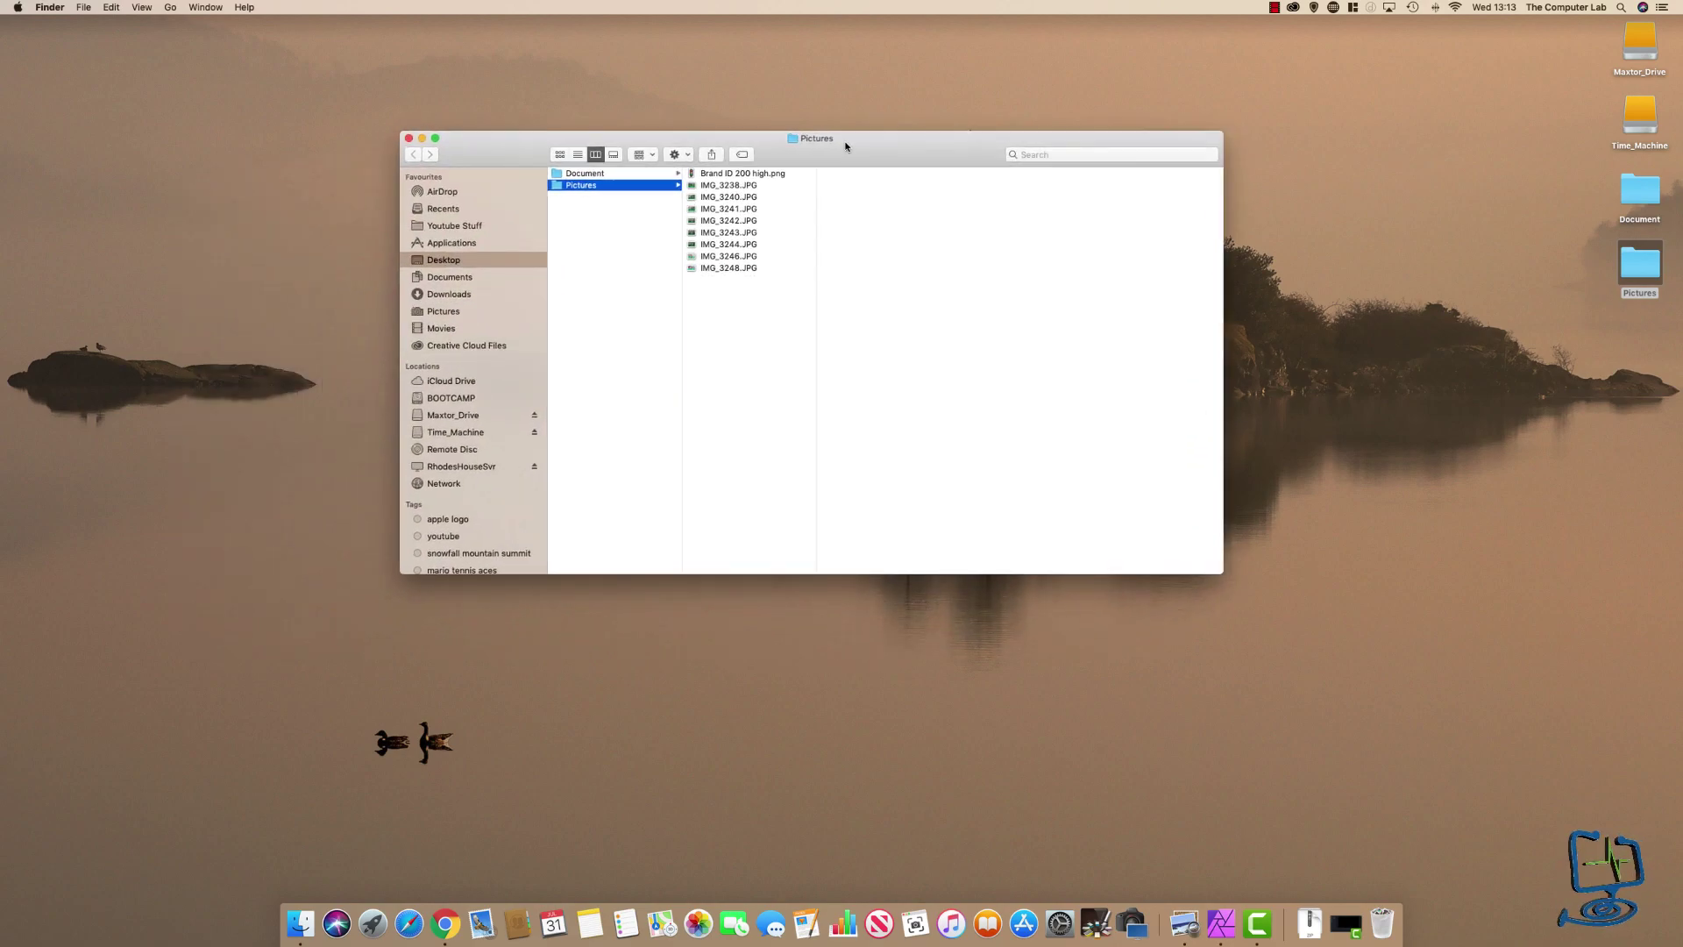
# - Preview the images IMG_3238.JPG and IMG_3240.JPG in the Pictures folder
pyautogui.click(729, 186)
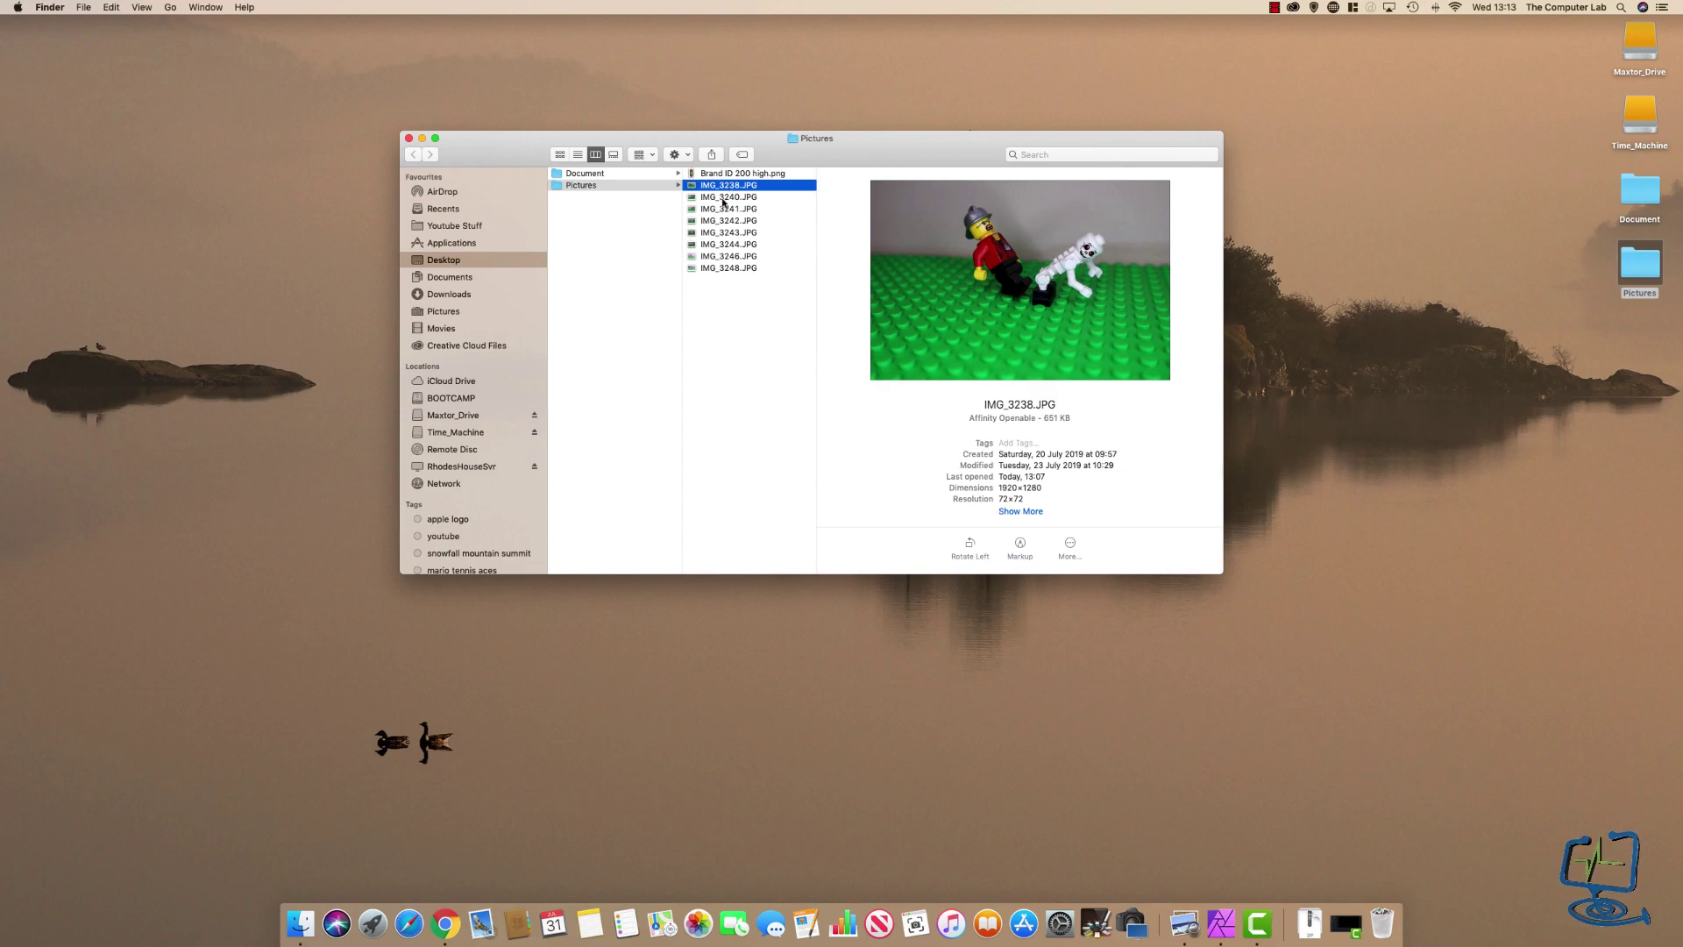
pyautogui.click(724, 200)
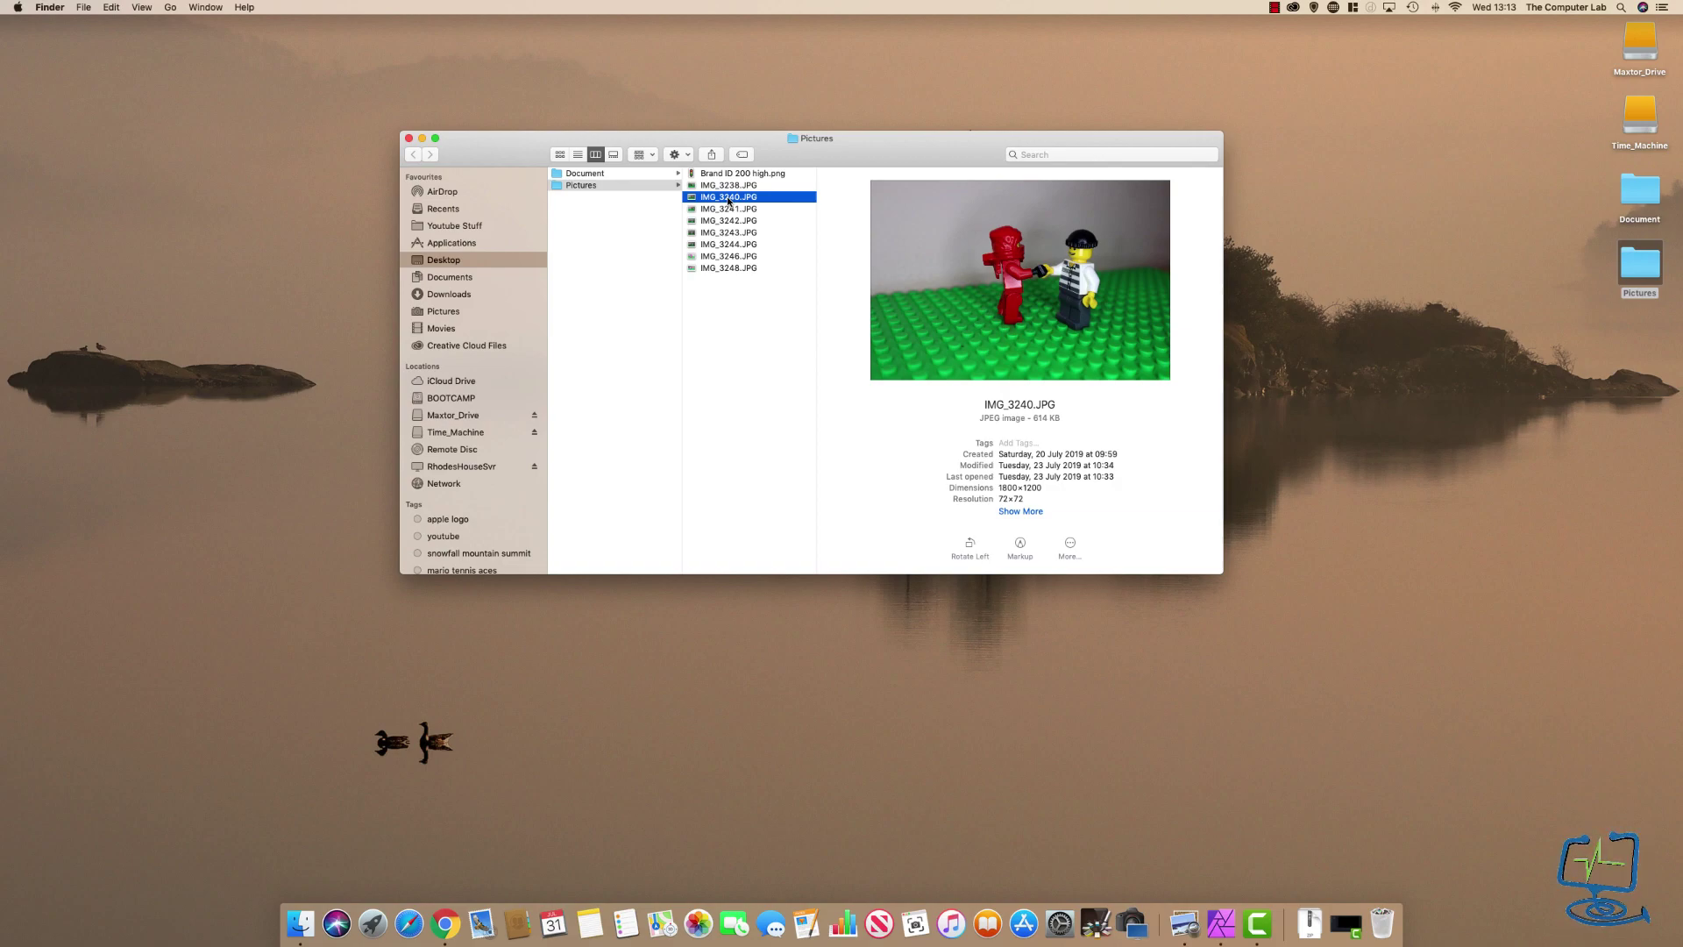
pyautogui.press('space')
pyautogui.press('space')
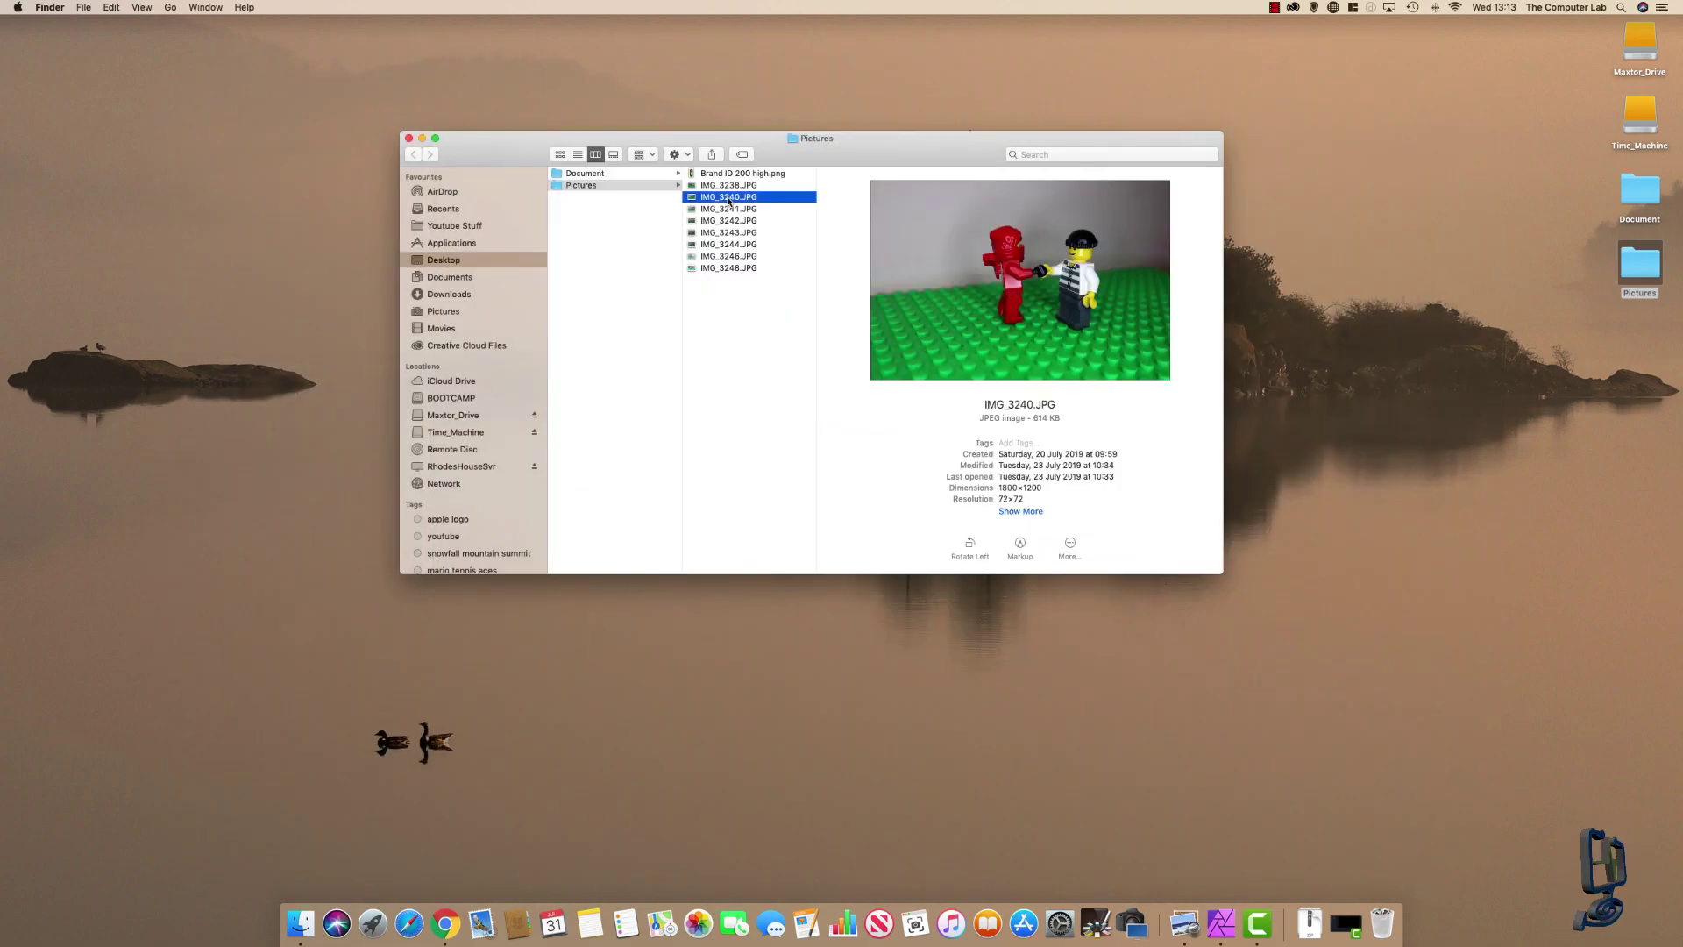
# - Open IMG_3240.JPG in its default application, check which application it is, and close the image
pyautogui.doubleClick(728, 197)
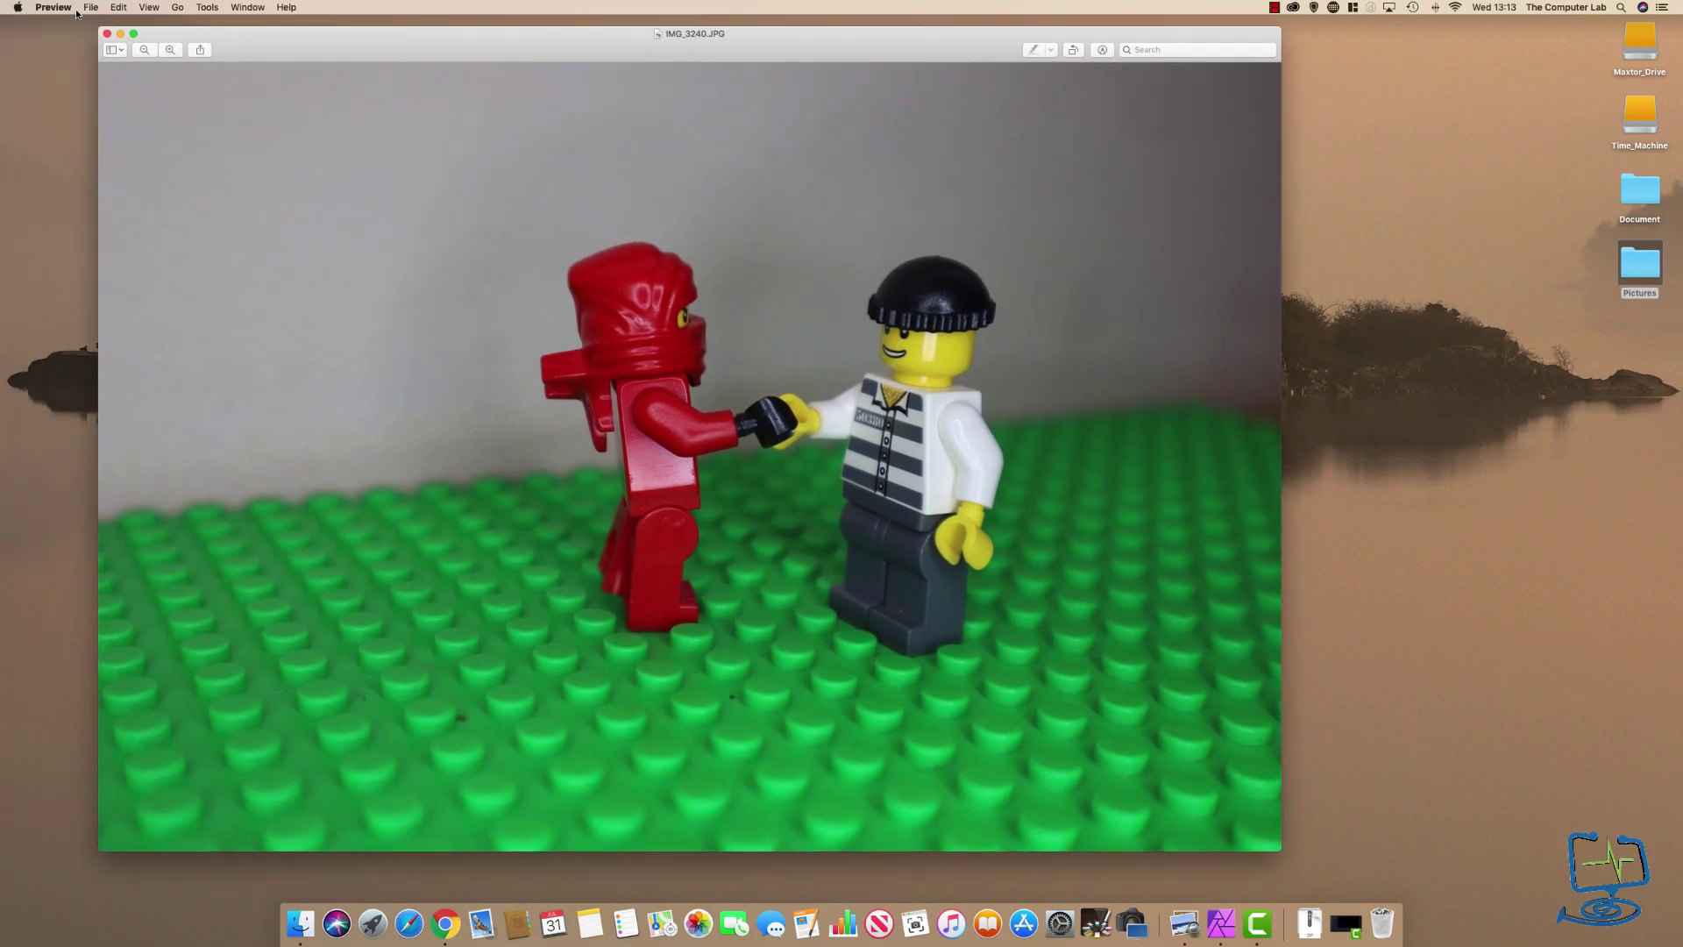
pyautogui.click(54, 7)
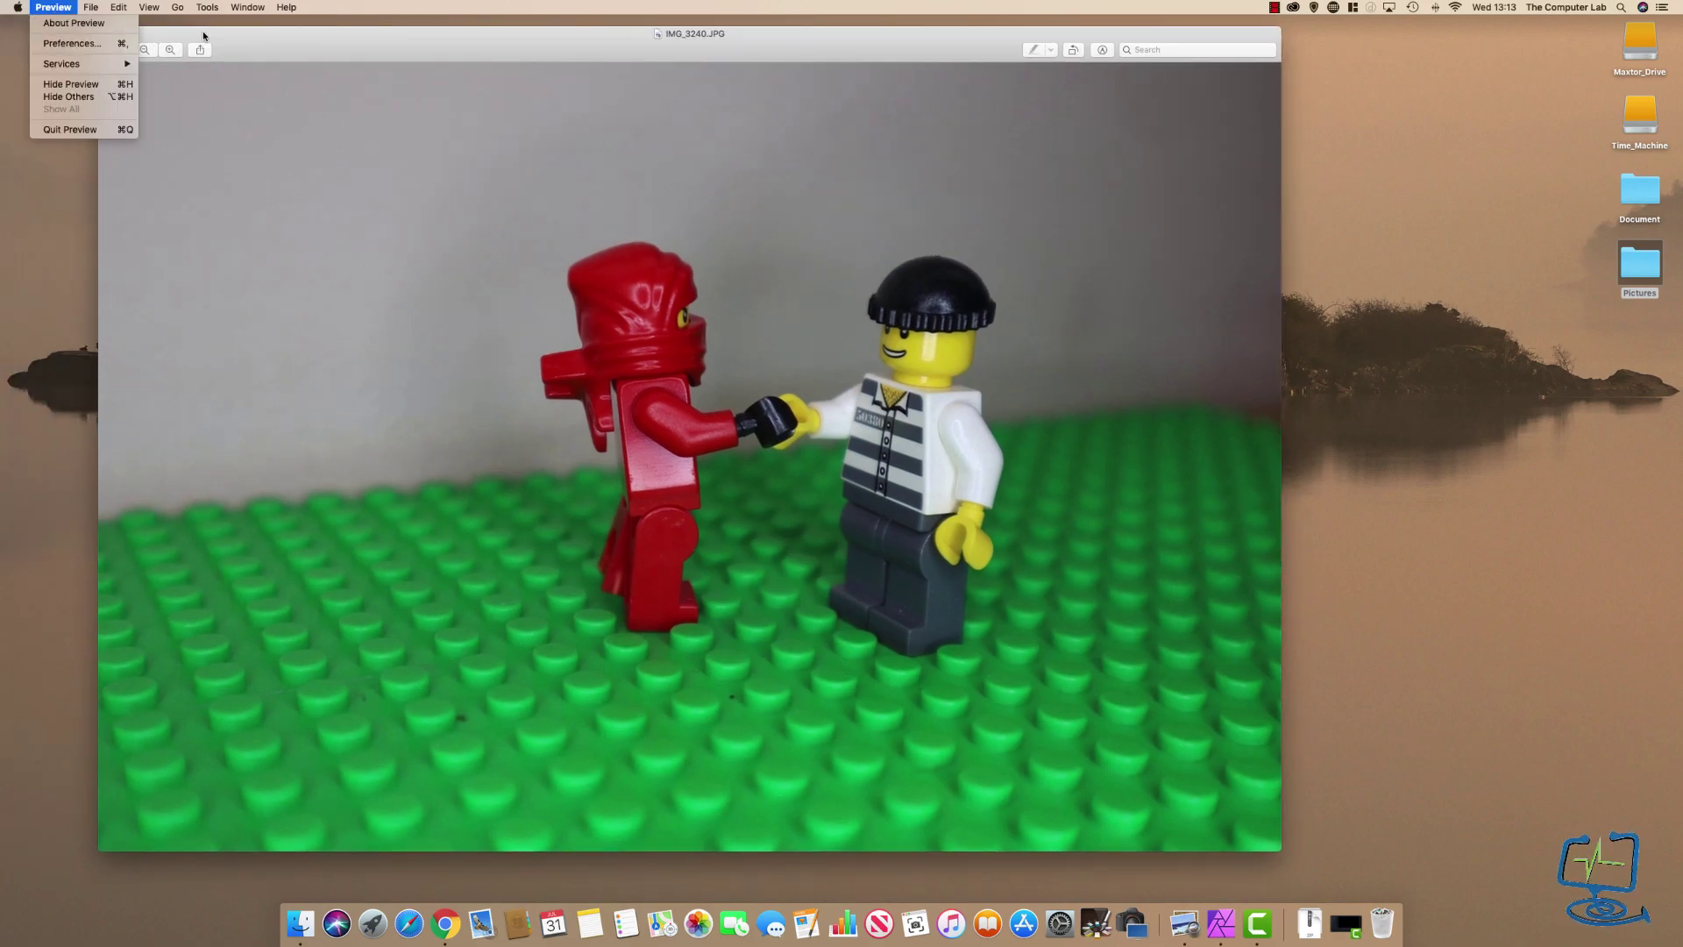
pyautogui.click(55, 10)
pyautogui.click(107, 34)
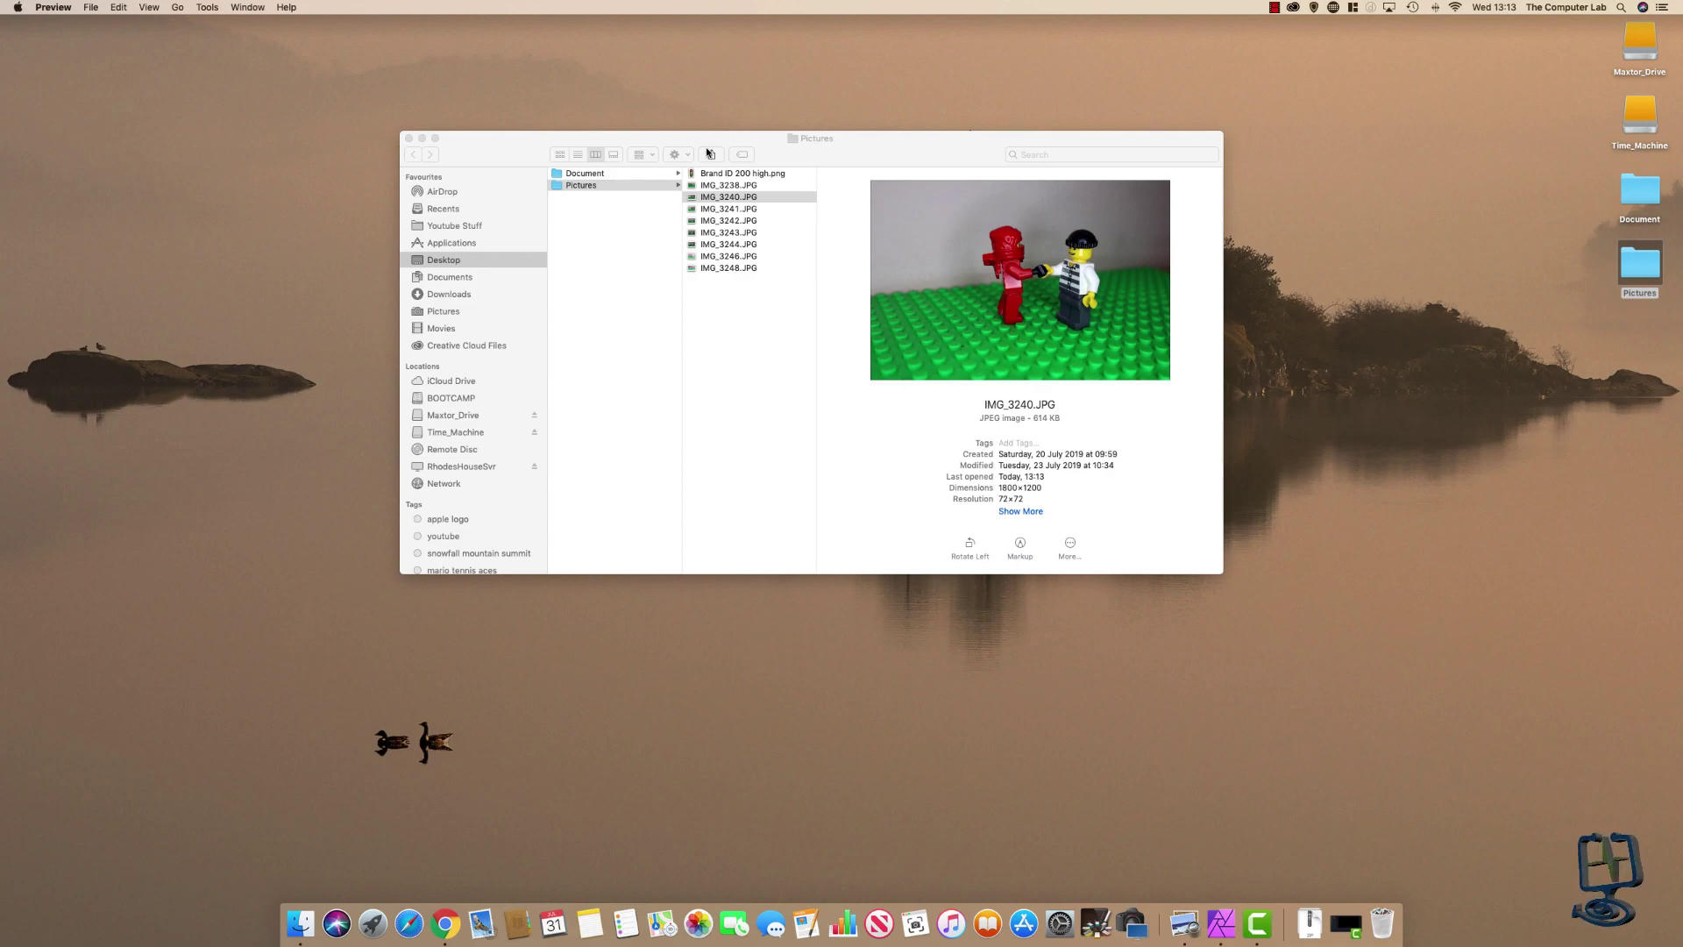
# - Bring up the chooser for opening IMG_3240.JPG with another application
pyautogui.click(747, 199)
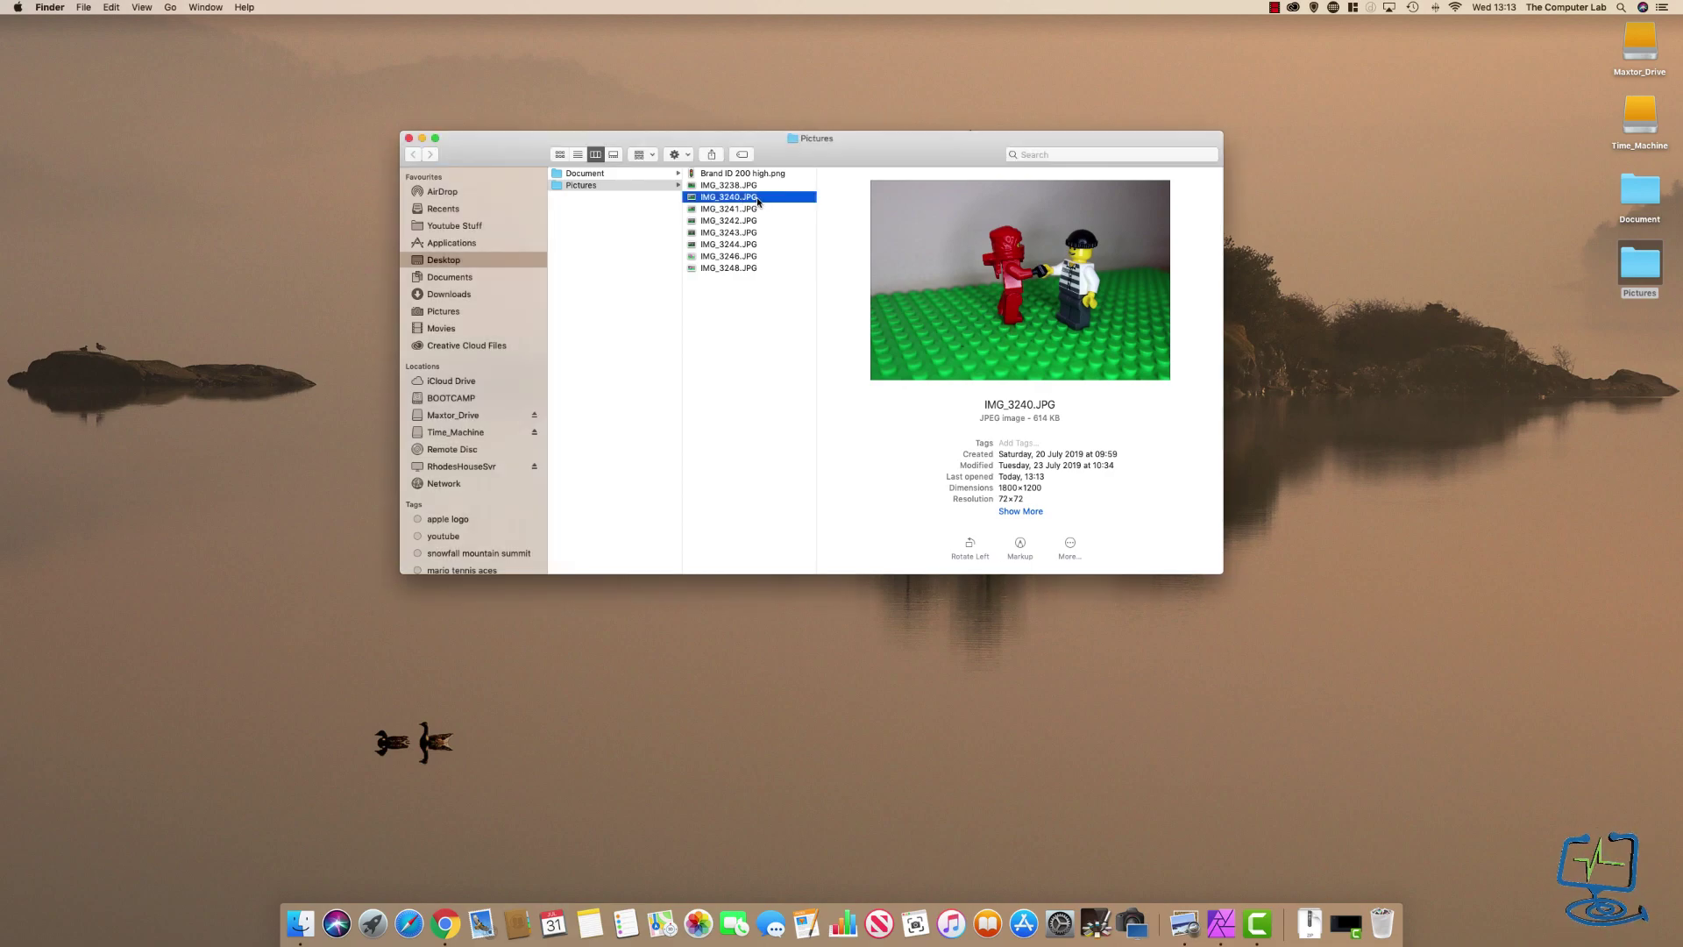
pyautogui.click(751, 298)
pyautogui.click(750, 202)
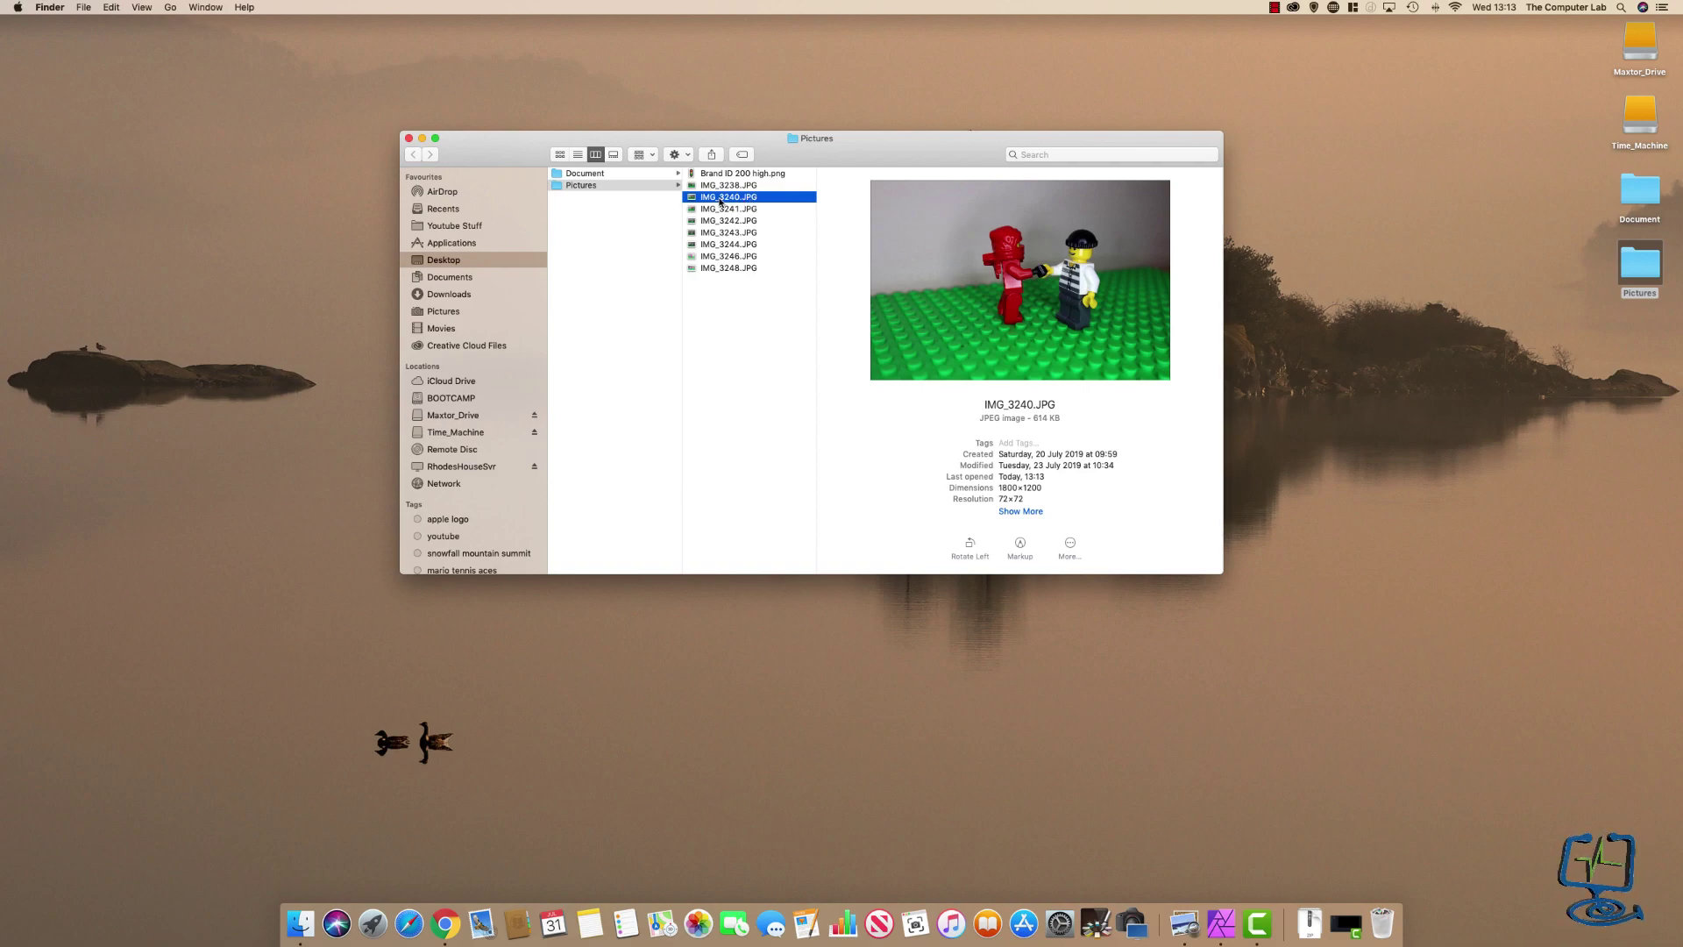
pyautogui.rightClick(779, 201)
pyautogui.moveTo(802, 221)
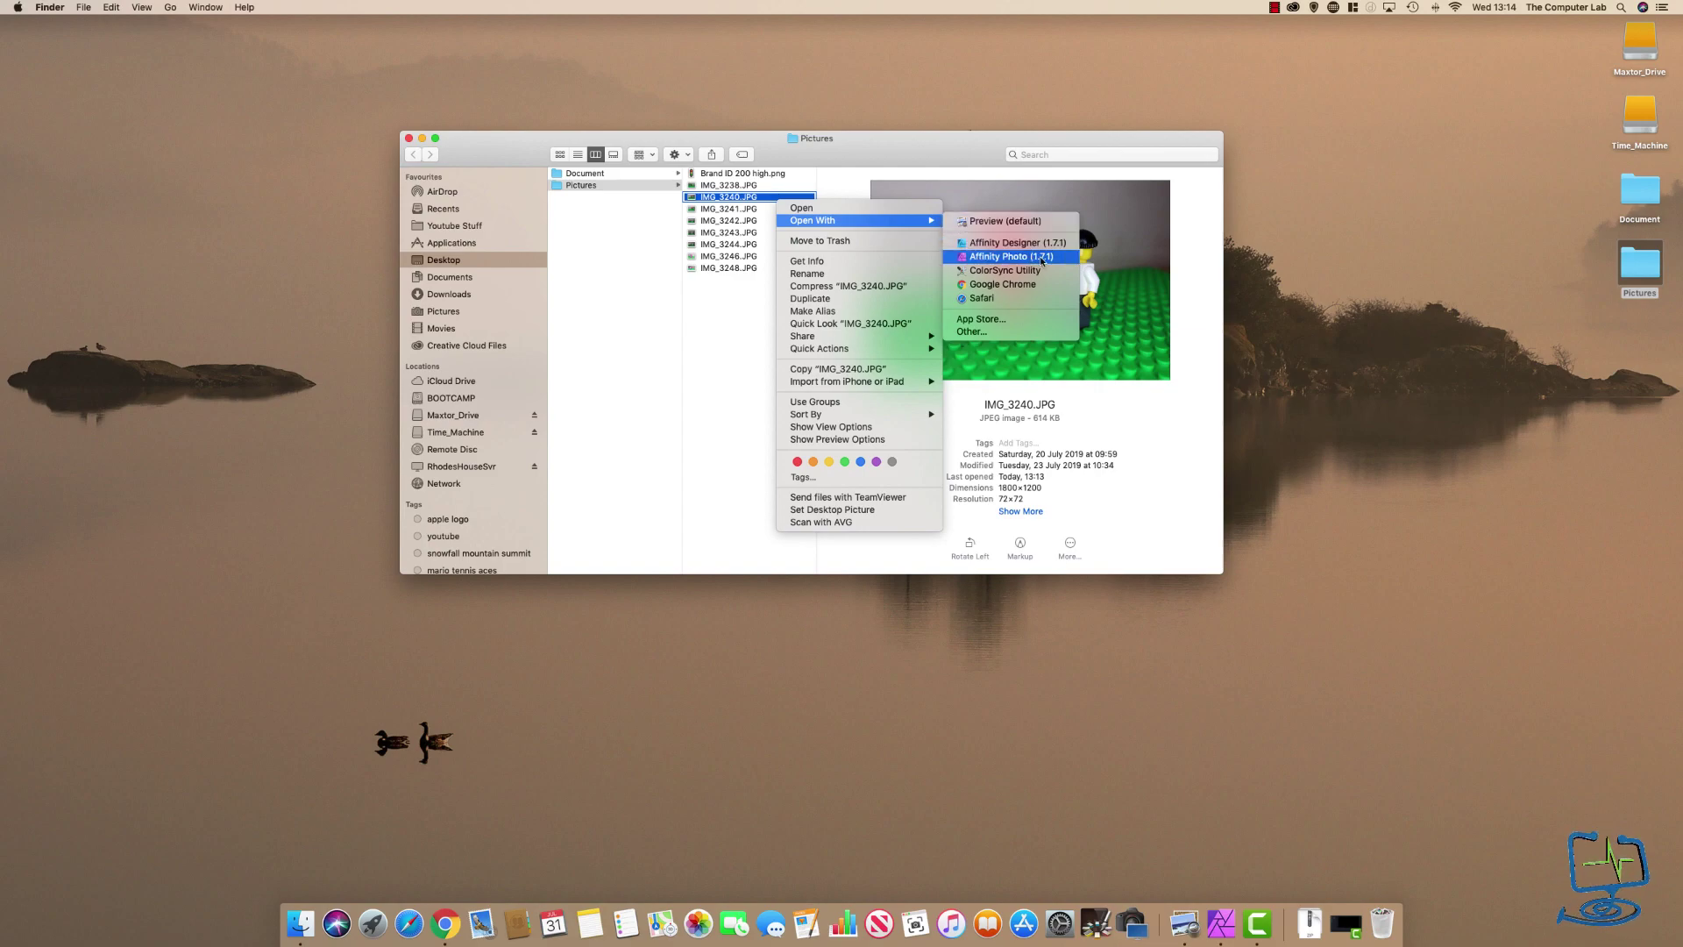
pyautogui.click(987, 334)
pyautogui.moveTo(756, 196); pyautogui.dragTo(751, 355)
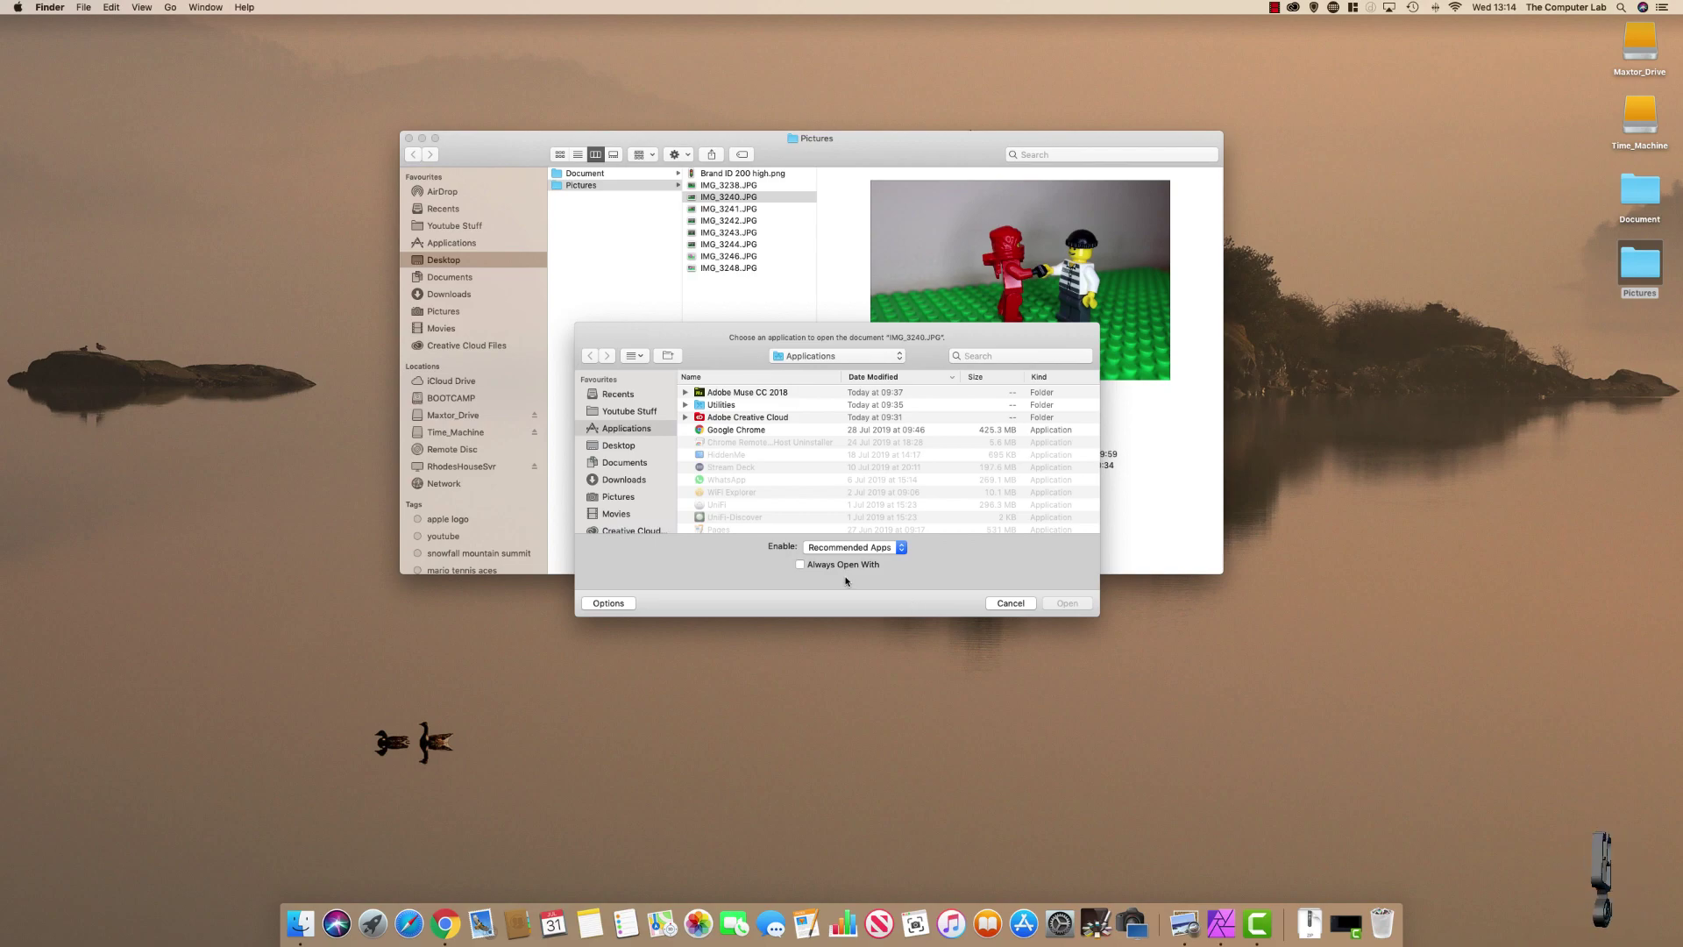
# - Review the Enable filter's choices in the application chooser, leaving it at Recommended Apps
pyautogui.click(903, 548)
pyautogui.click(903, 548)
pyautogui.click(903, 549)
pyautogui.click(903, 548)
pyautogui.click(903, 549)
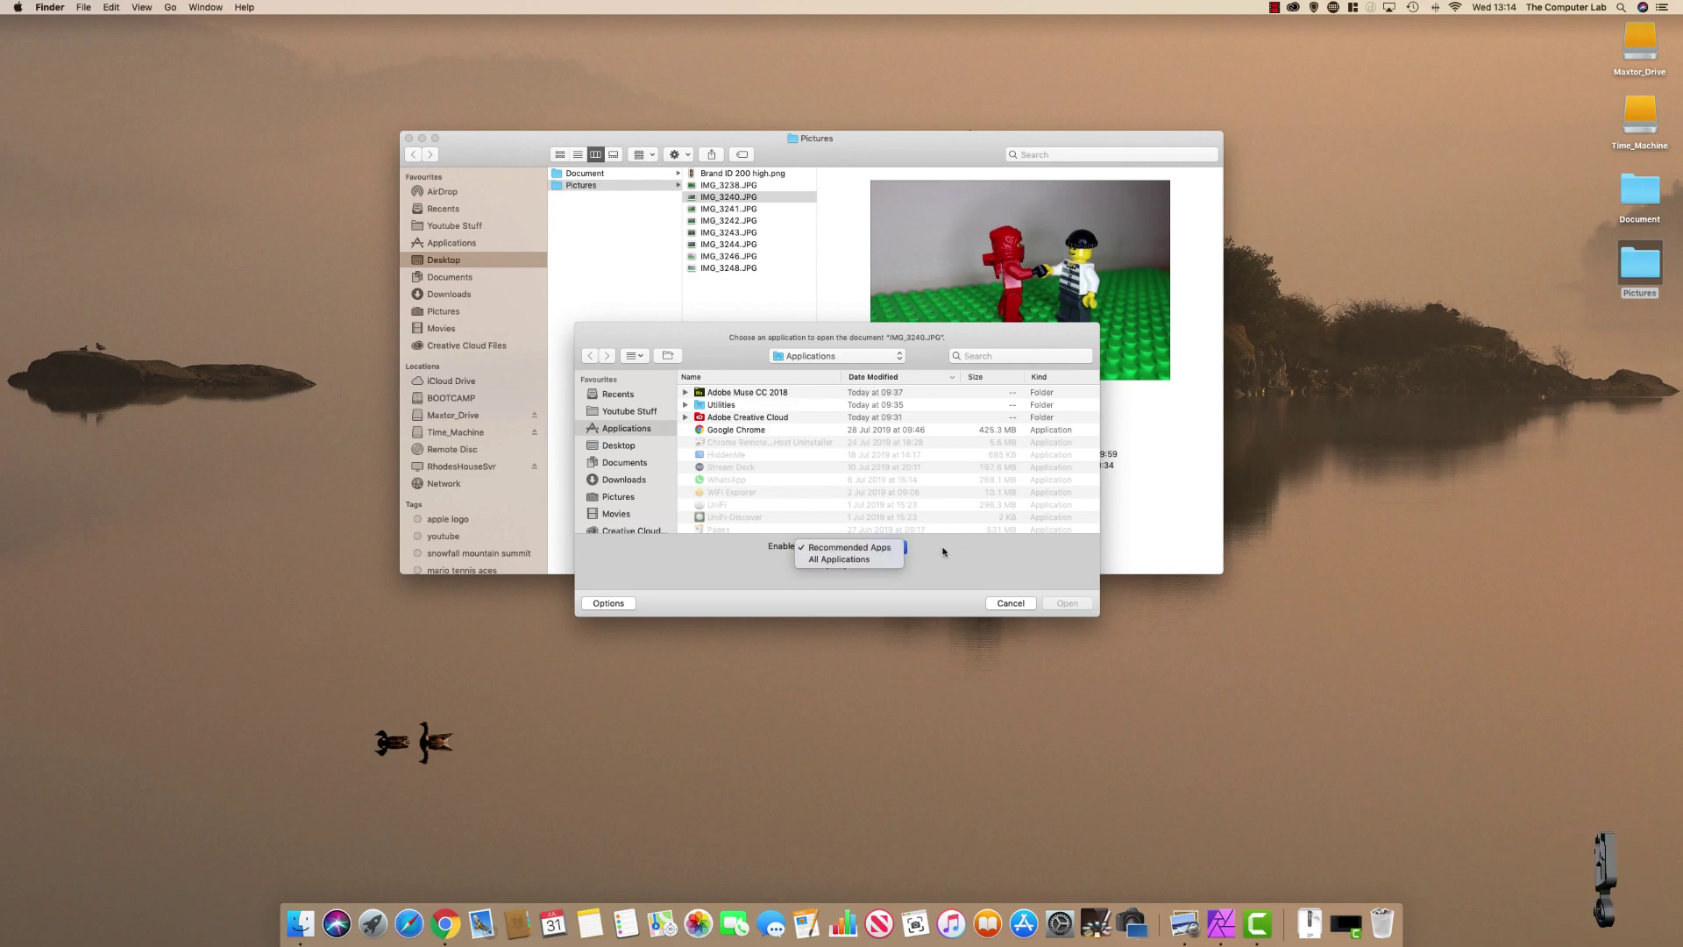
pyautogui.click(921, 550)
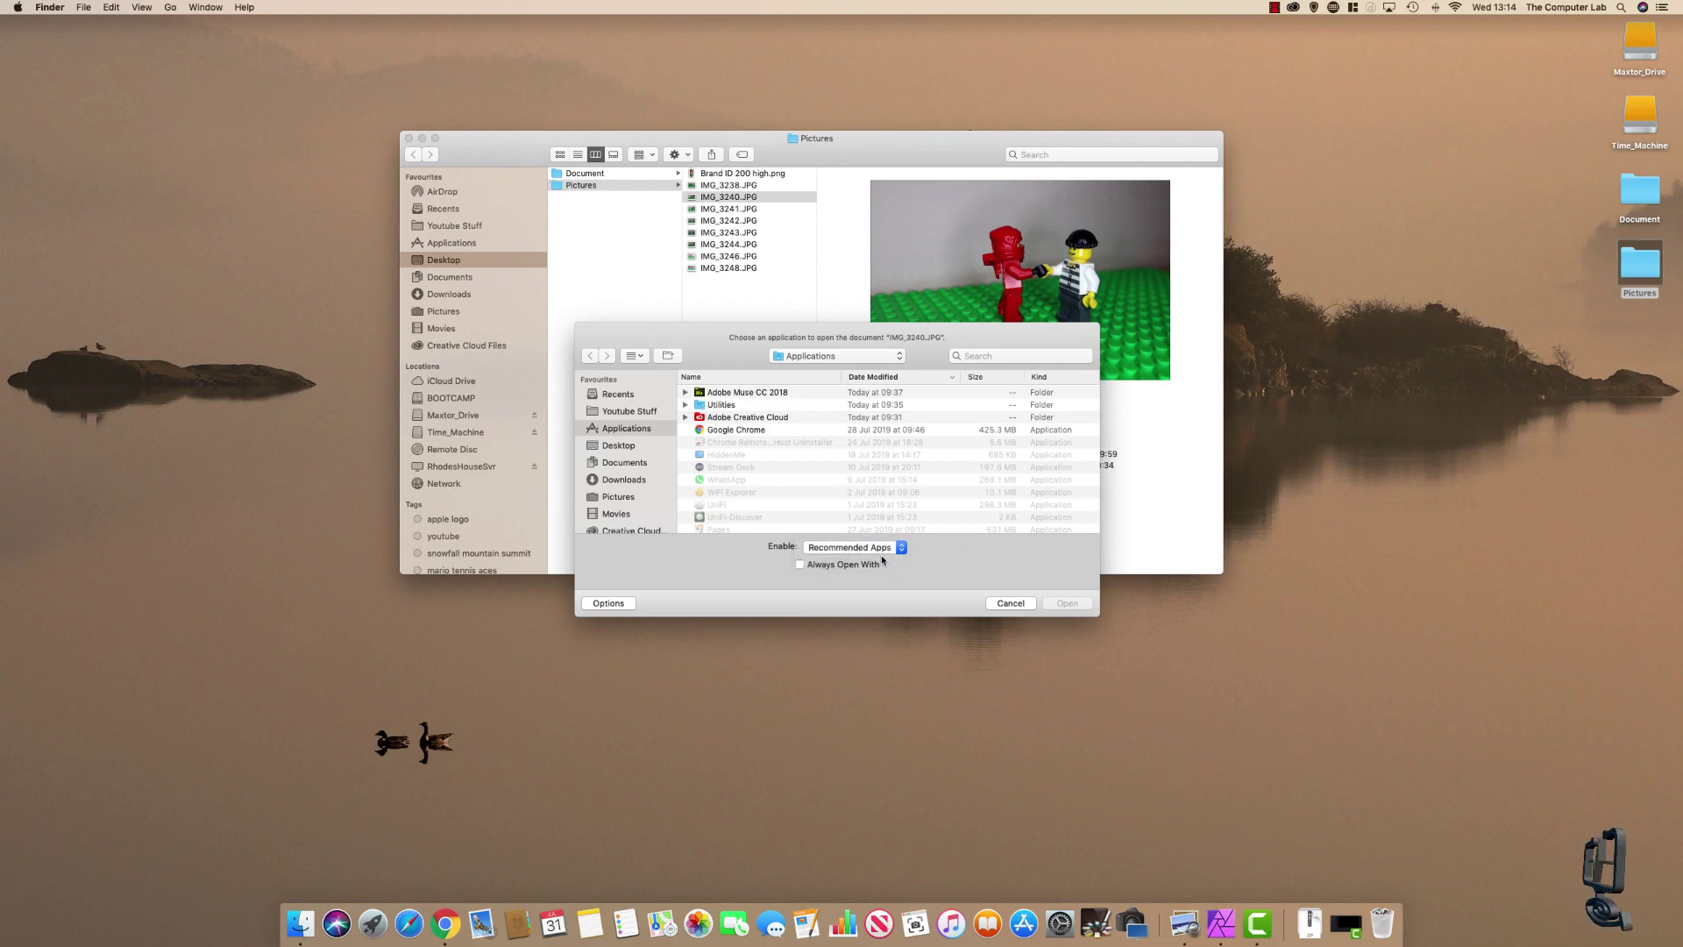
# - Set IMG_3240.JPG to always open with Affinity Photo and open it
pyautogui.click(801, 564)
pyautogui.scroll(-5, 728, 483)
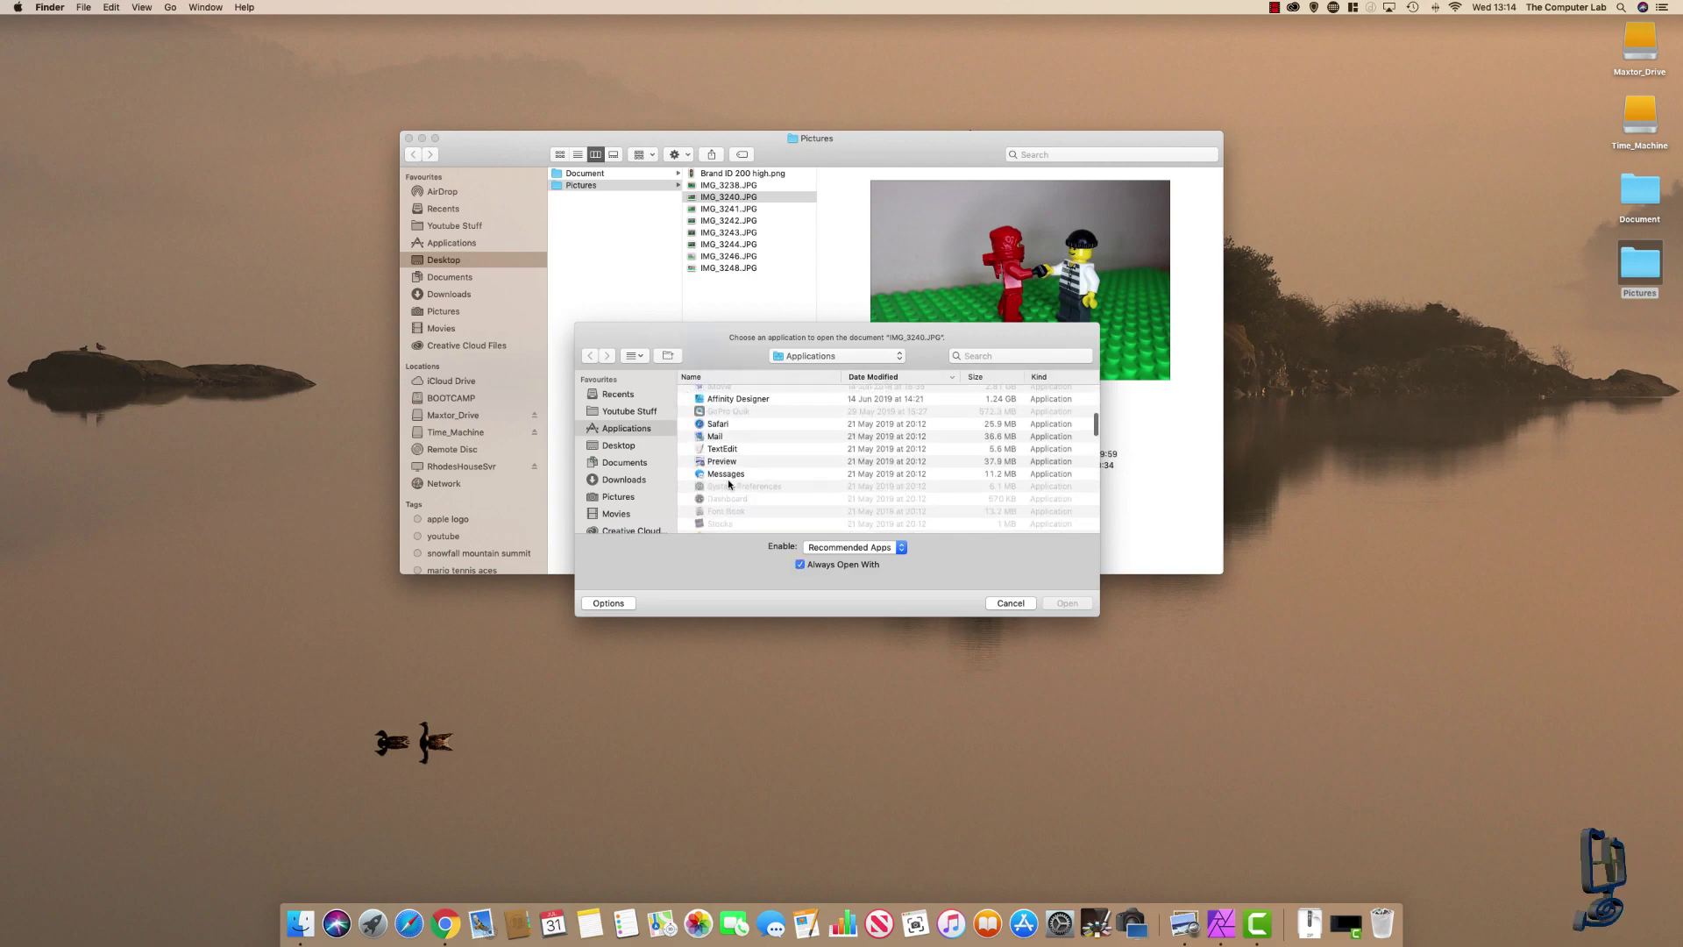
pyautogui.scroll(3, 729, 483)
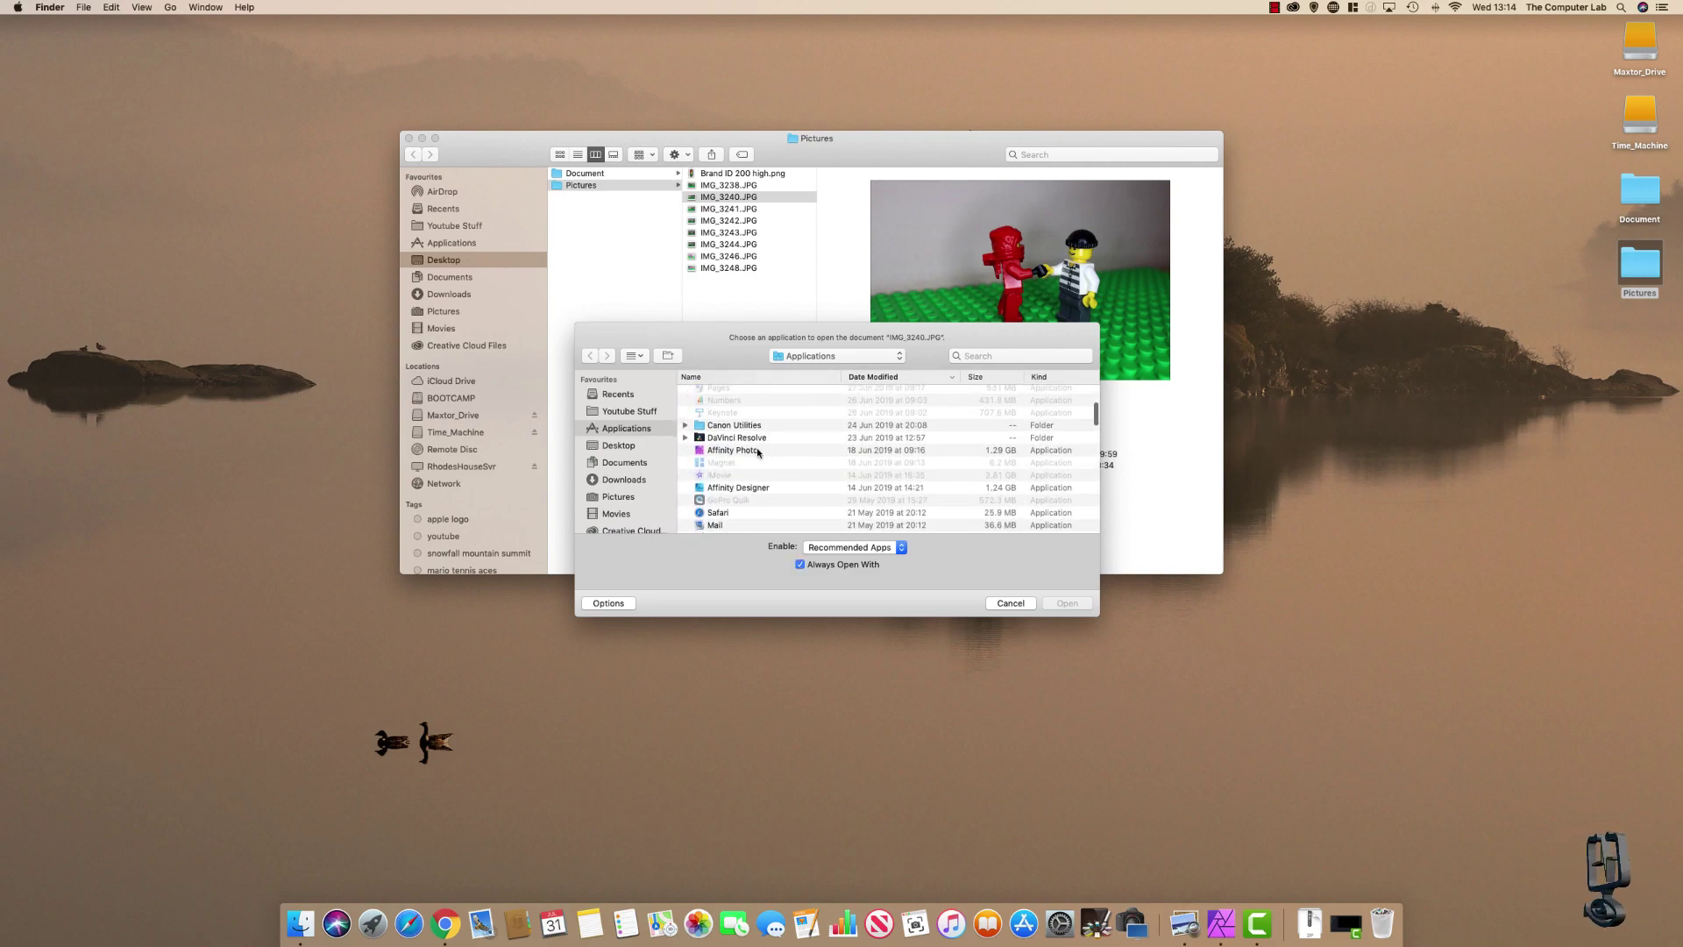
pyautogui.click(735, 453)
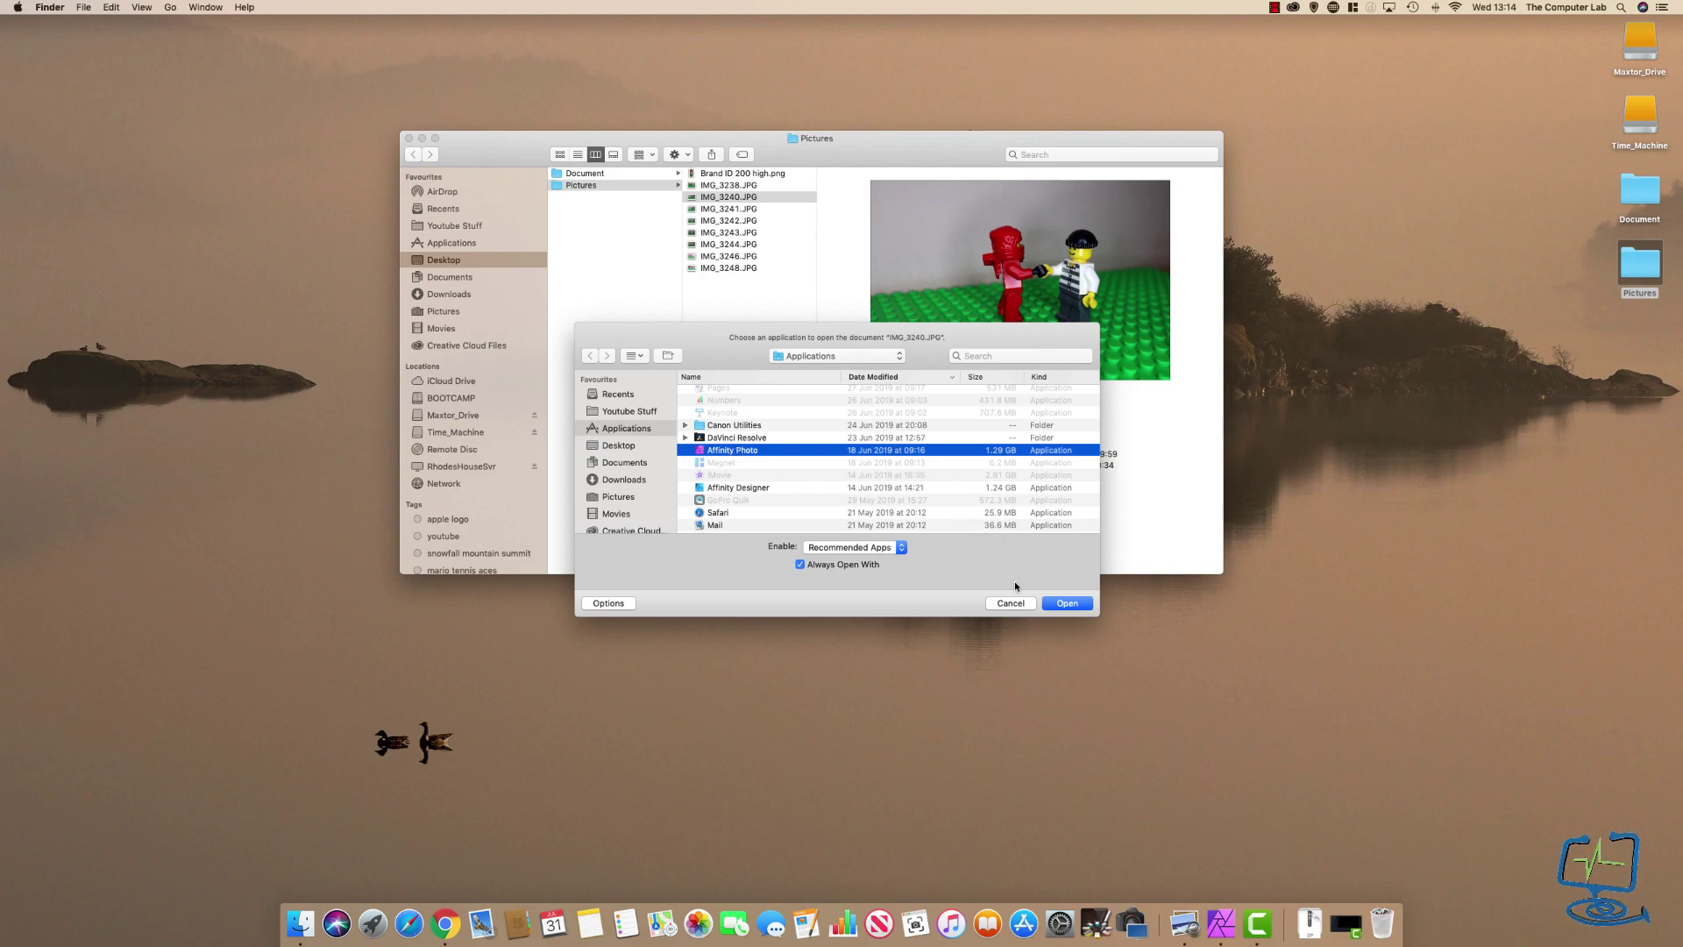
pyautogui.click(1060, 605)
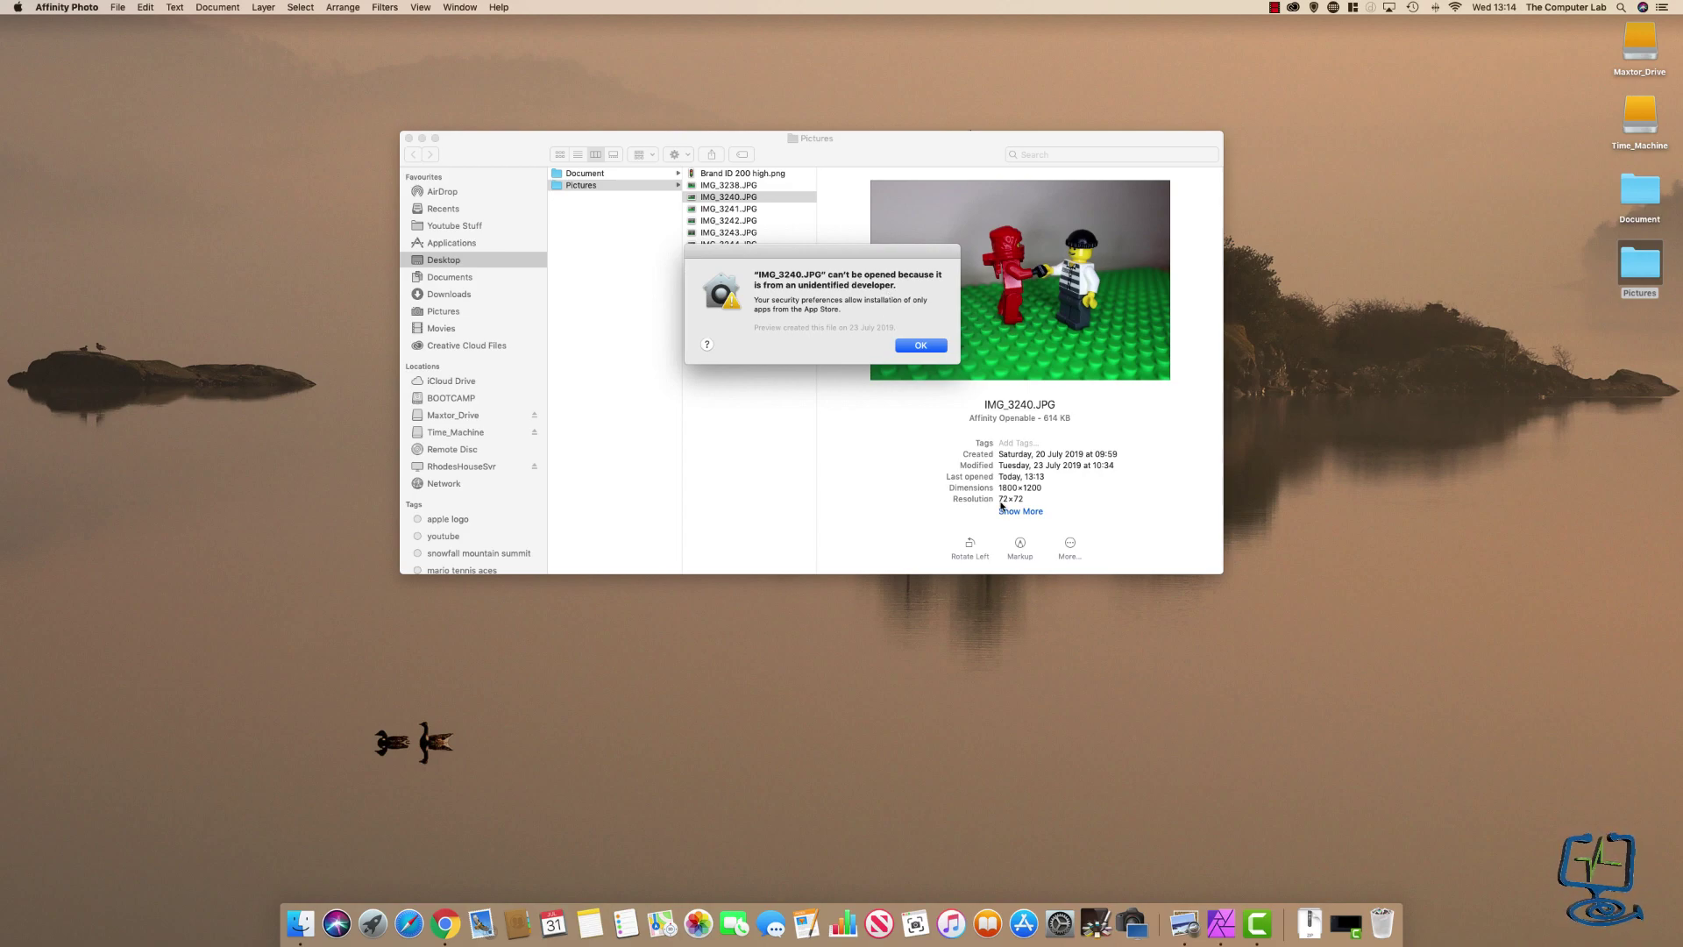
# - Switch to System Preferences and show the general Security & Privacy settings
pyautogui.click(1065, 919)
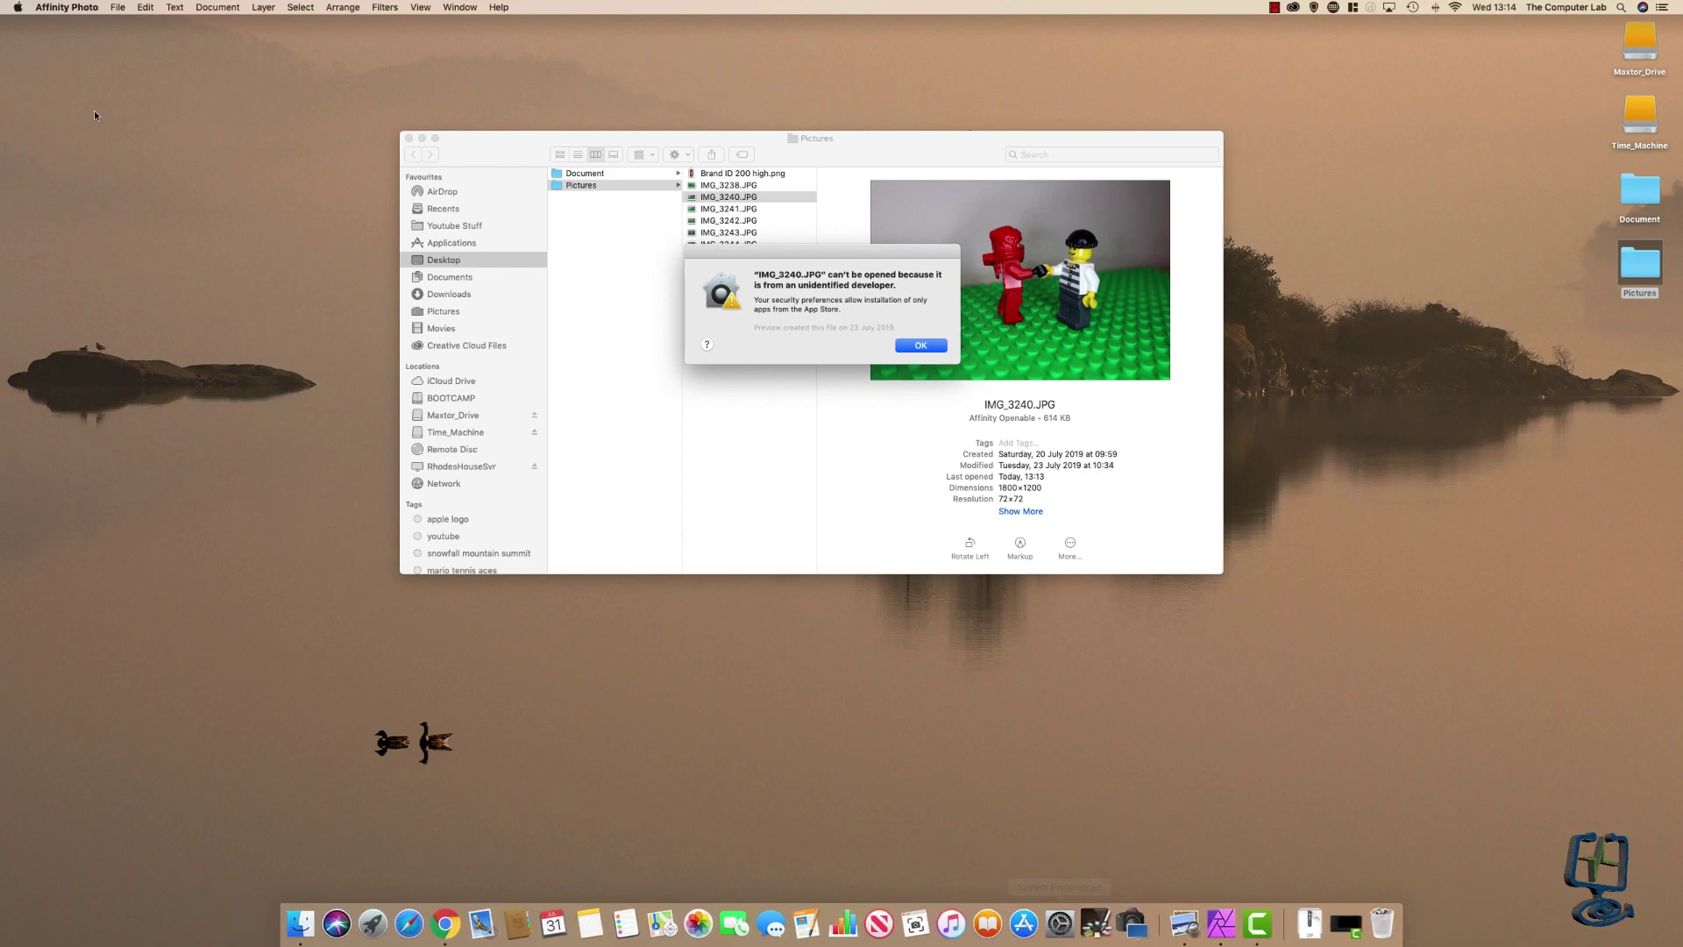
pyautogui.click(16, 9)
pyautogui.click(62, 44)
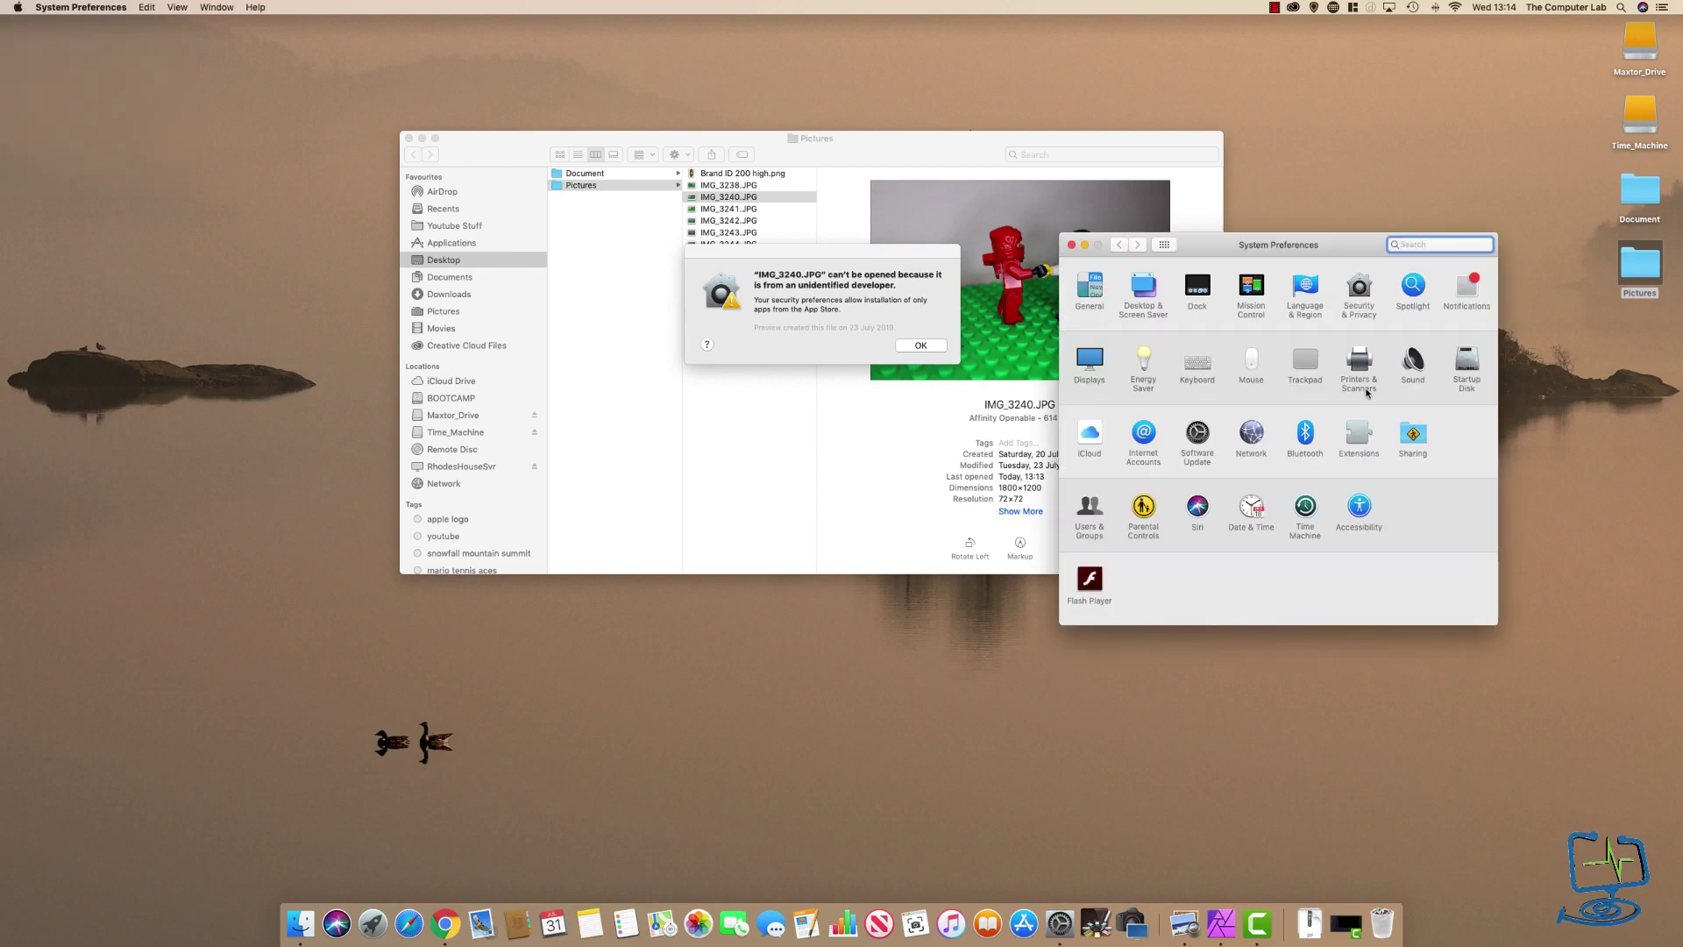
pyautogui.click(1356, 306)
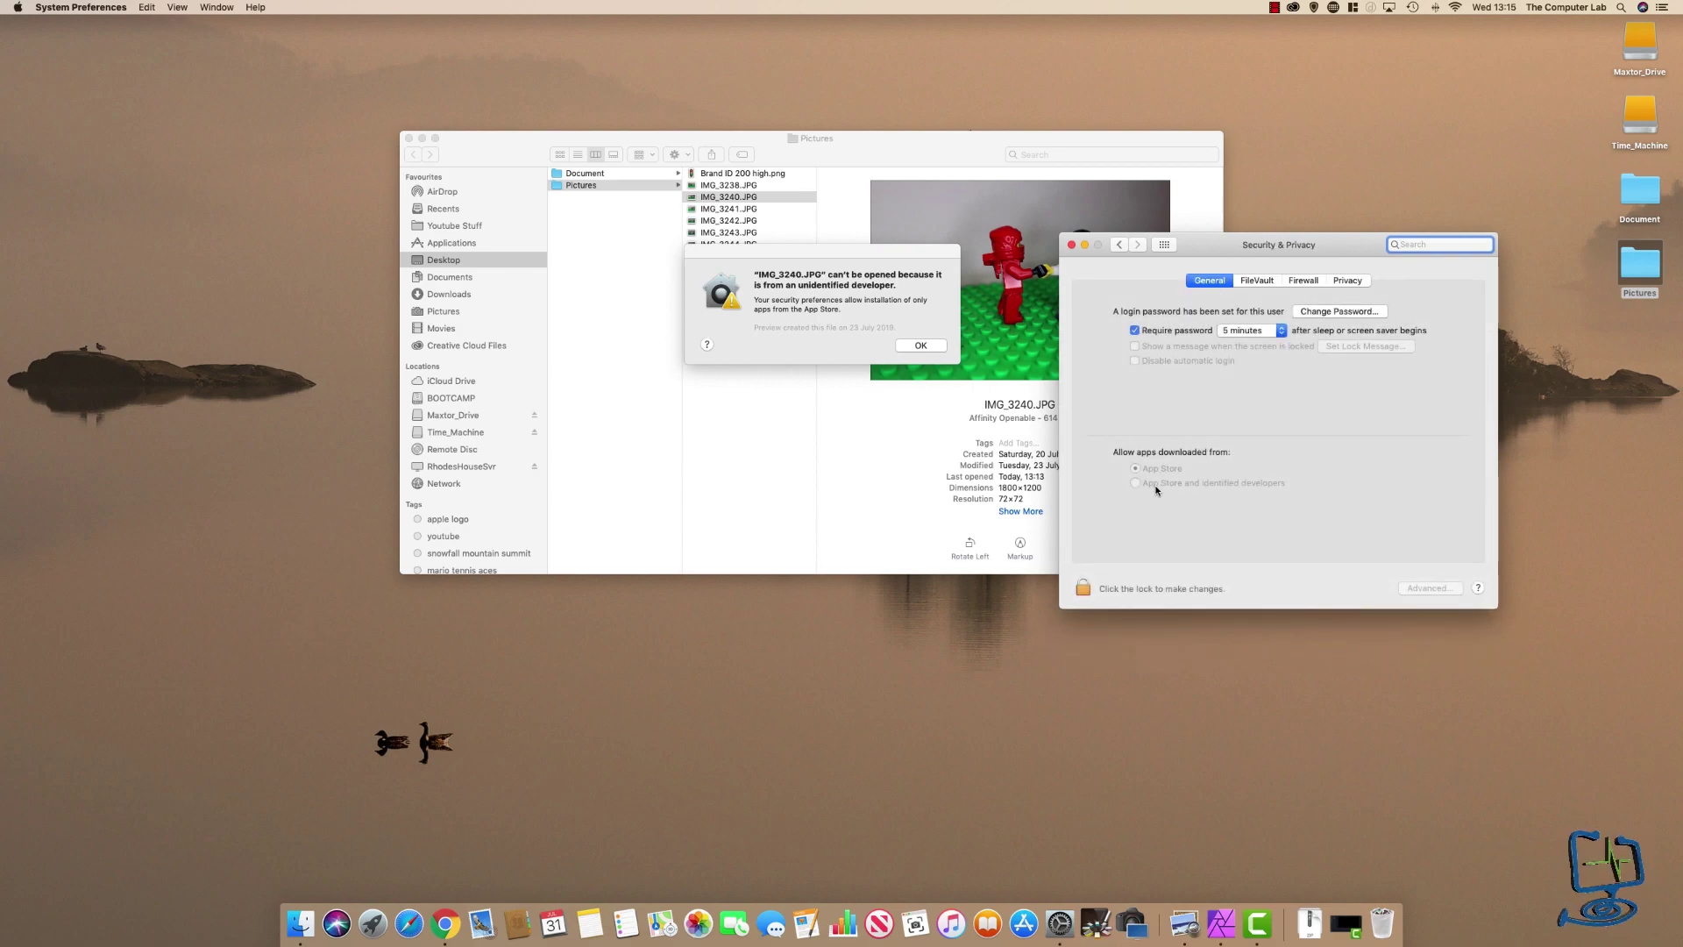
# - Dismiss the unidentified-developer alert, allow IMG_3240.JPG to open anyway, and minimise the Affinity Photo window
pyautogui.click(934, 347)
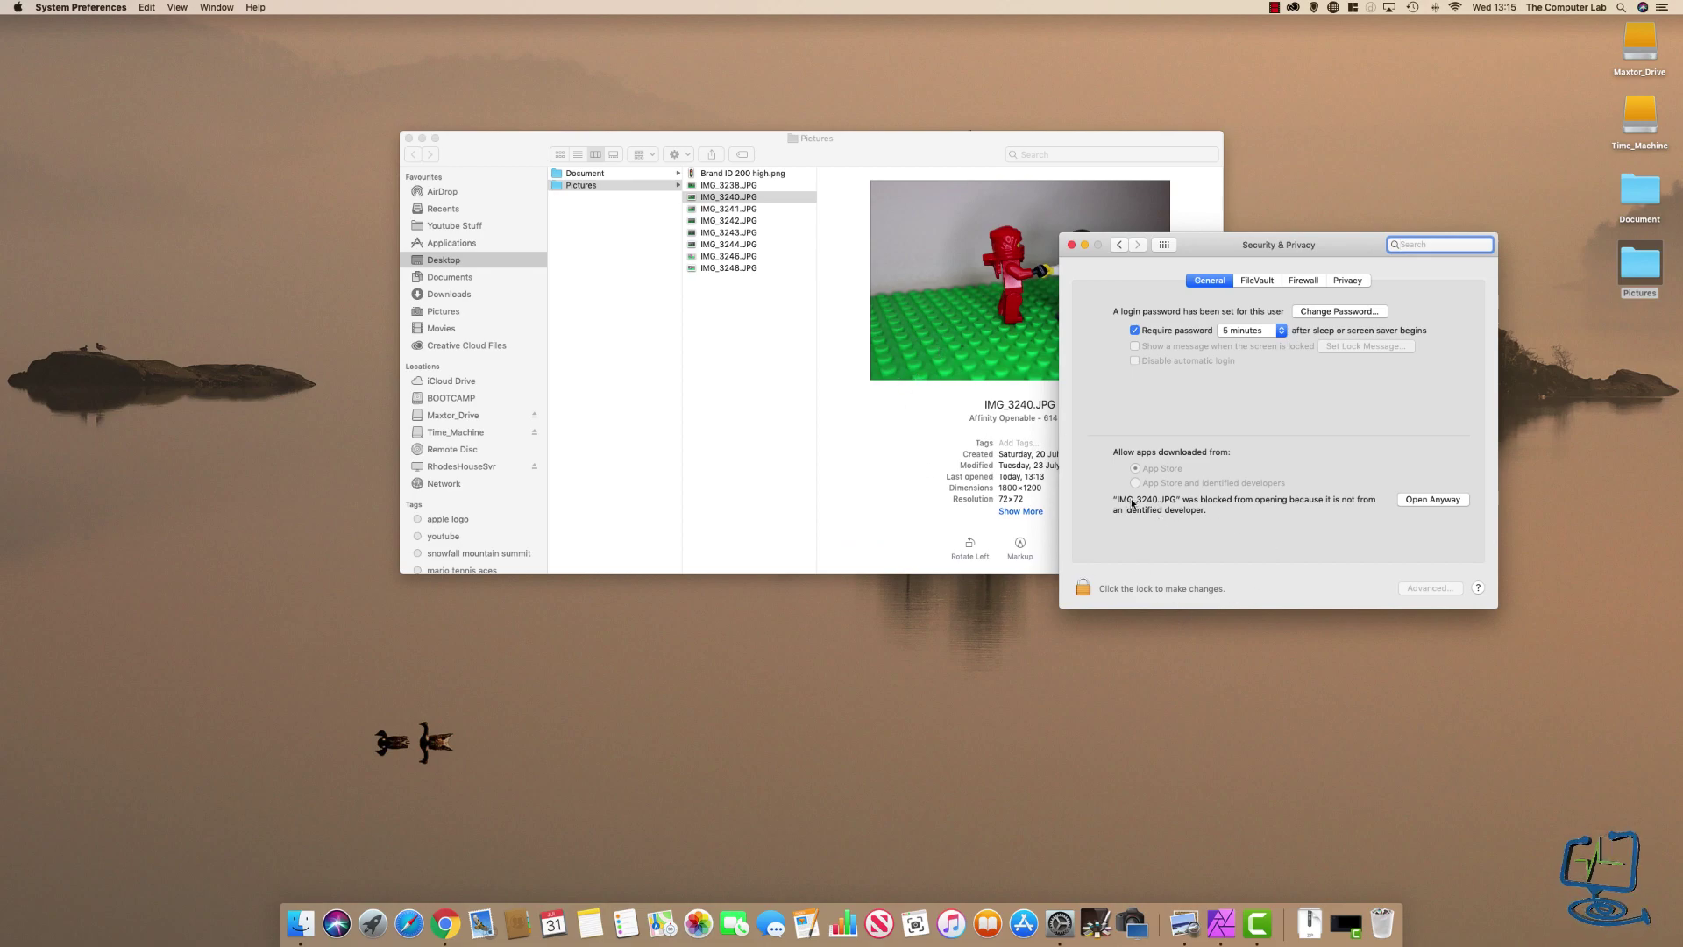
pyautogui.click(1415, 503)
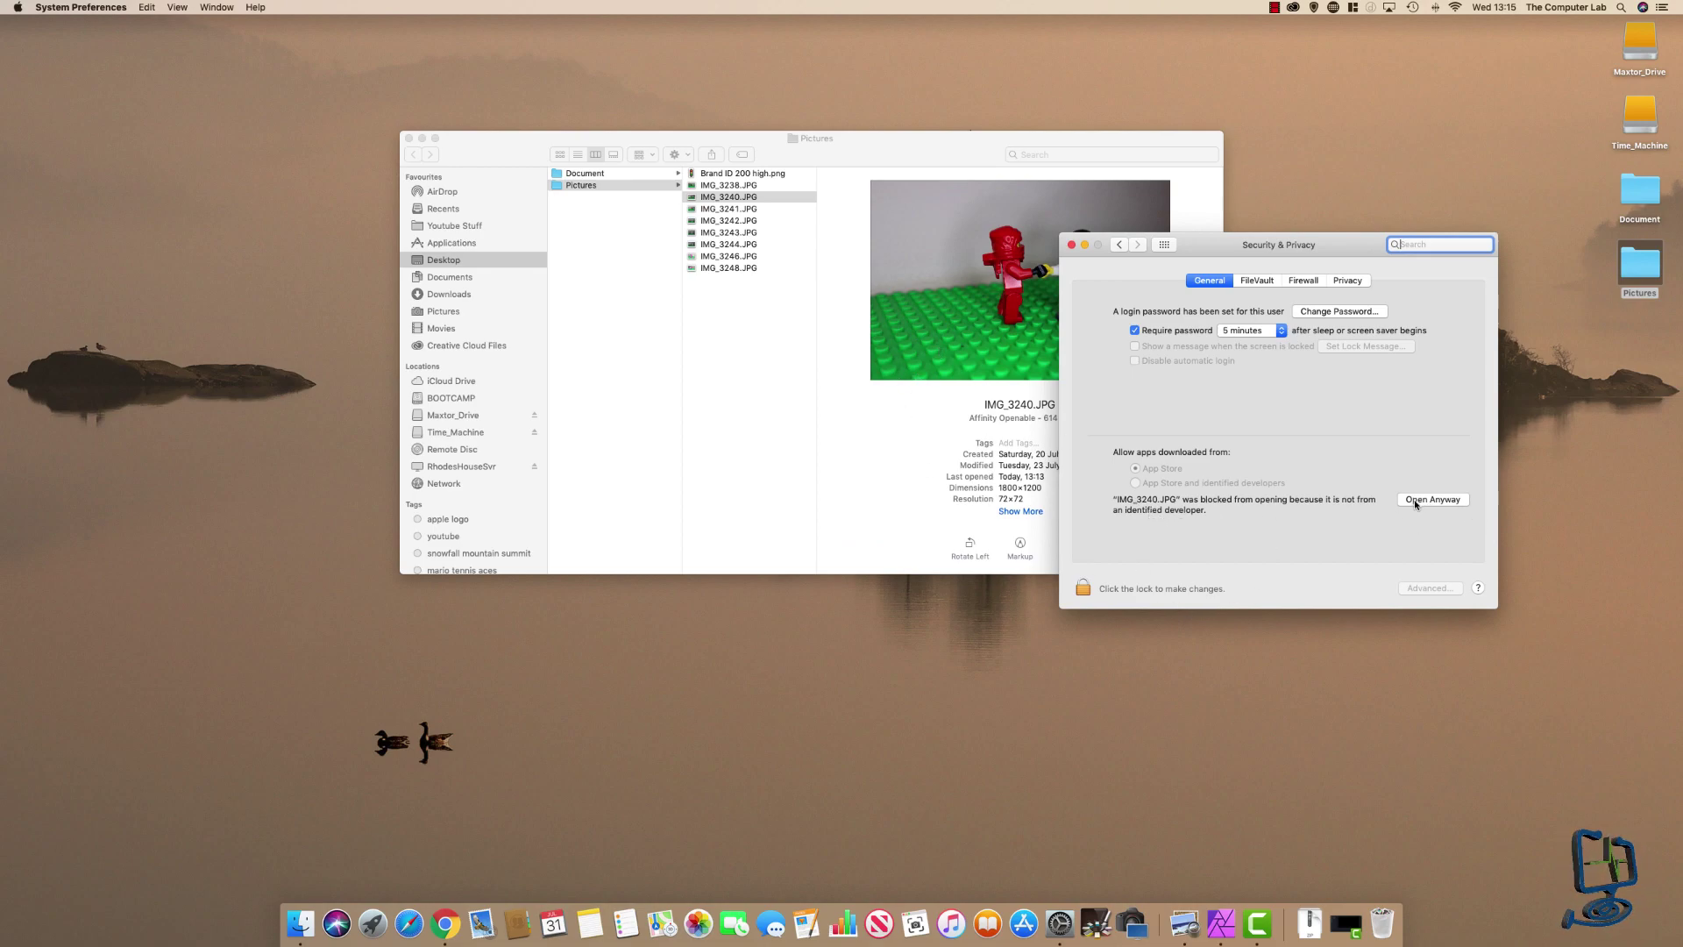
pyautogui.click(903, 311)
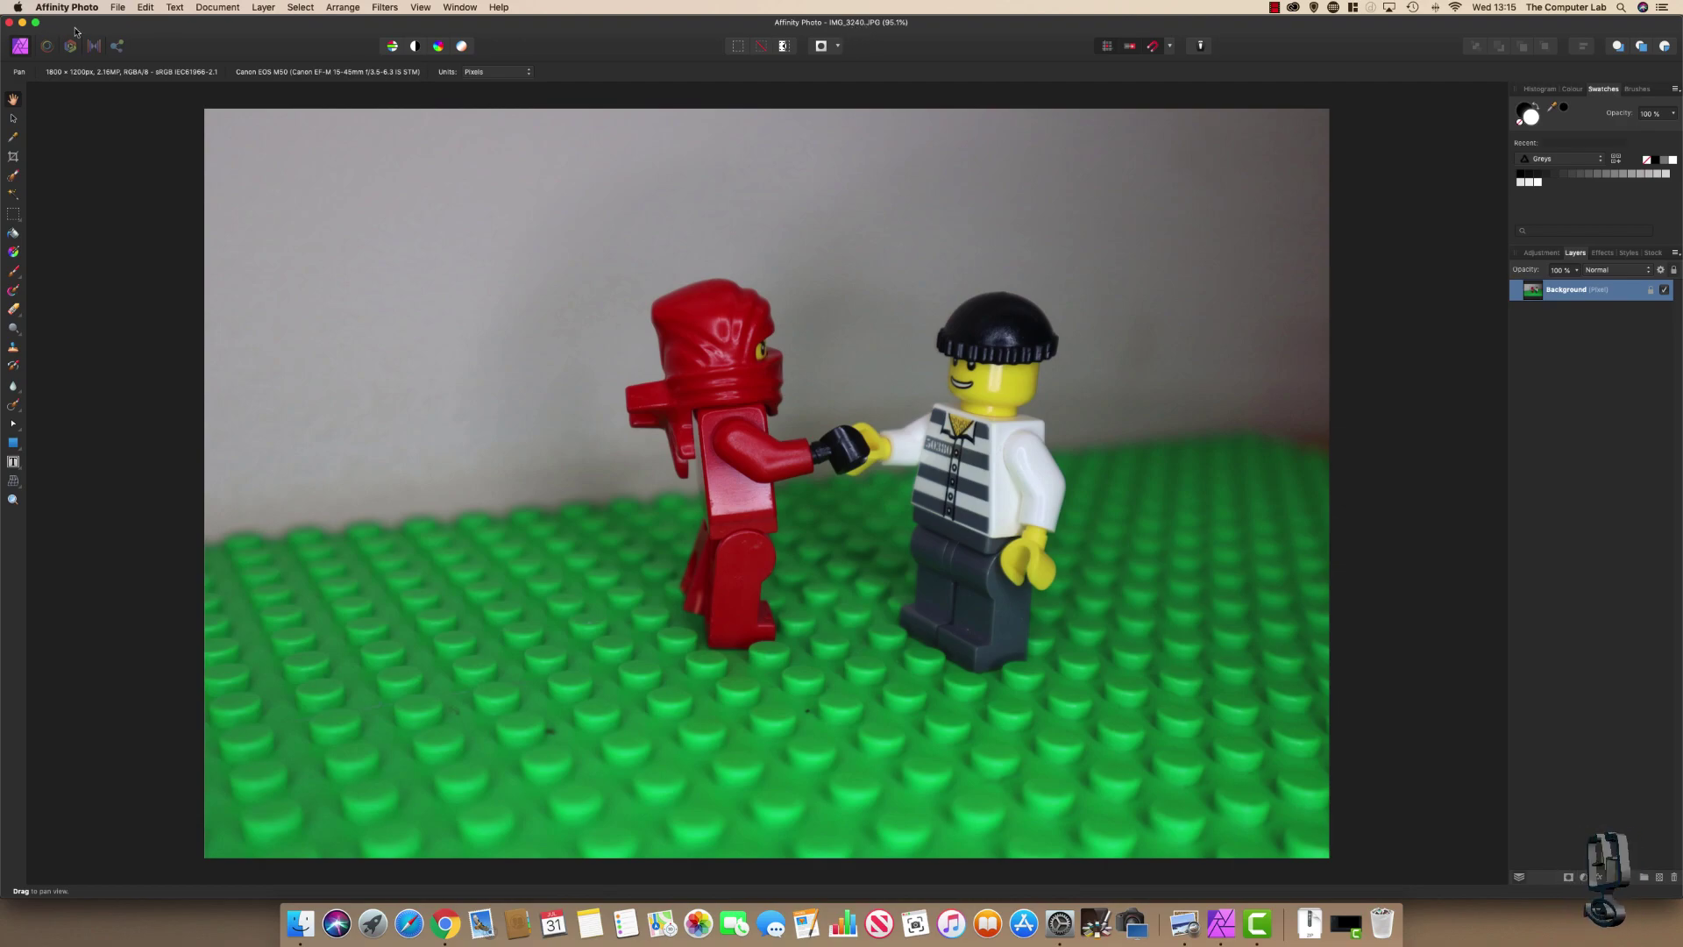
pyautogui.click(22, 21)
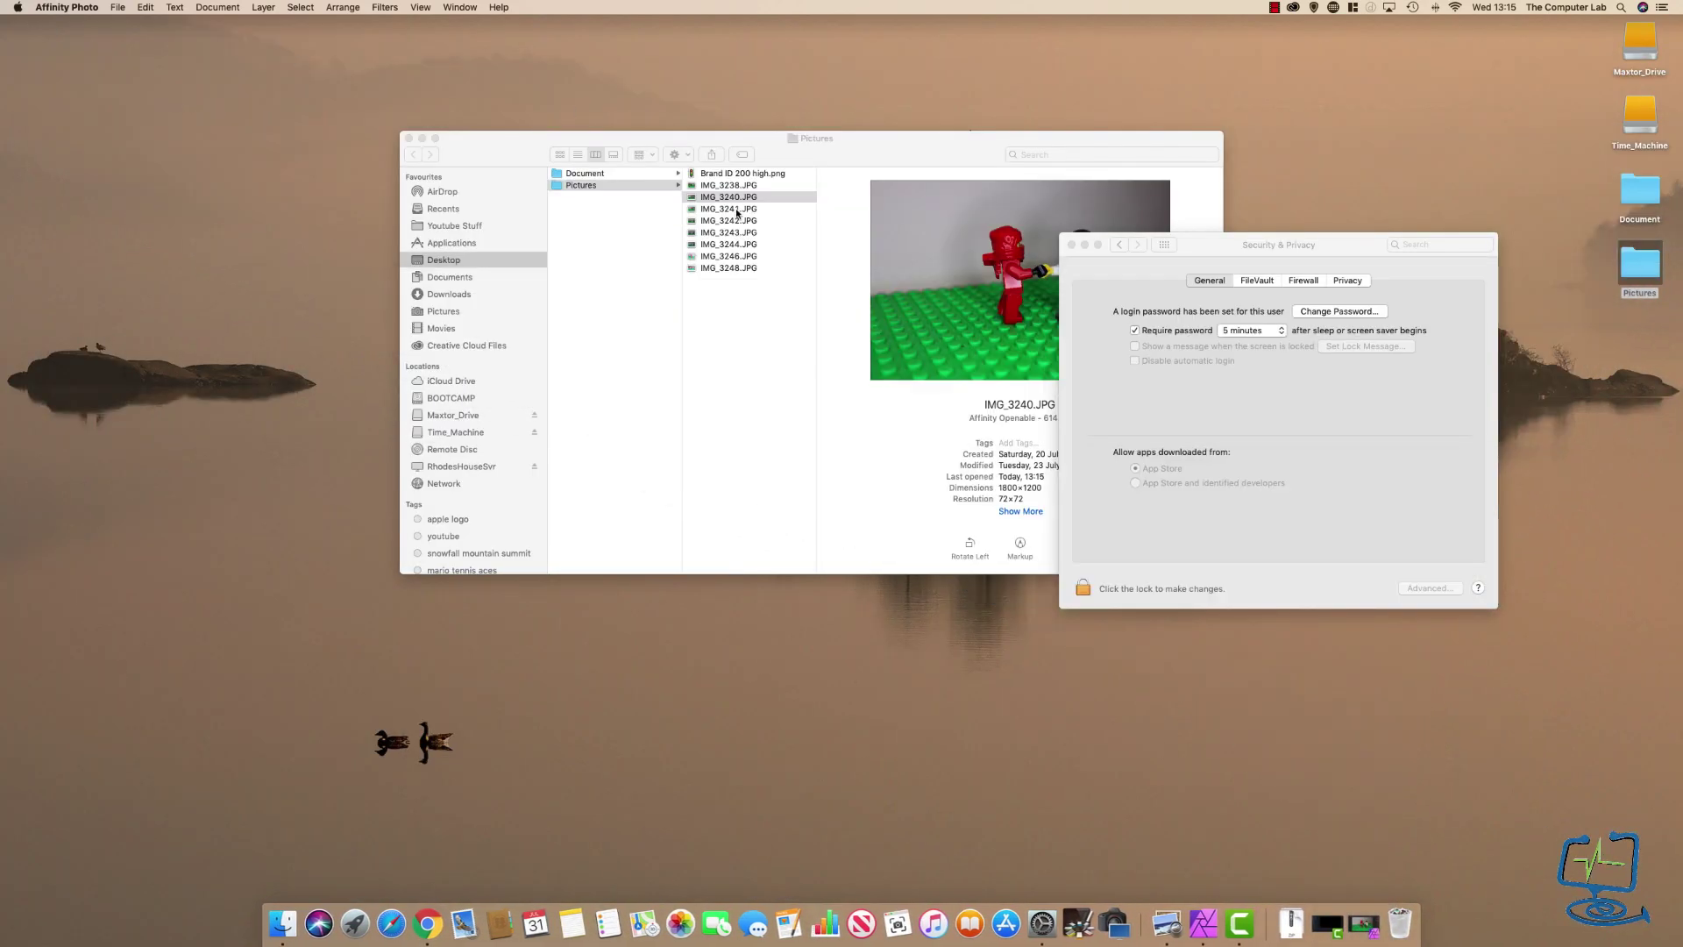
# - Check the file kind of IMG_3240.JPG, open it with its default application, and minimise that window
pyautogui.click(729, 213)
pyautogui.click(733, 200)
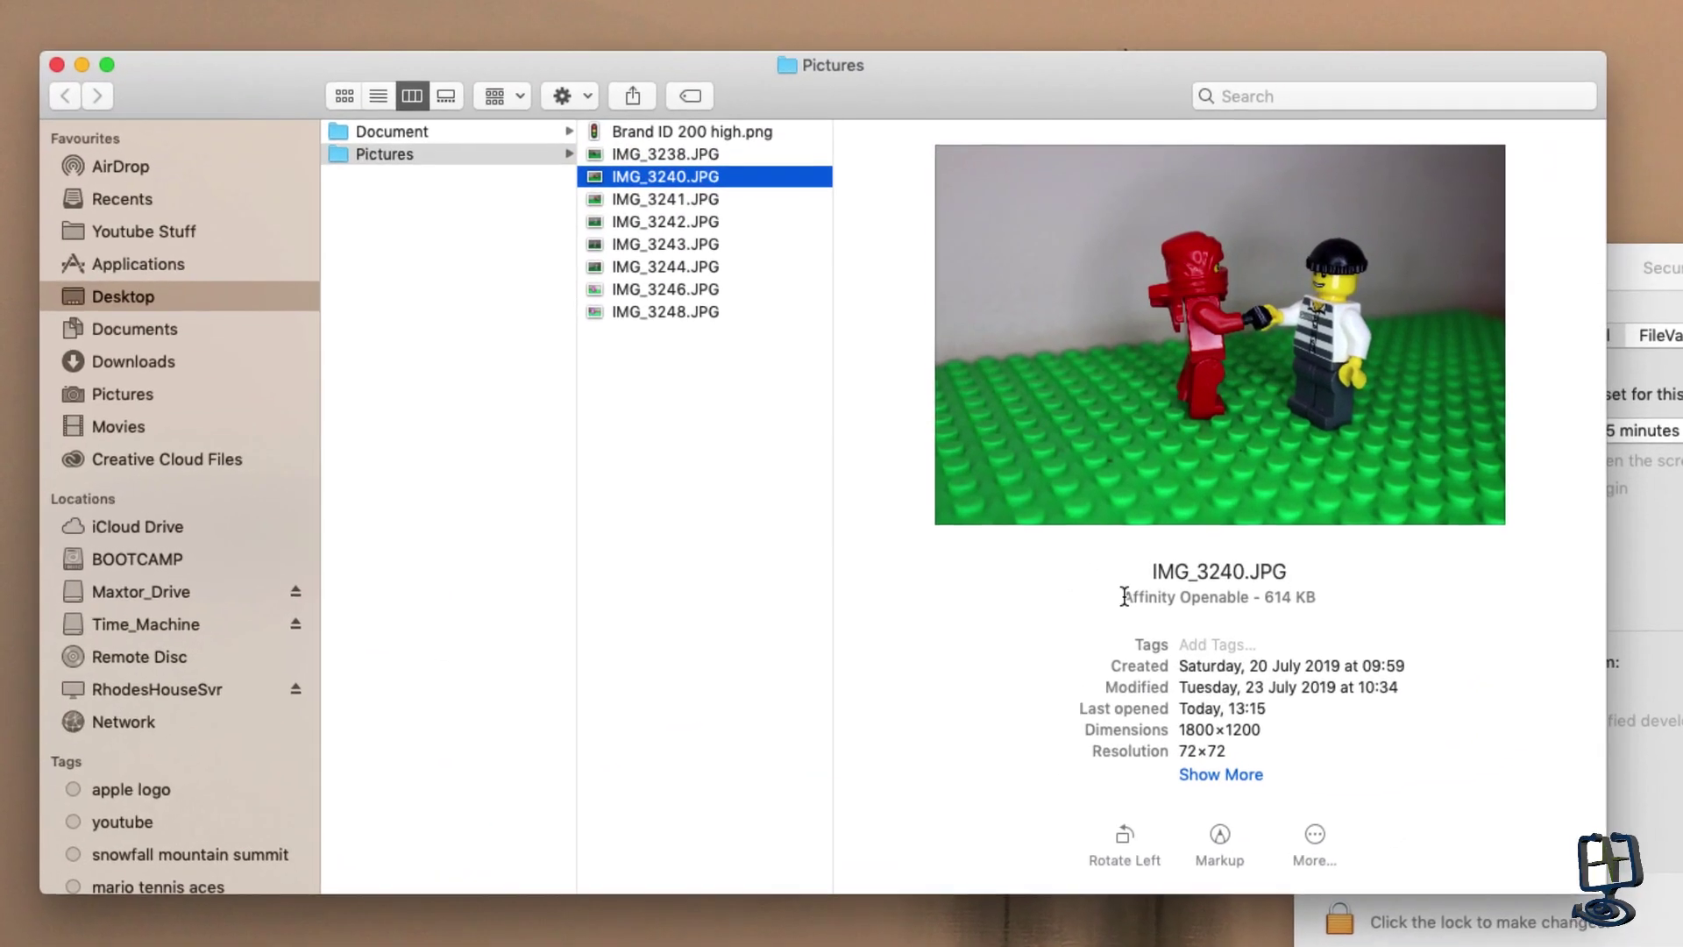
pyautogui.click(1129, 597)
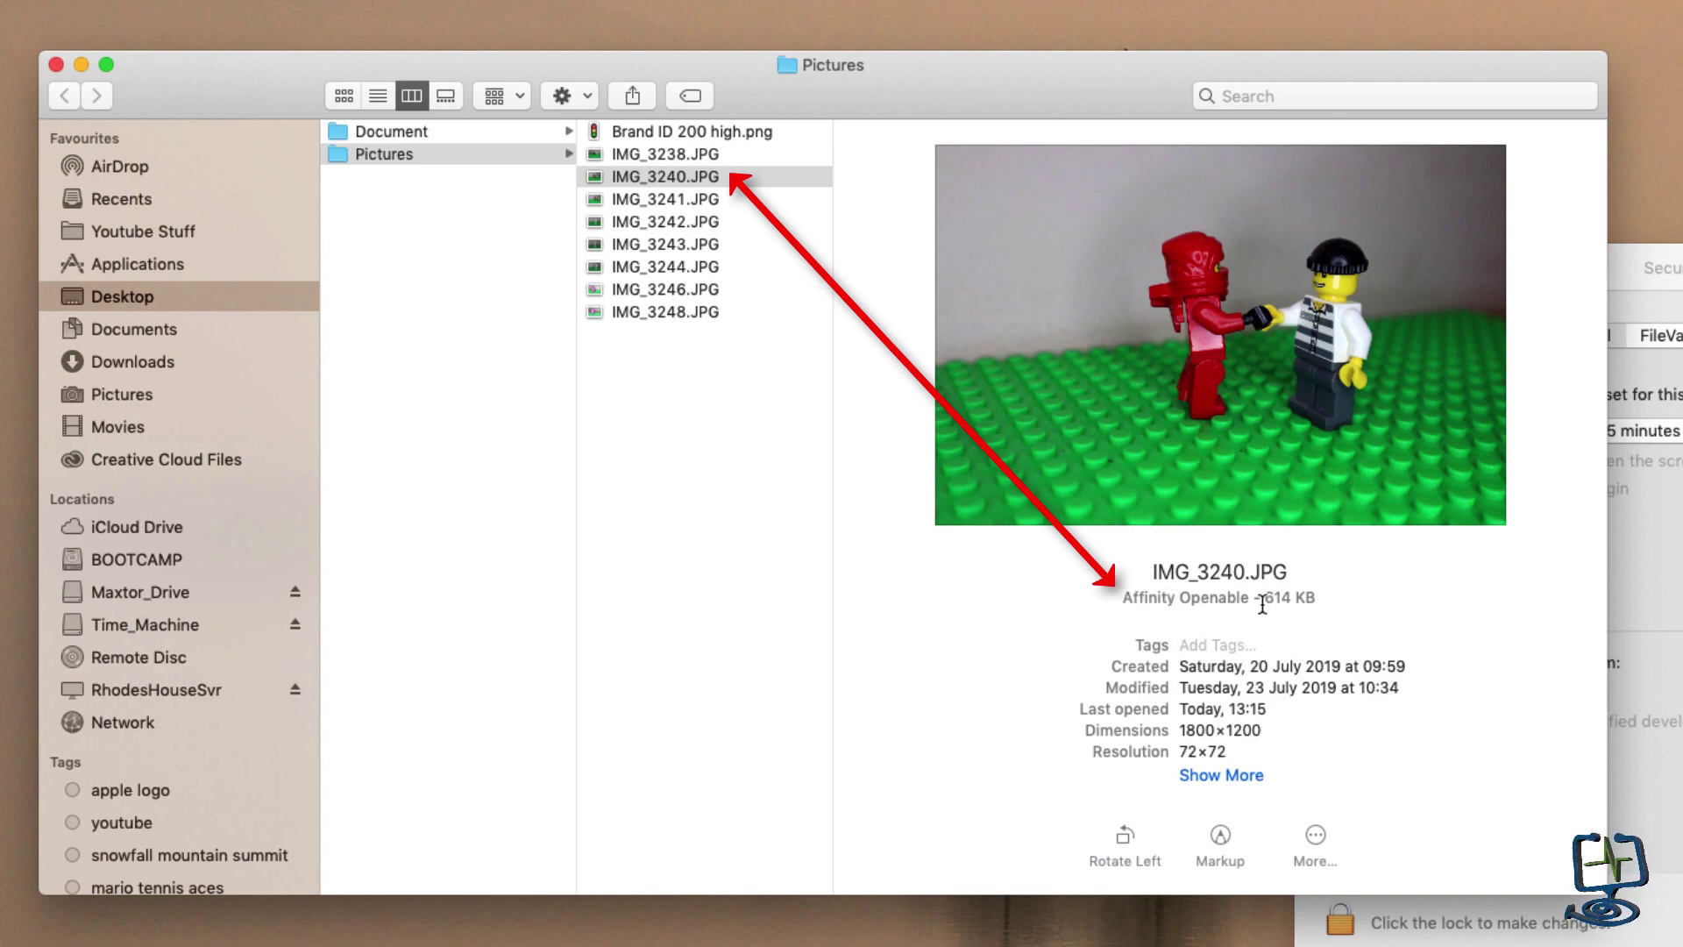
pyautogui.doubleClick(676, 176)
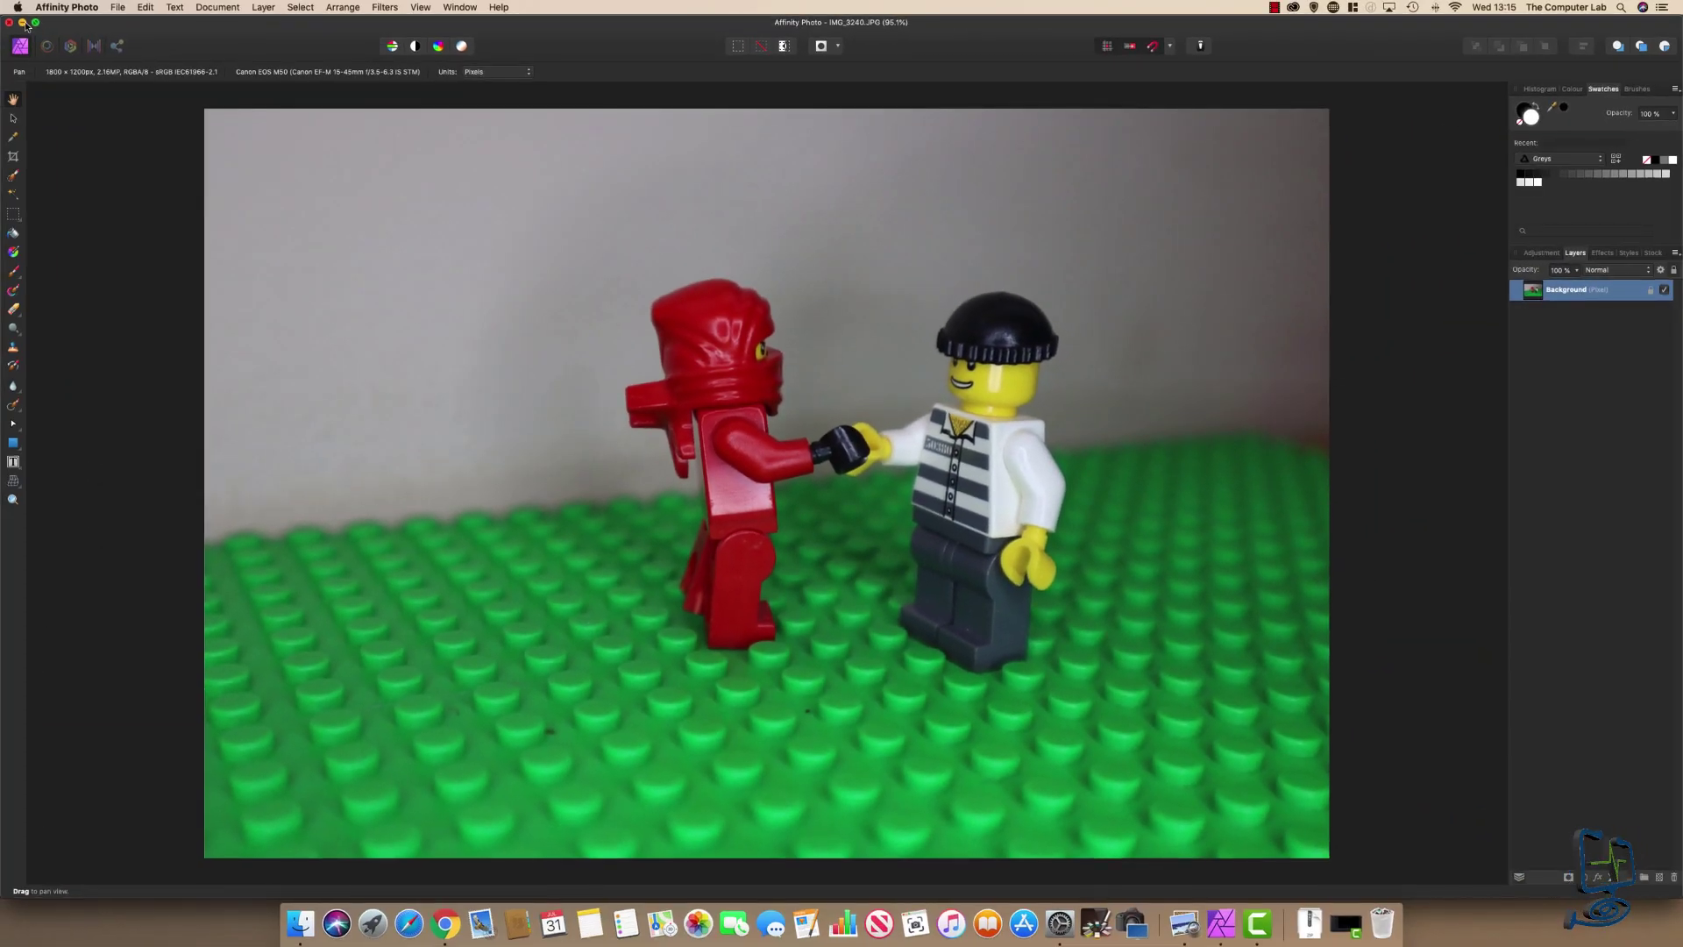
pyautogui.click(24, 23)
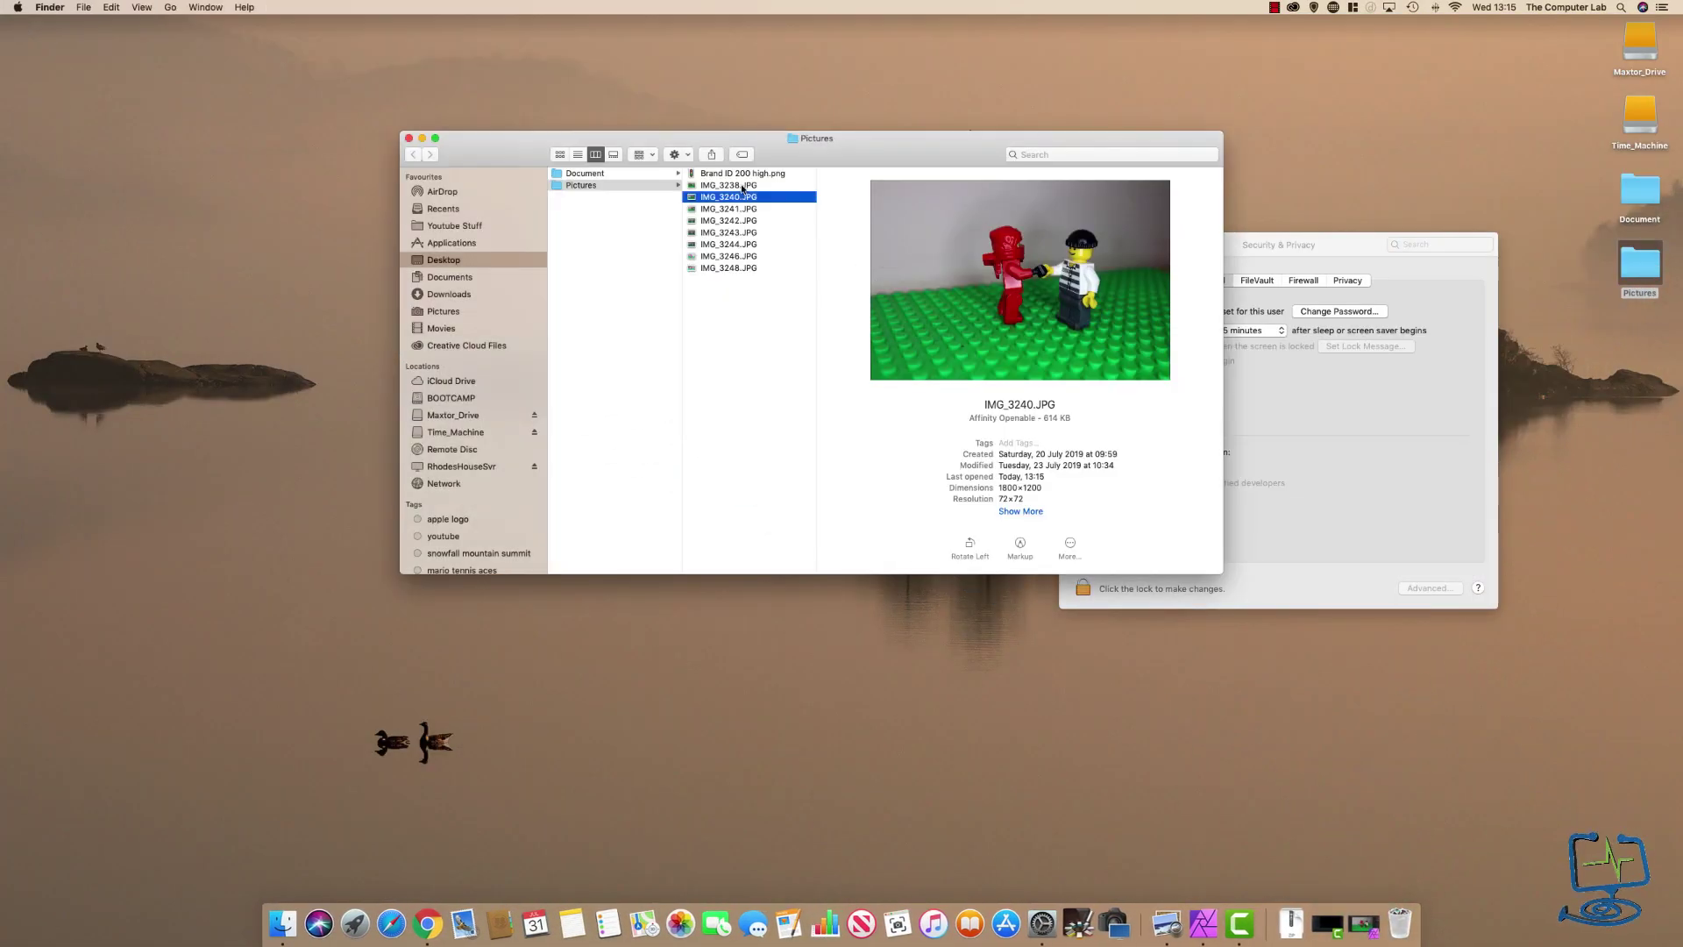
# - Check the file kind of IMG_3241.JPG, open it with its default application, and close the image
pyautogui.click(743, 186)
pyautogui.click(745, 210)
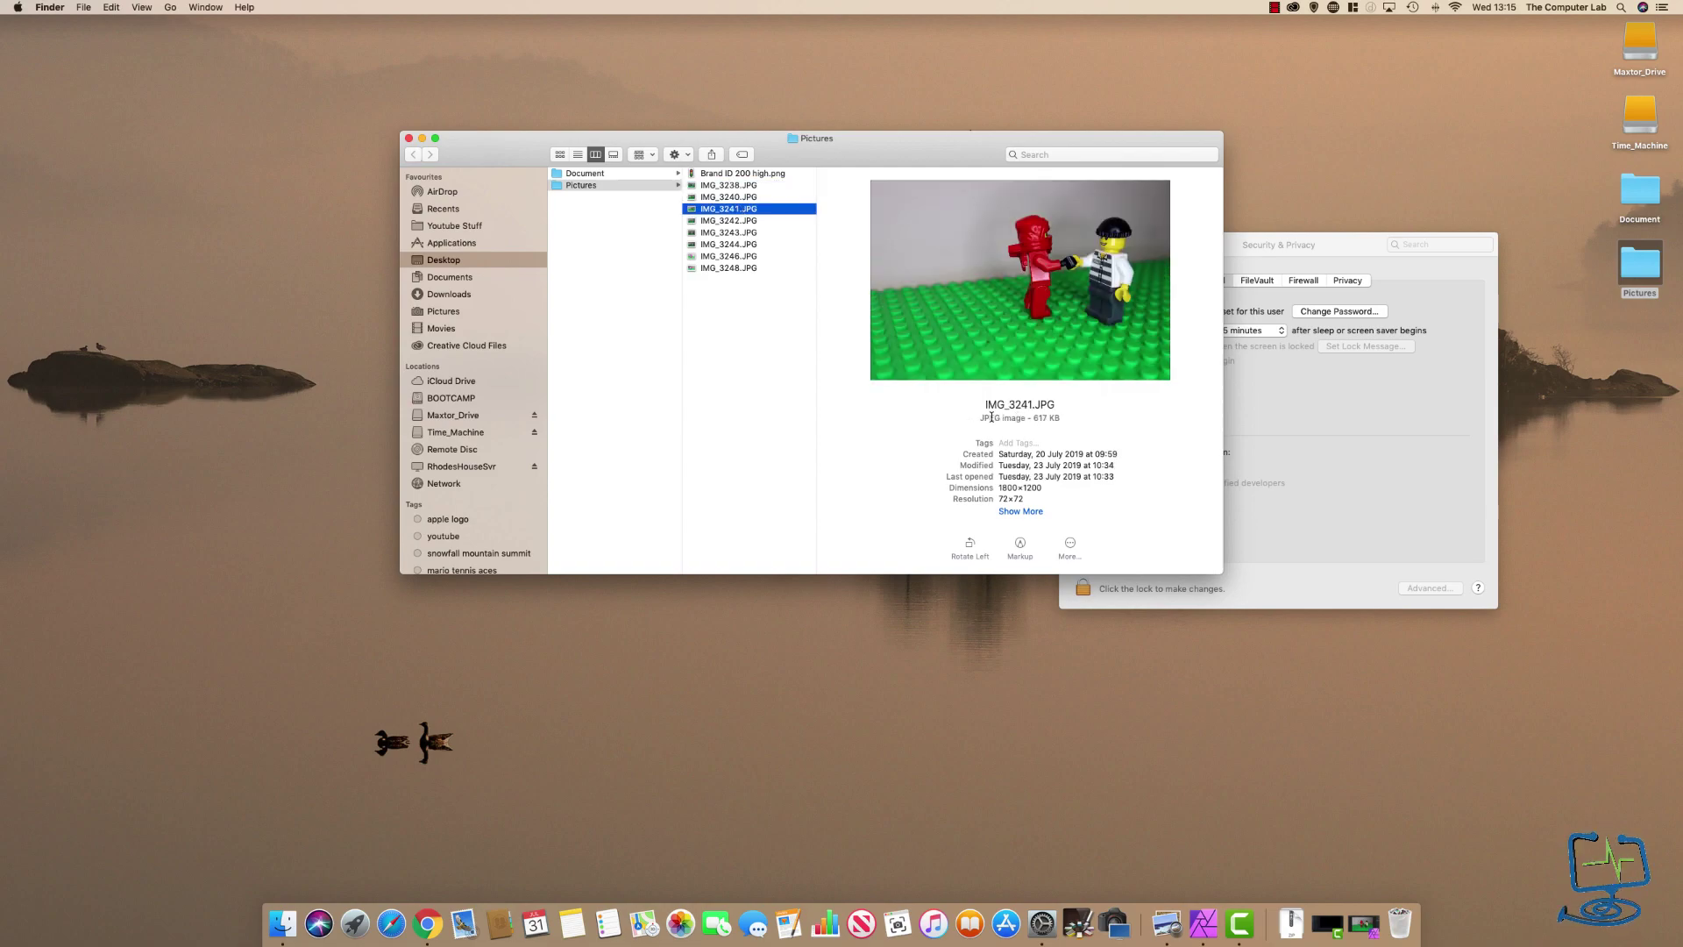
pyautogui.doubleClick(742, 209)
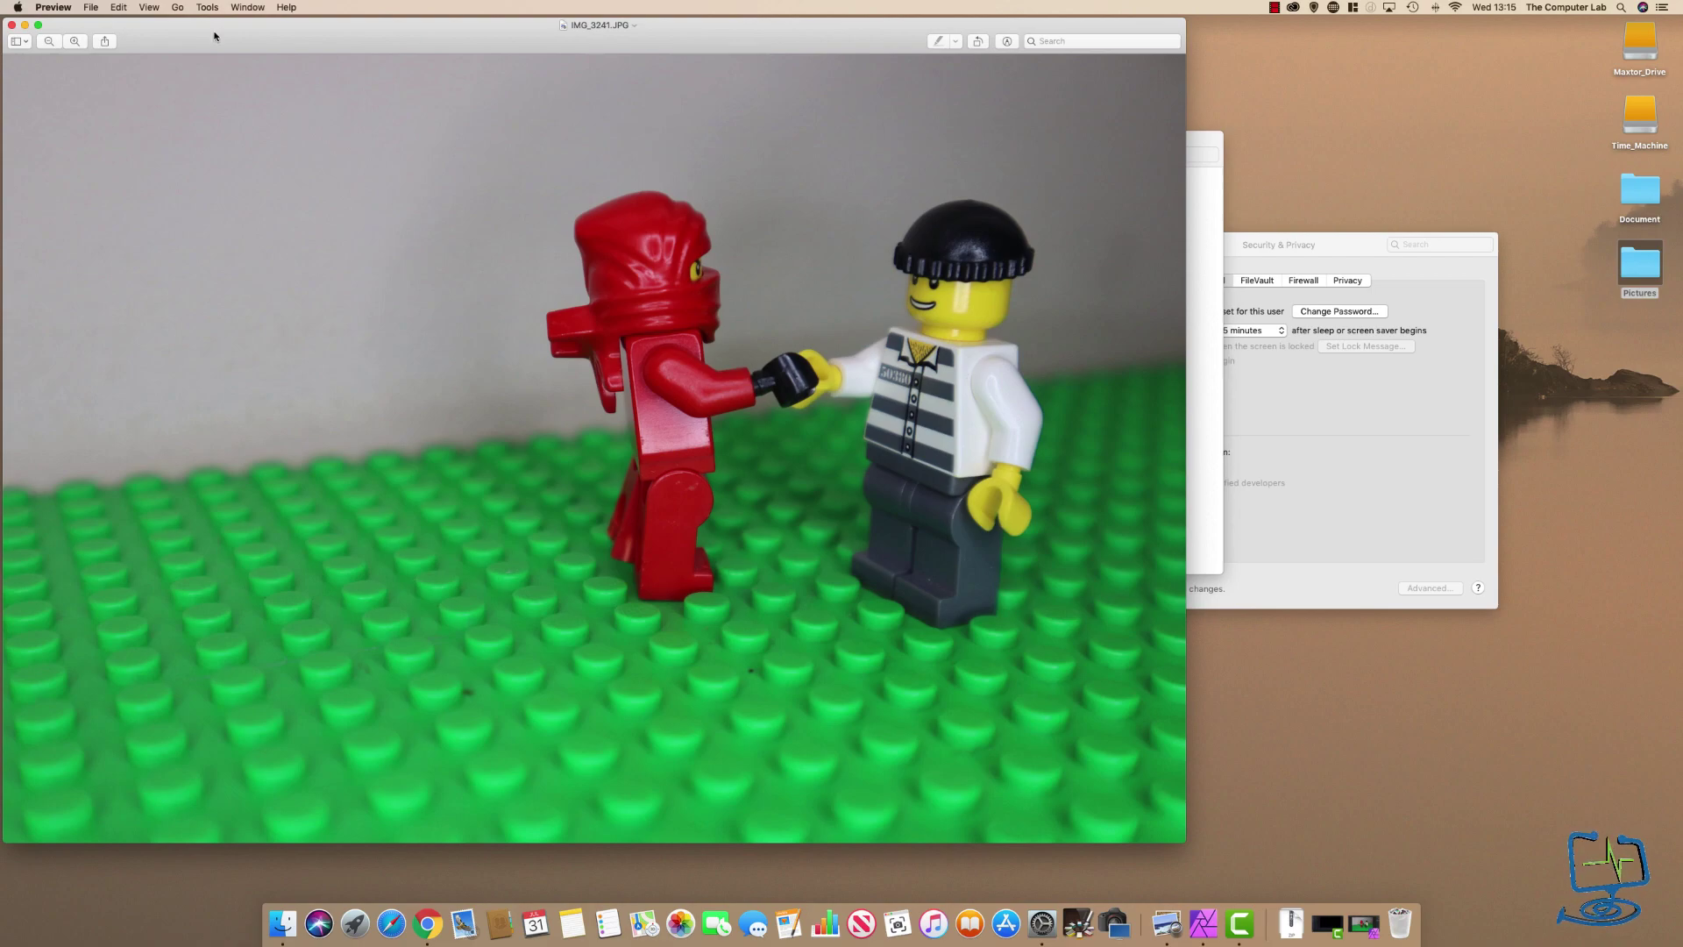
pyautogui.click(12, 25)
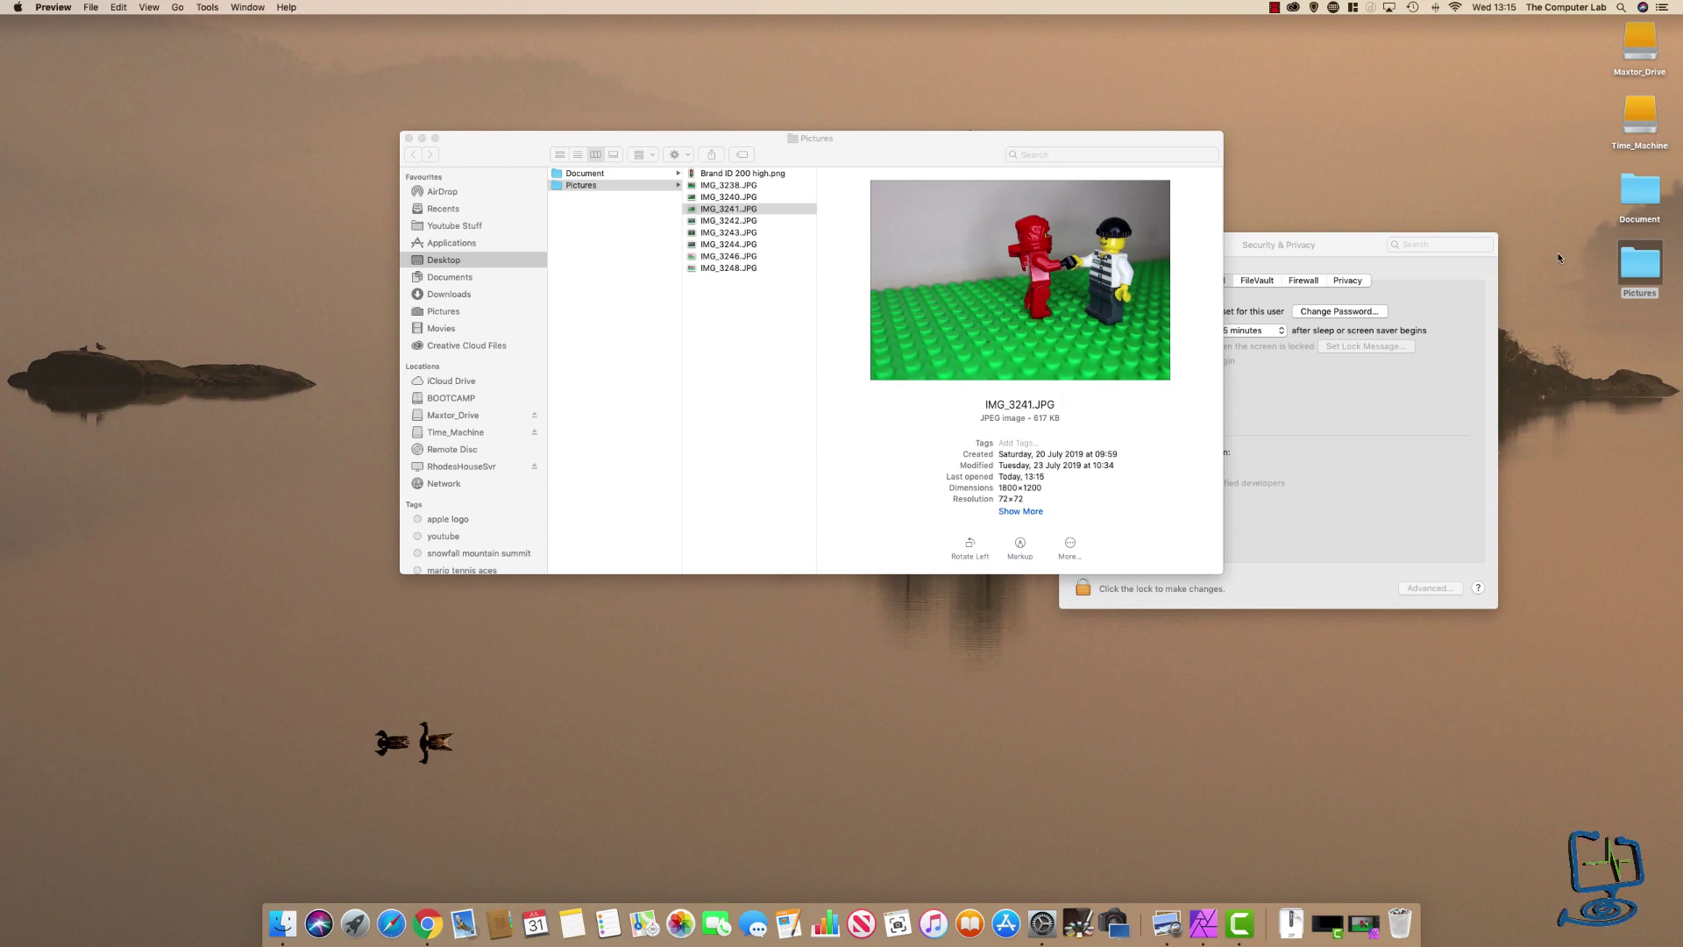
# - Close the Security & Privacy window and move the Pictures window back to the centre of the desktop
pyautogui.click(1323, 237)
pyautogui.click(1071, 245)
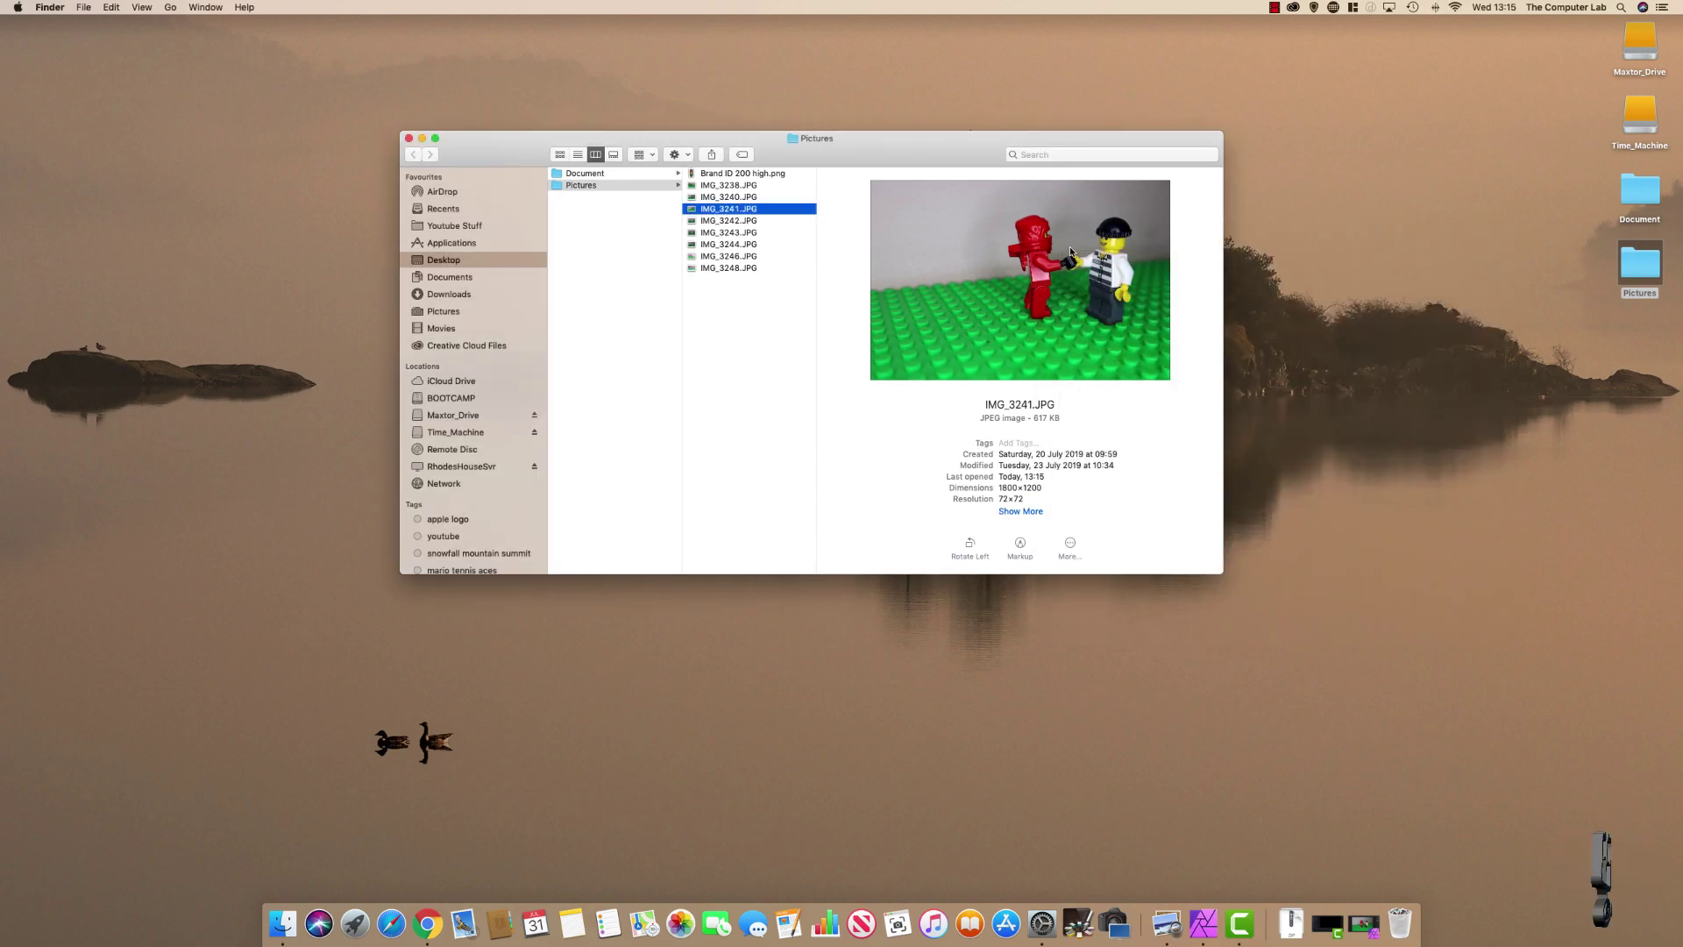
pyautogui.moveTo(850, 157); pyautogui.dragTo(1038, 148)
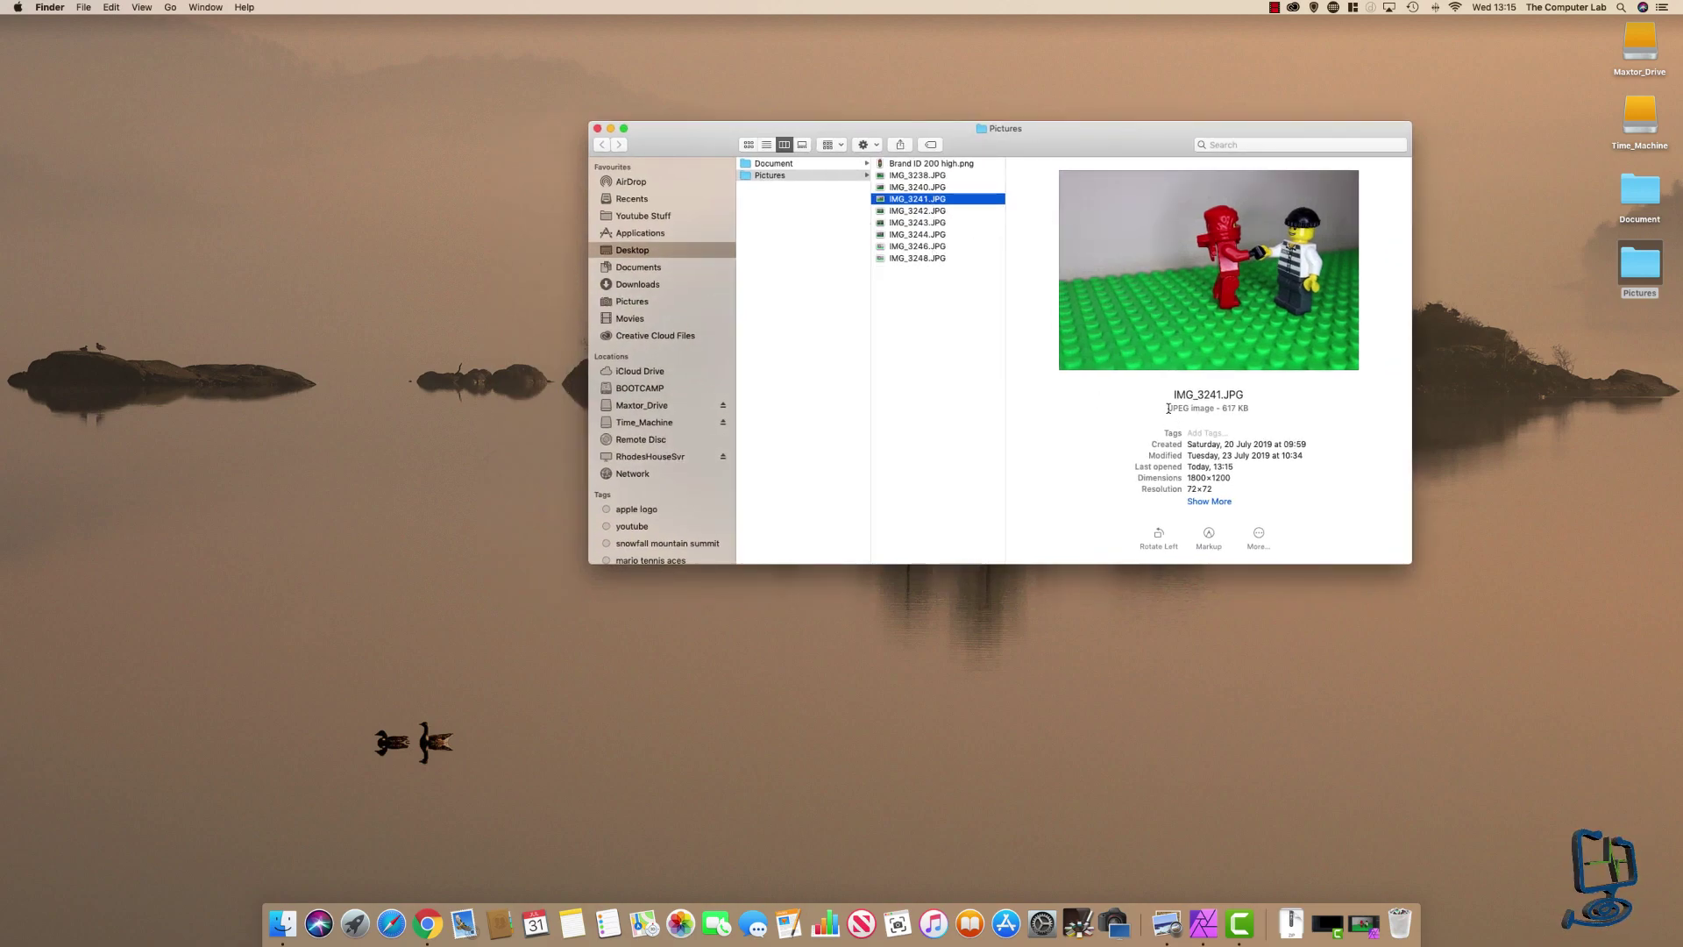
pyautogui.moveTo(1168, 409); pyautogui.dragTo(1215, 415)
pyautogui.rightClick(934, 201)
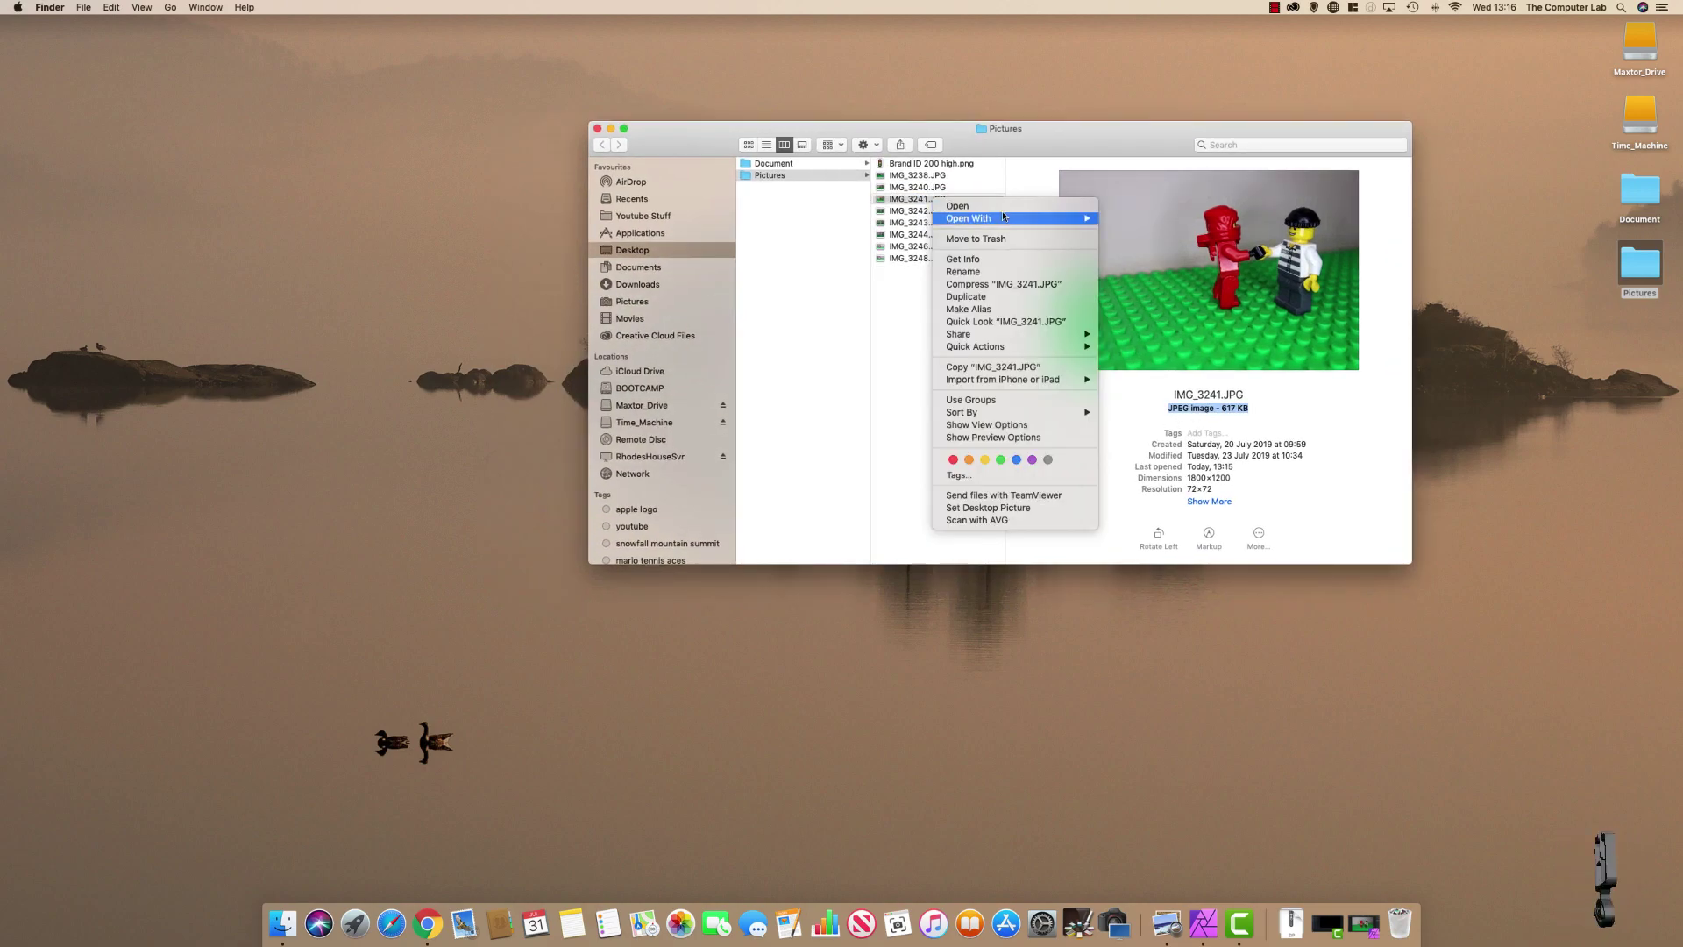
pyautogui.moveTo(1008, 218)
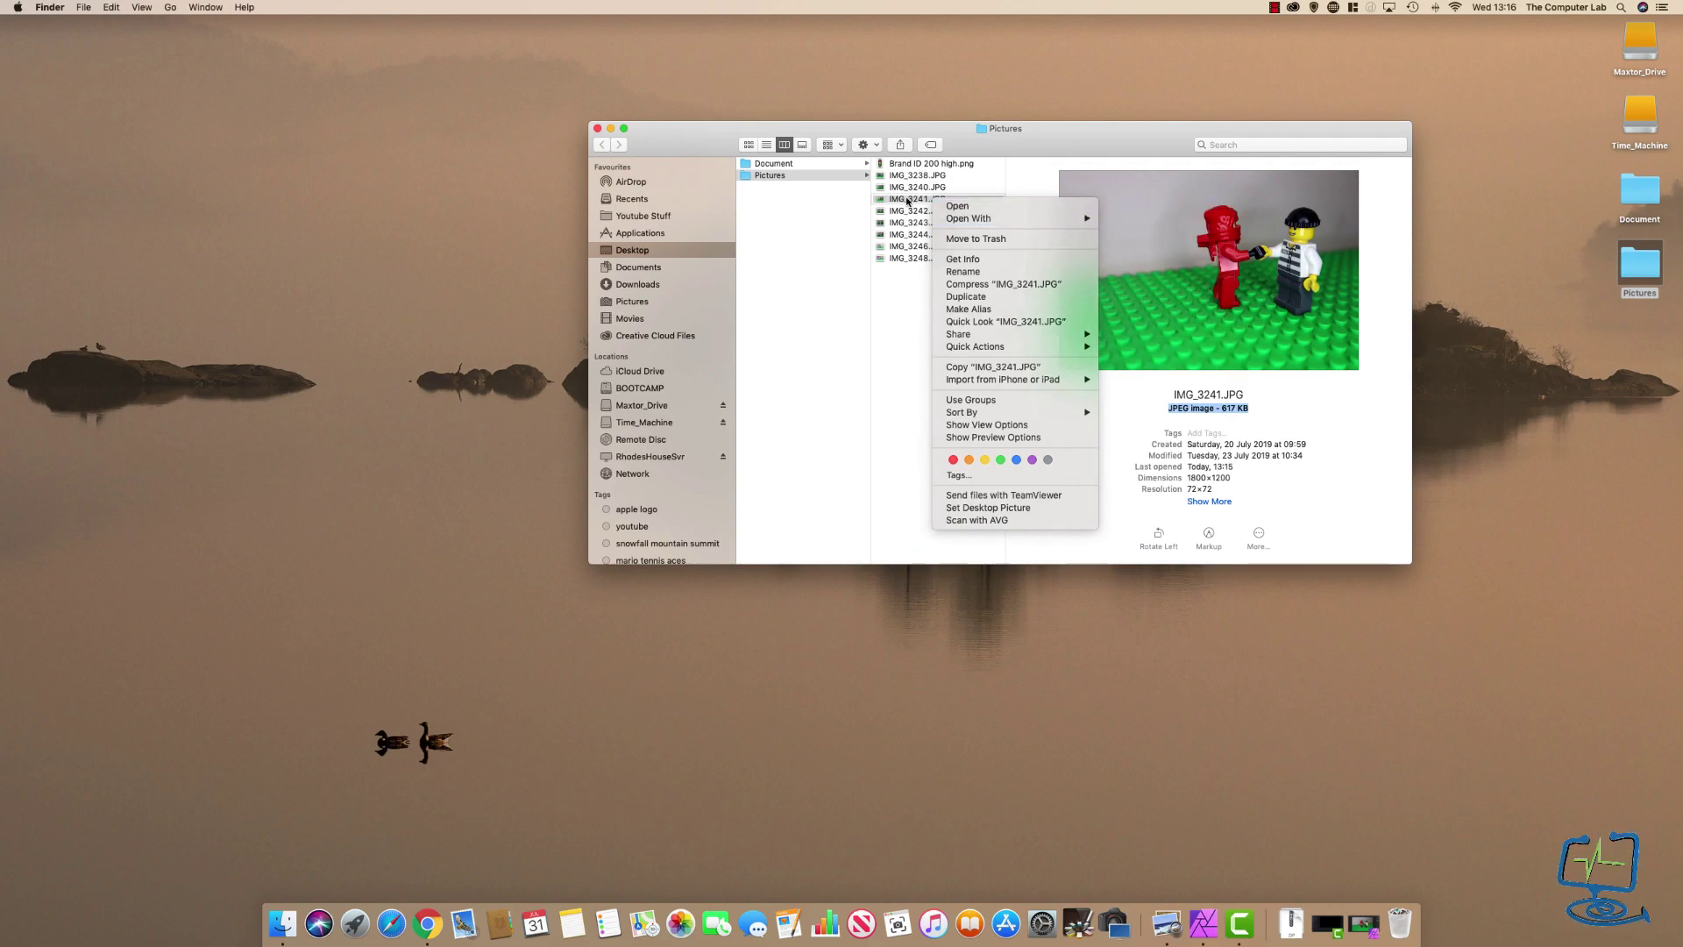
pyautogui.click(963, 271)
pyautogui.click(909, 271)
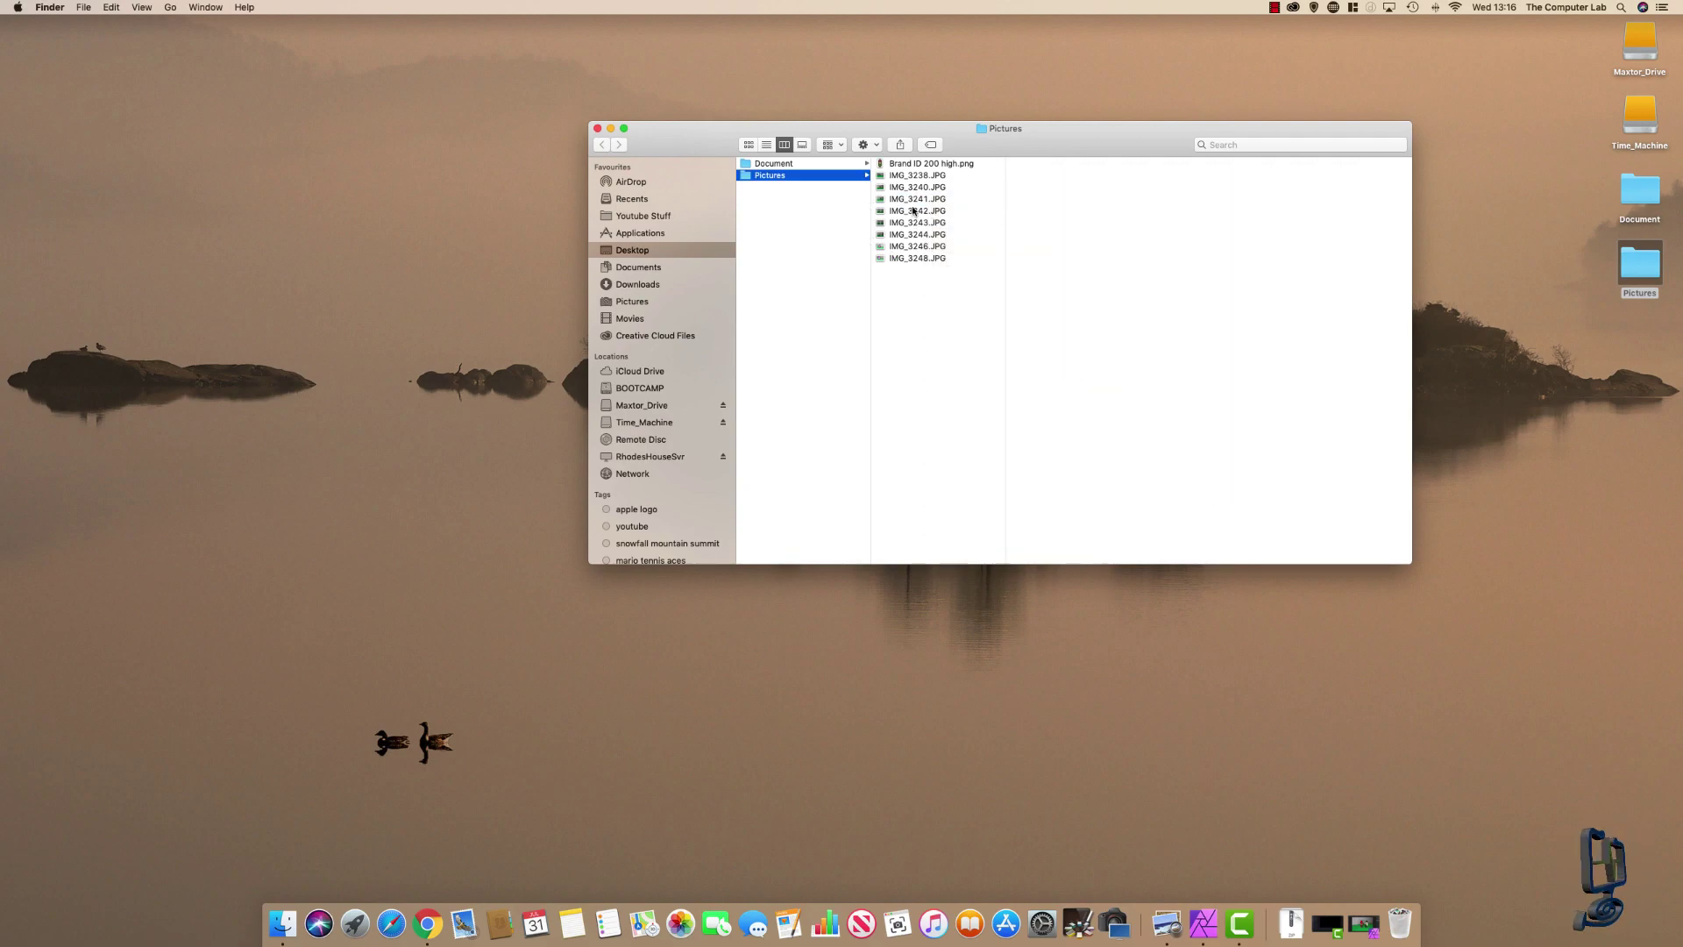
# - Show the file information for IMG_3241.JPG and place its info window beside the Pictures window
pyautogui.click(914, 200)
pyautogui.rightClick(915, 202)
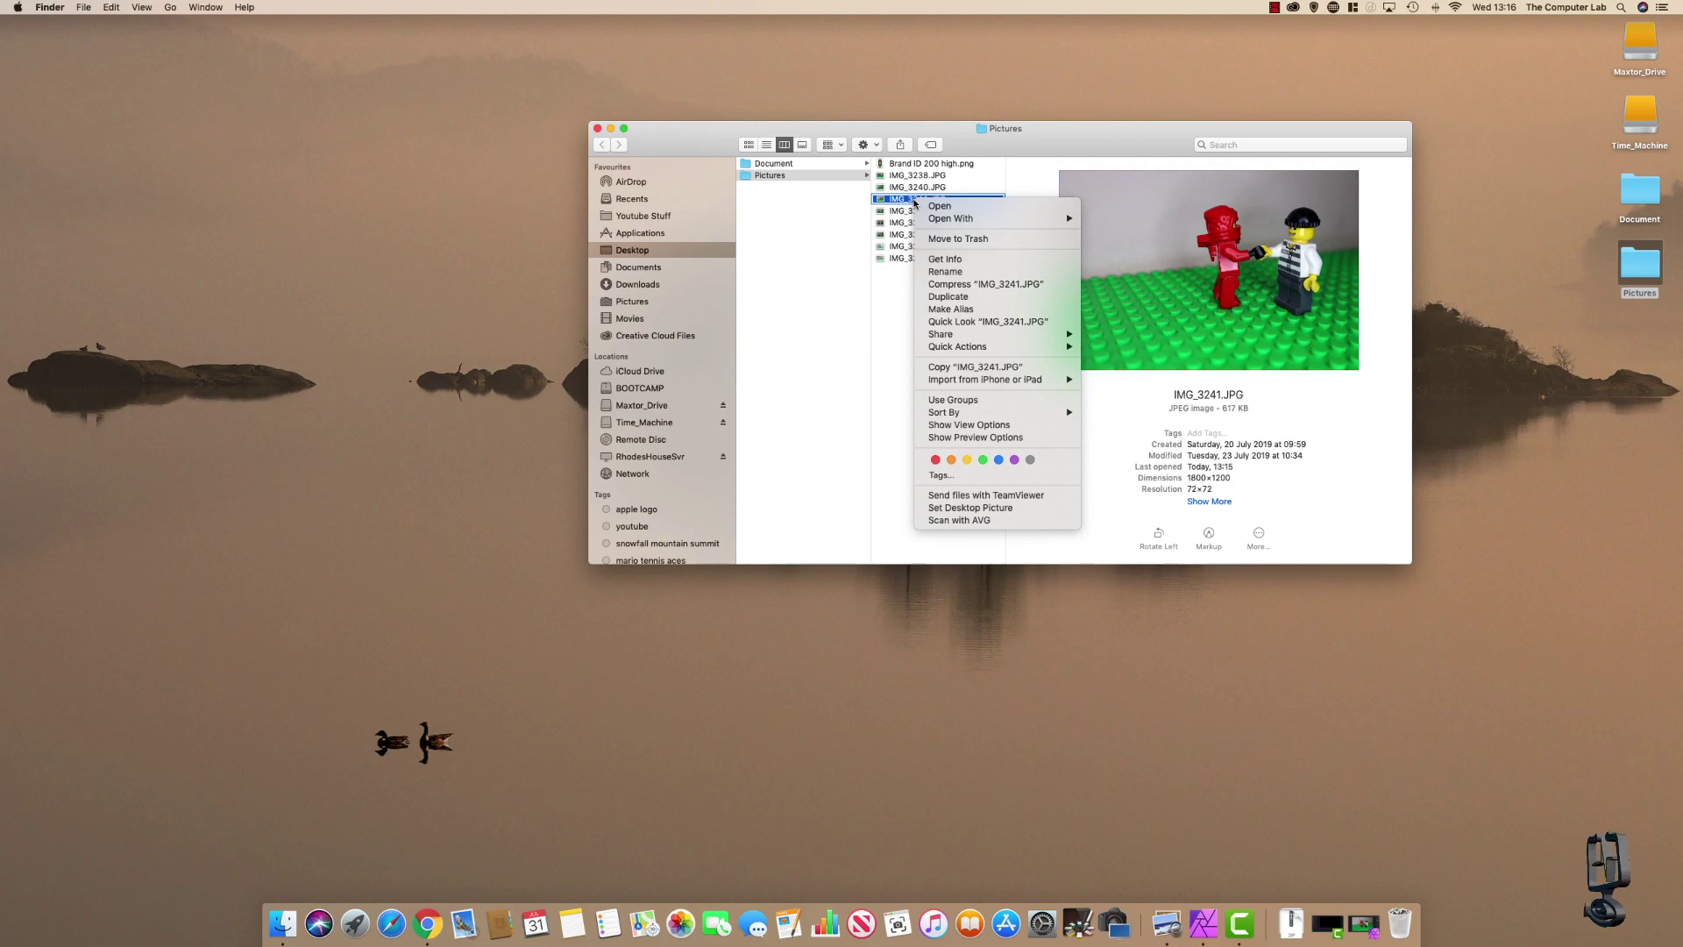
pyautogui.click(954, 260)
pyautogui.moveTo(129, 31); pyautogui.dragTo(525, 129)
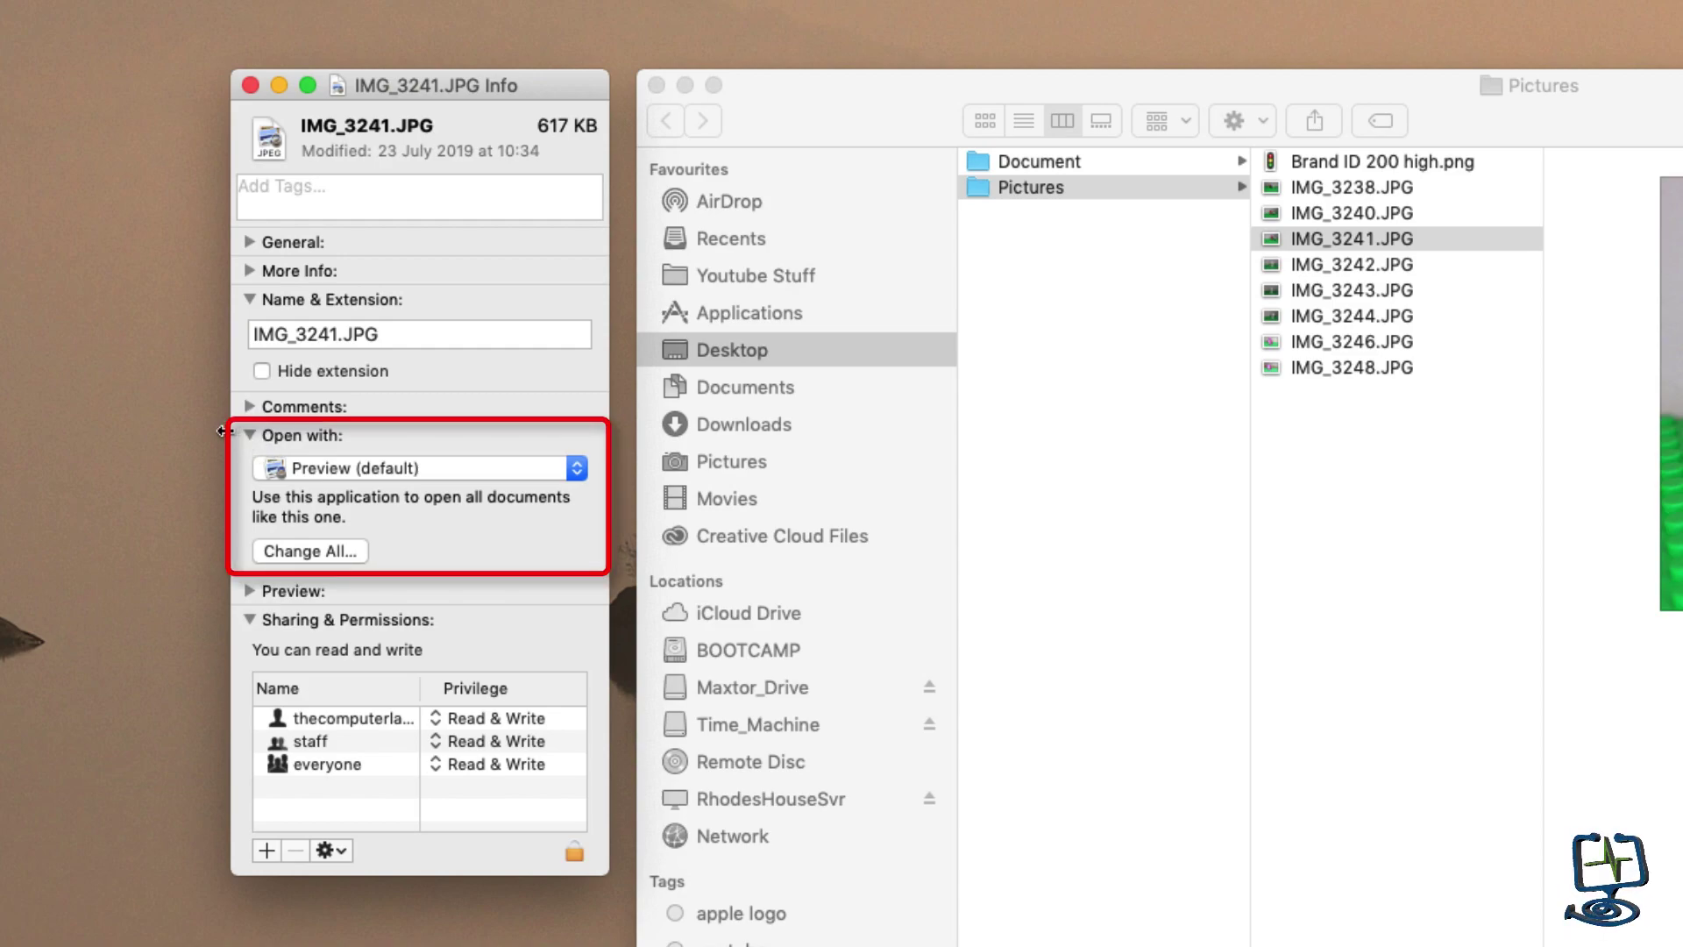
# - Set IMG_3241.JPG to open with Affinity Photo (1.7.1) and apply the change to all .JPG documents
pyautogui.click(393, 467)
pyautogui.click(393, 545)
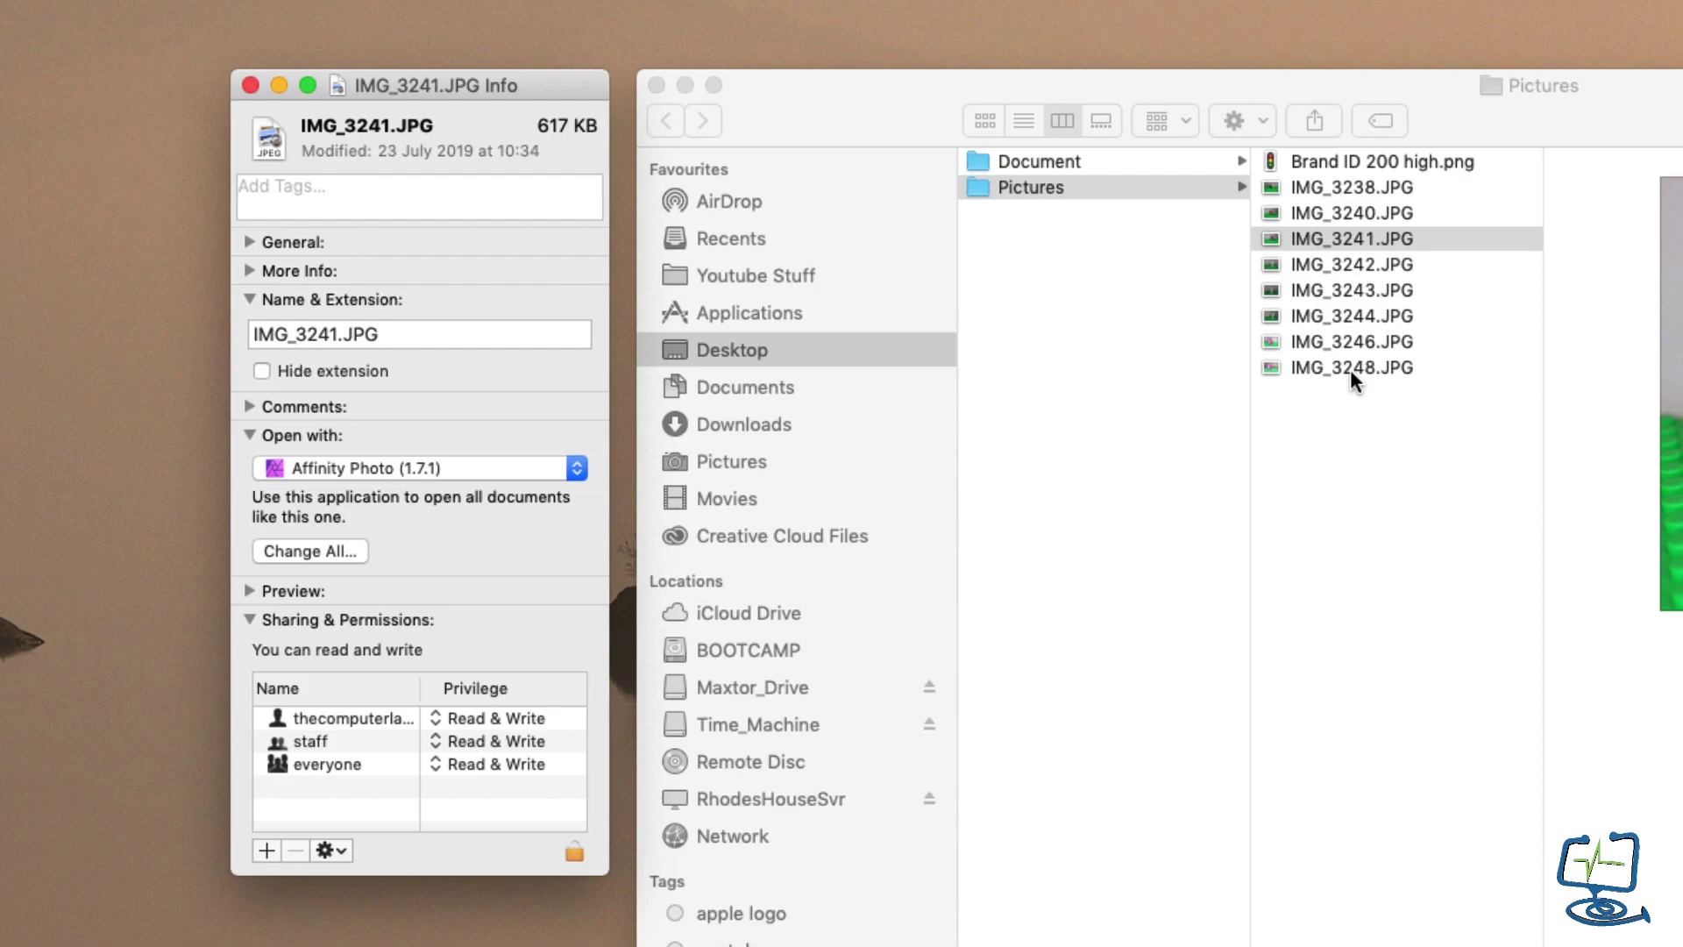
pyautogui.click(335, 549)
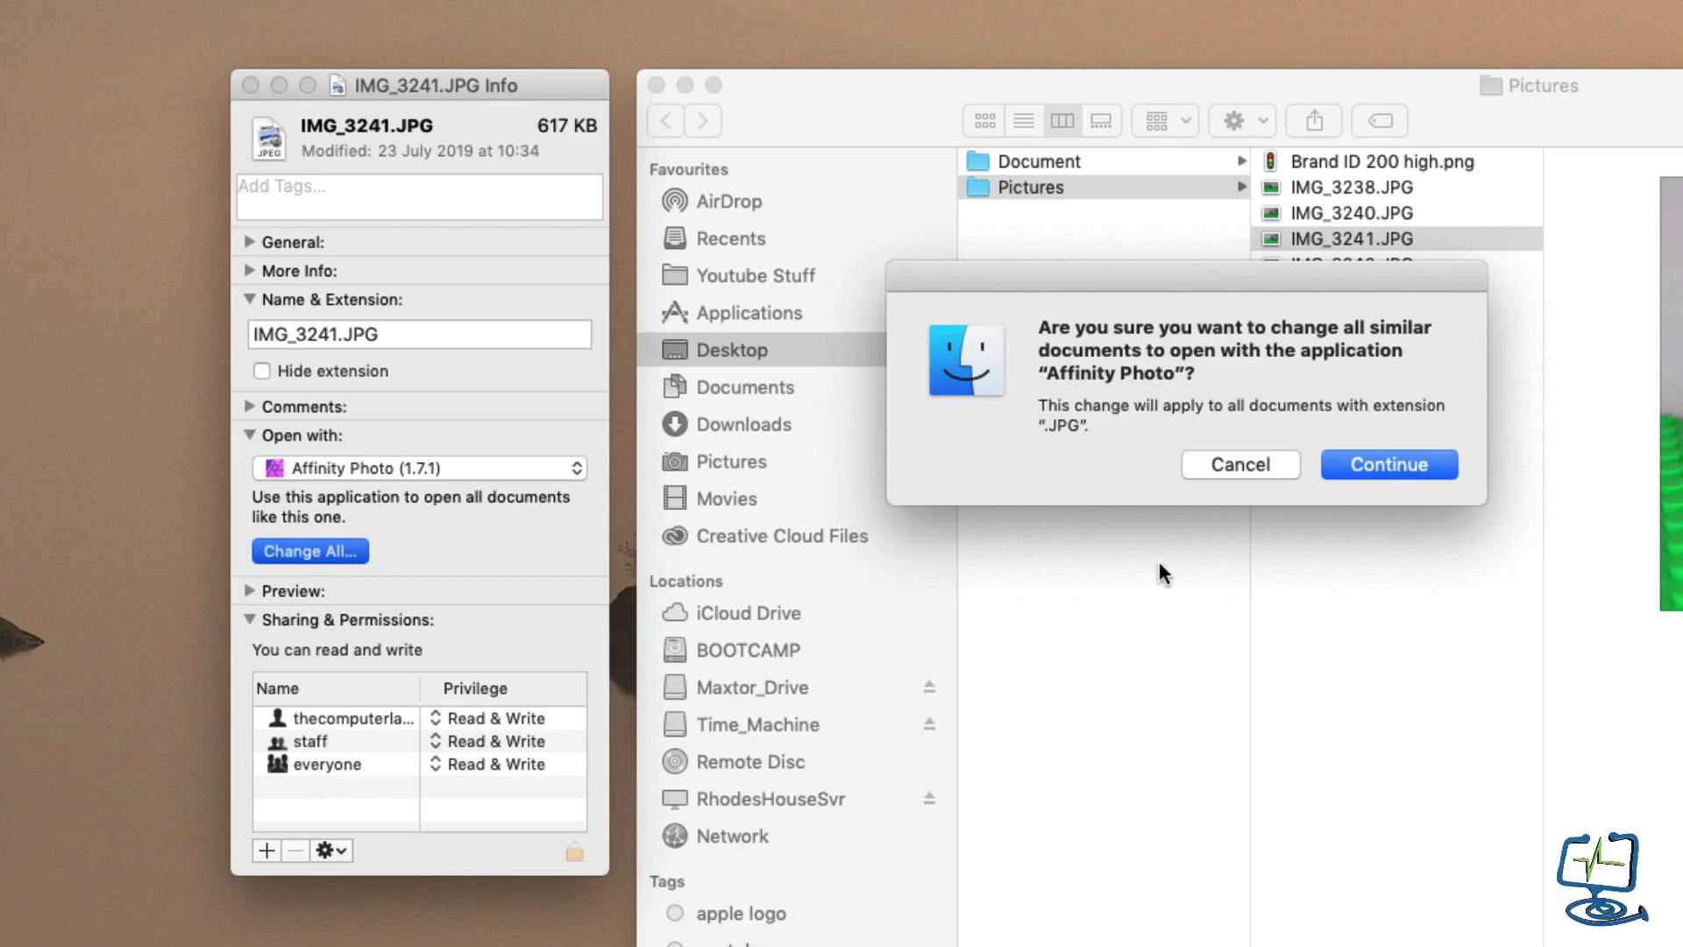
pyautogui.click(1389, 465)
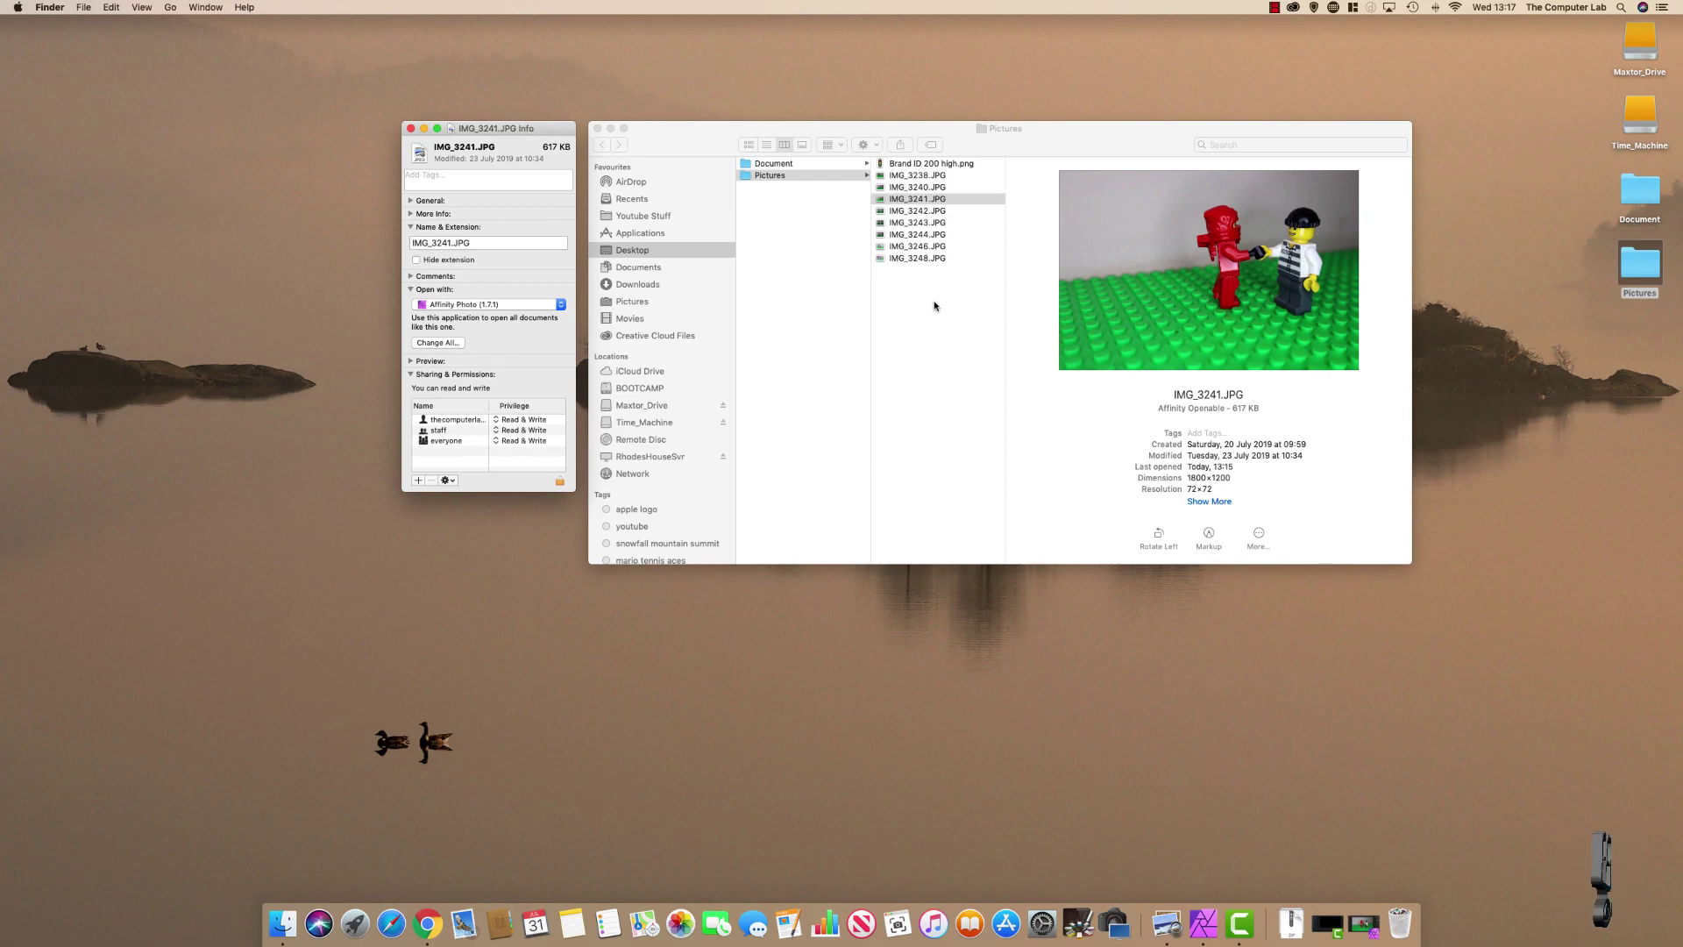
# - Check the other JPGs by opening IMG_3244.JPG and IMG_3248.JPG with their default application, dismissing each image window
pyautogui.click(933, 248)
pyautogui.click(933, 258)
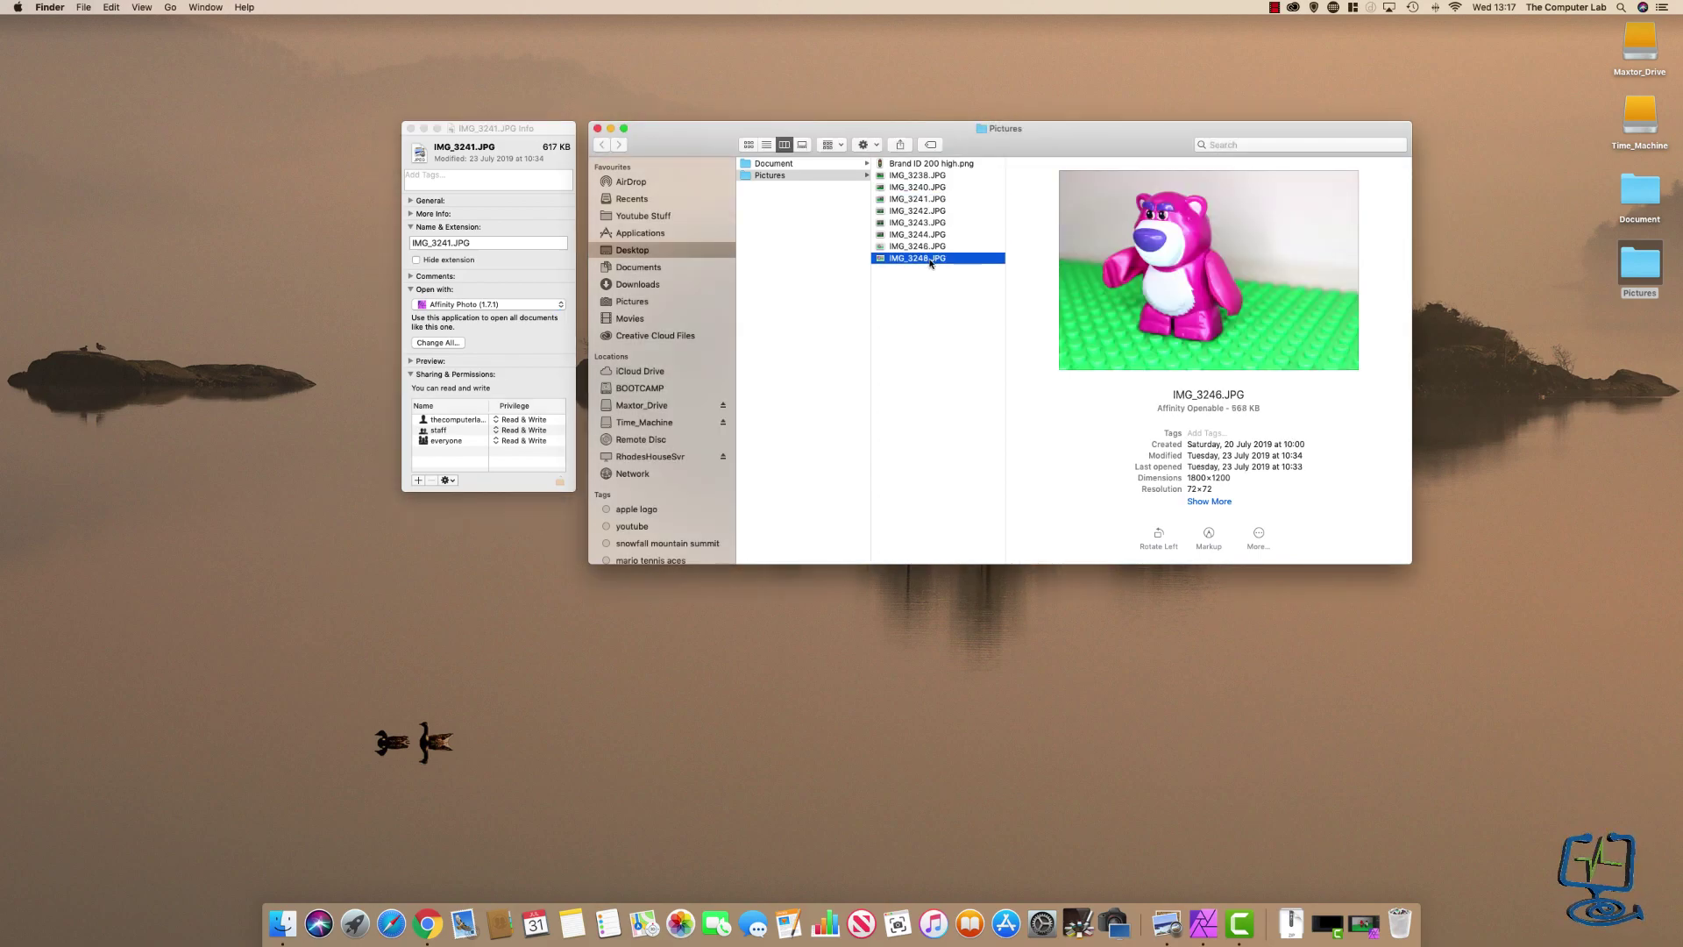
pyautogui.click(913, 245)
pyautogui.doubleClick(913, 235)
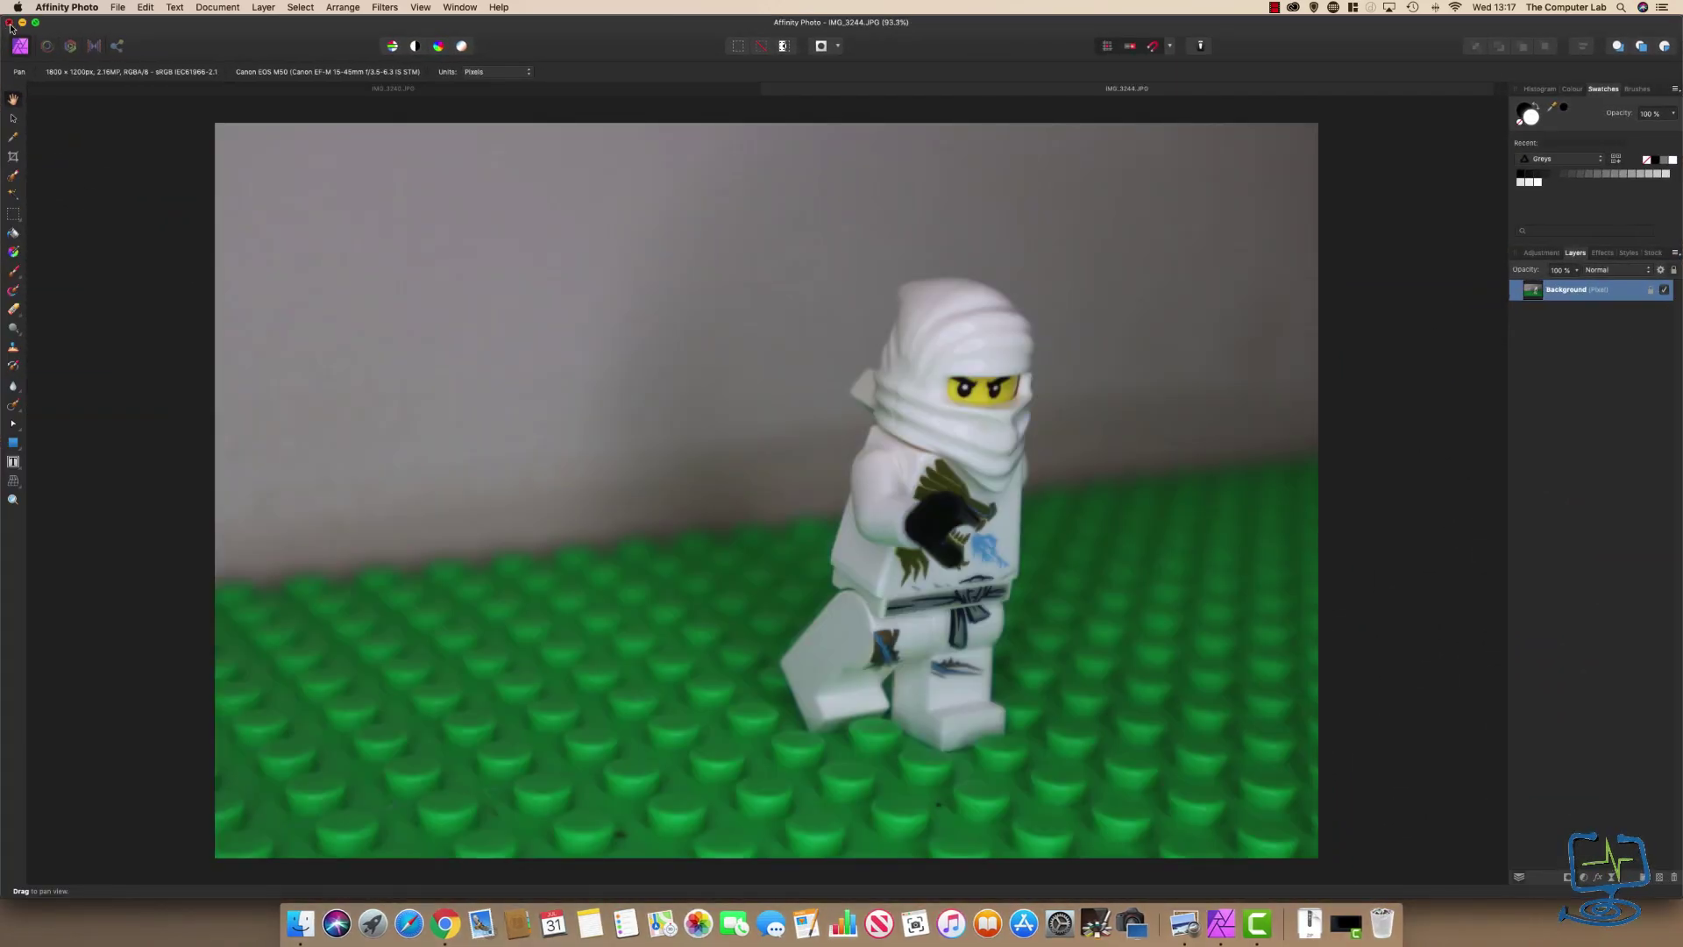
pyautogui.click(9, 23)
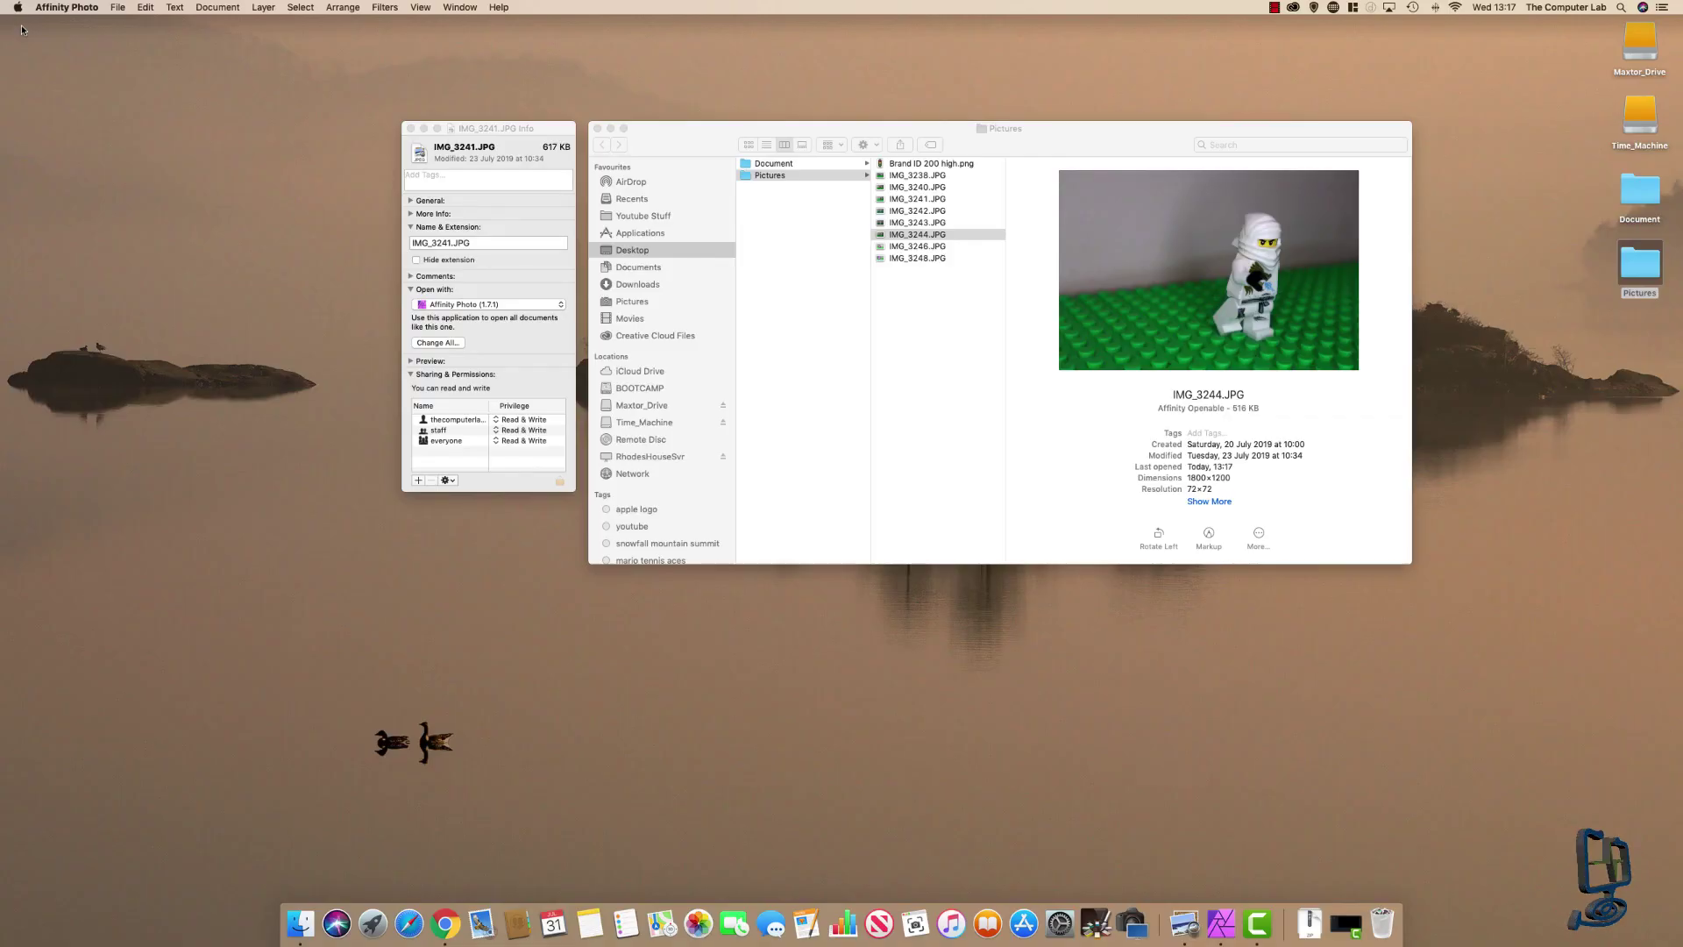
pyautogui.doubleClick(911, 259)
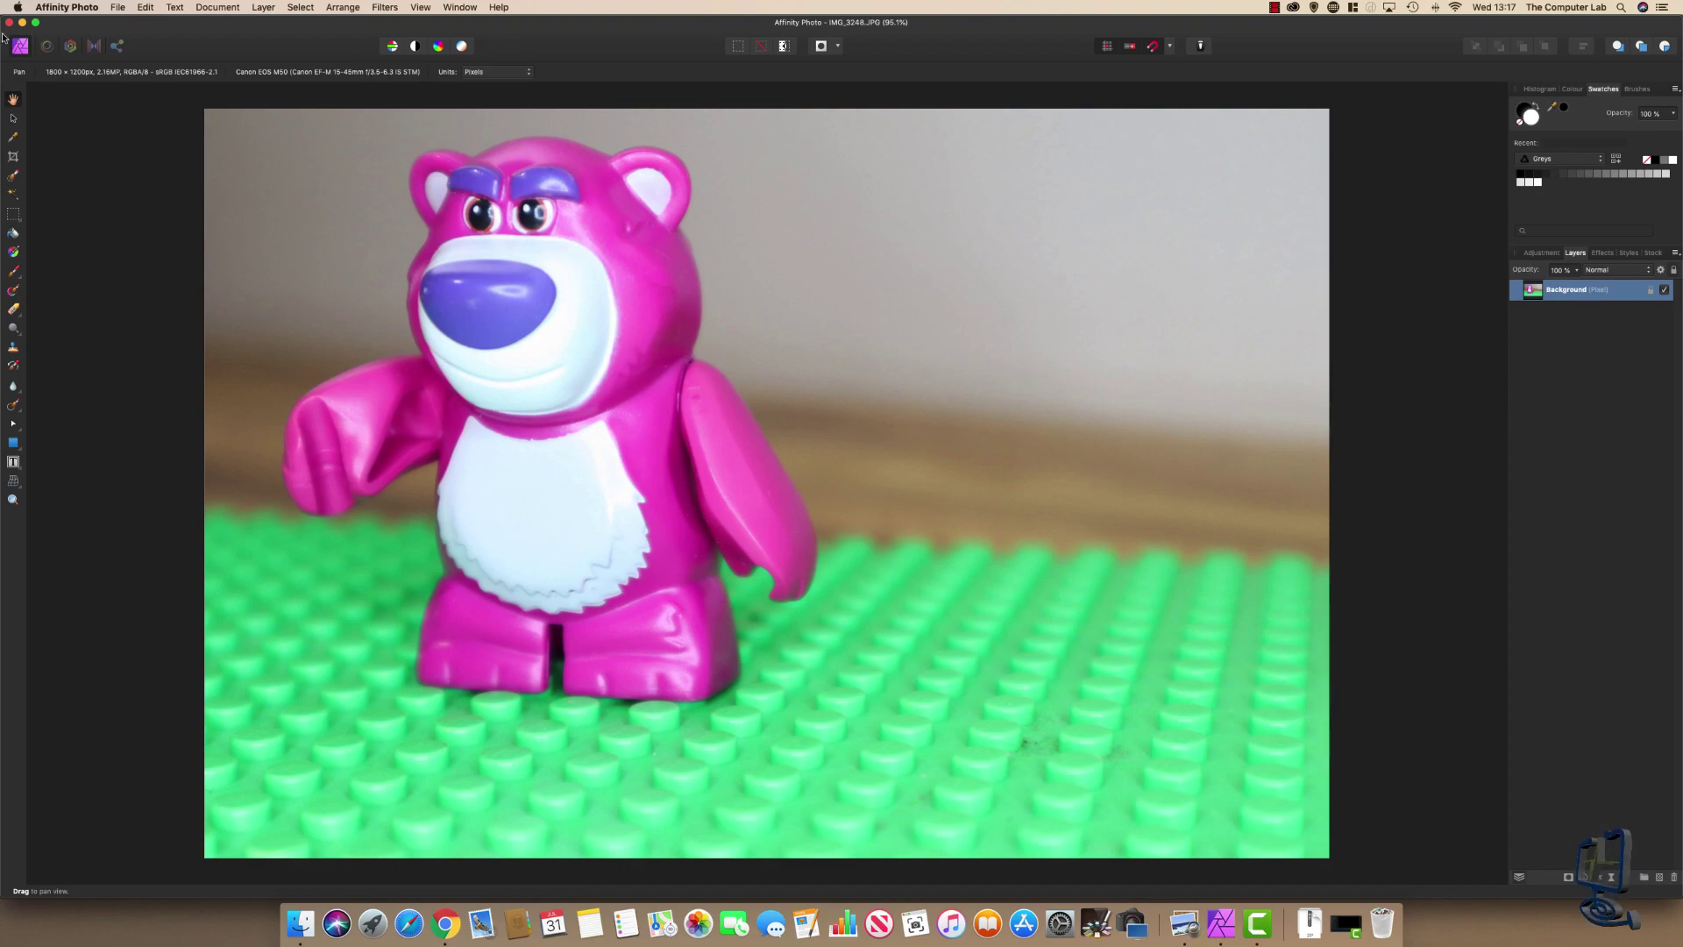
pyautogui.click(22, 22)
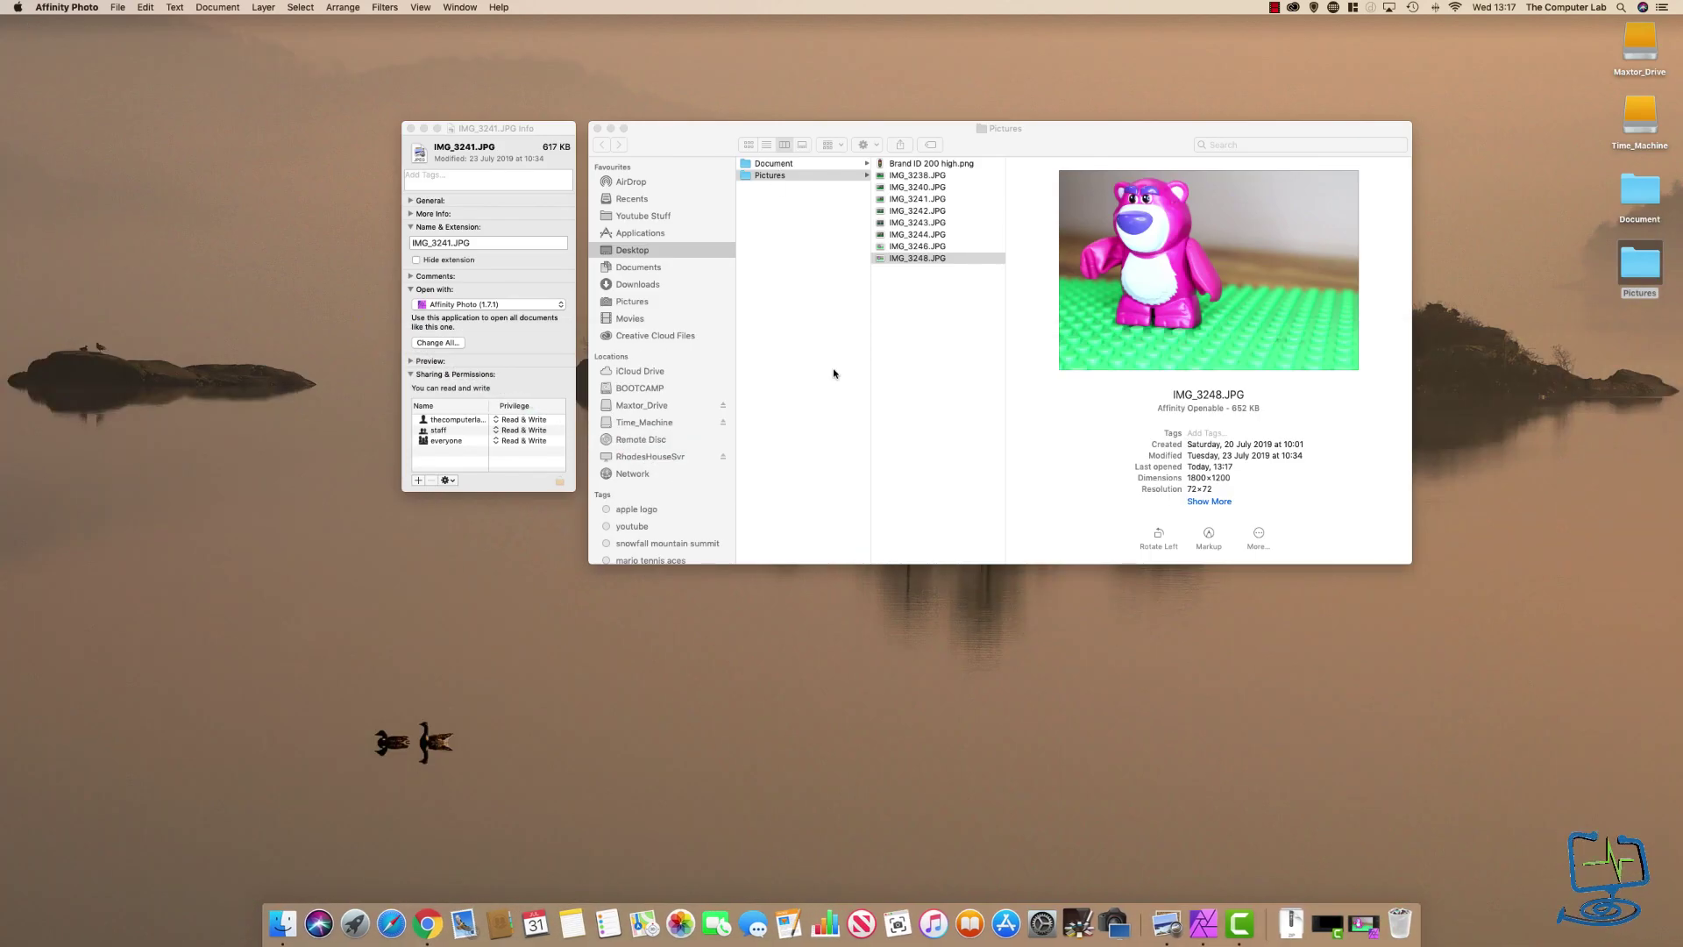
# - Close the IMG_3241.JPG info window and the Pictures window, and open the Document folder nearer the desktop's centre
pyautogui.click(410, 128)
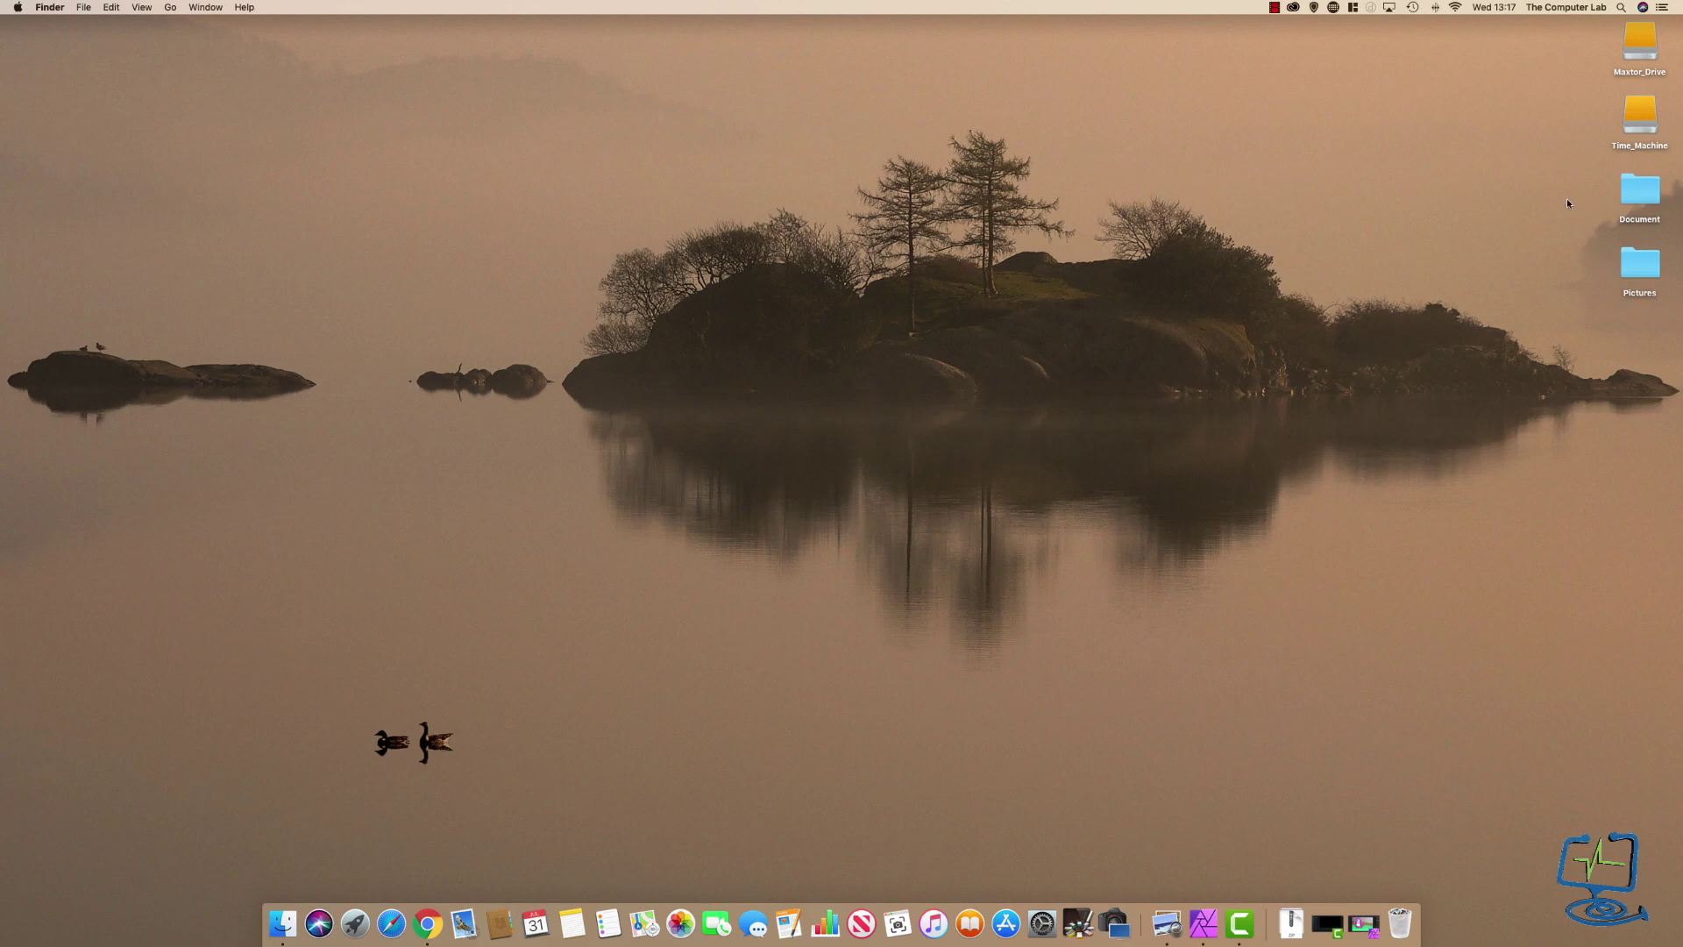
pyautogui.doubleClick(1650, 200)
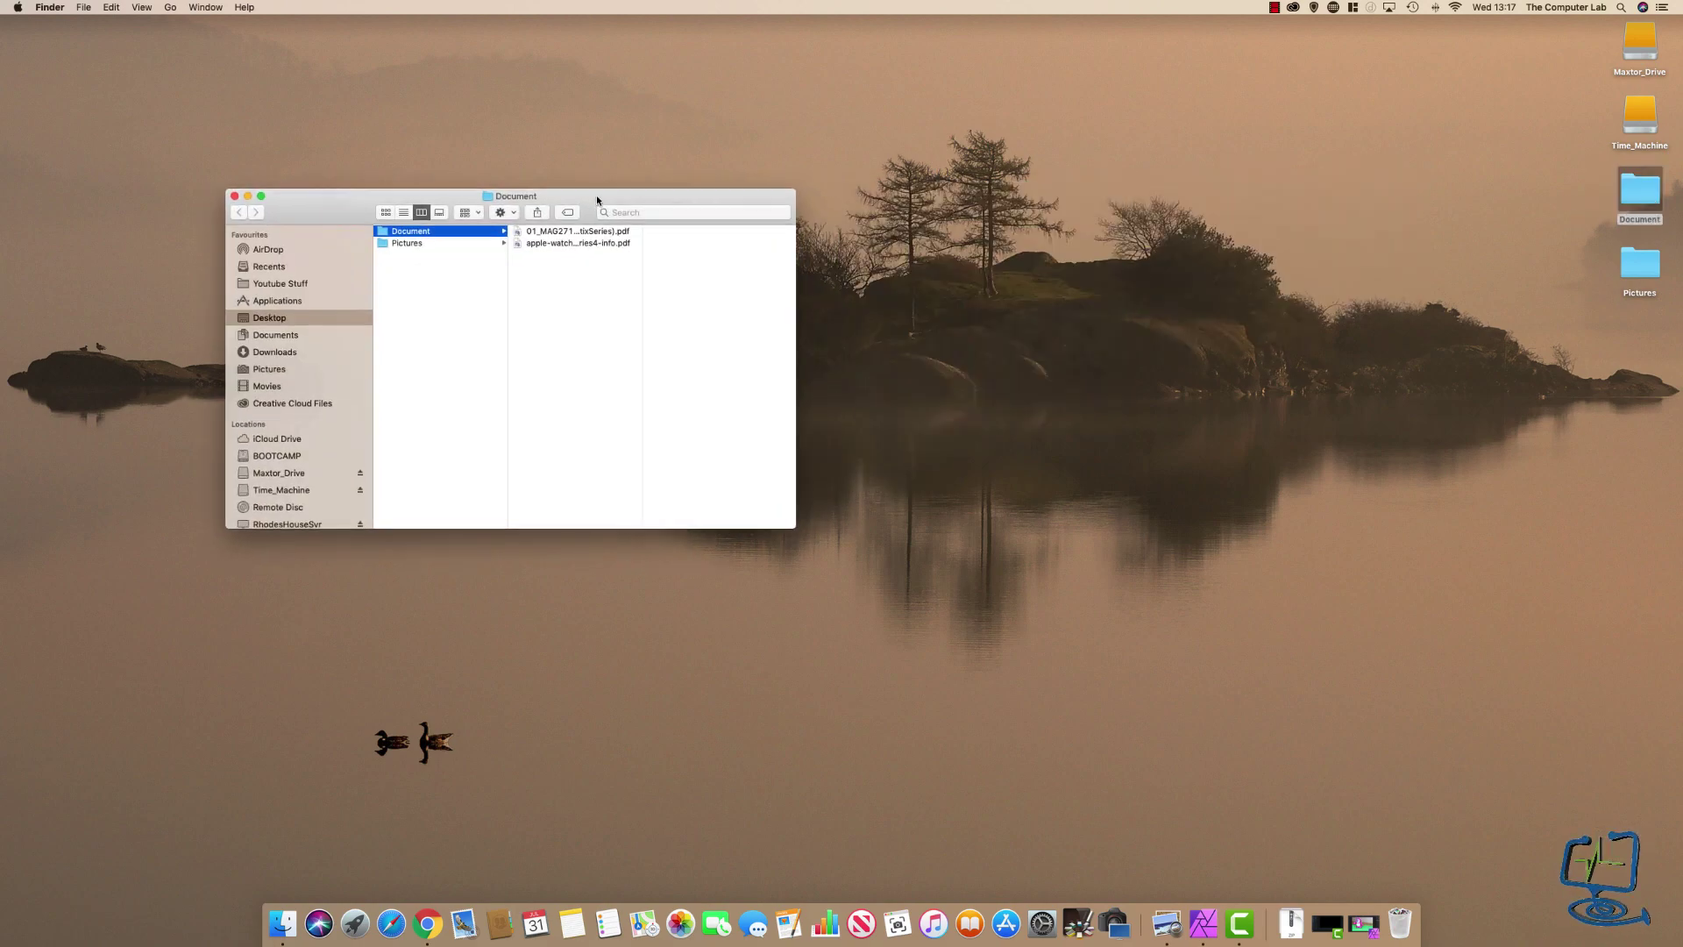
pyautogui.moveTo(591, 194); pyautogui.dragTo(831, 170)
# - Open 01_MAG271CQRv1.0_English(OptixSeries).pdf with its default application, check which application it is, and close the document
pyautogui.click(847, 211)
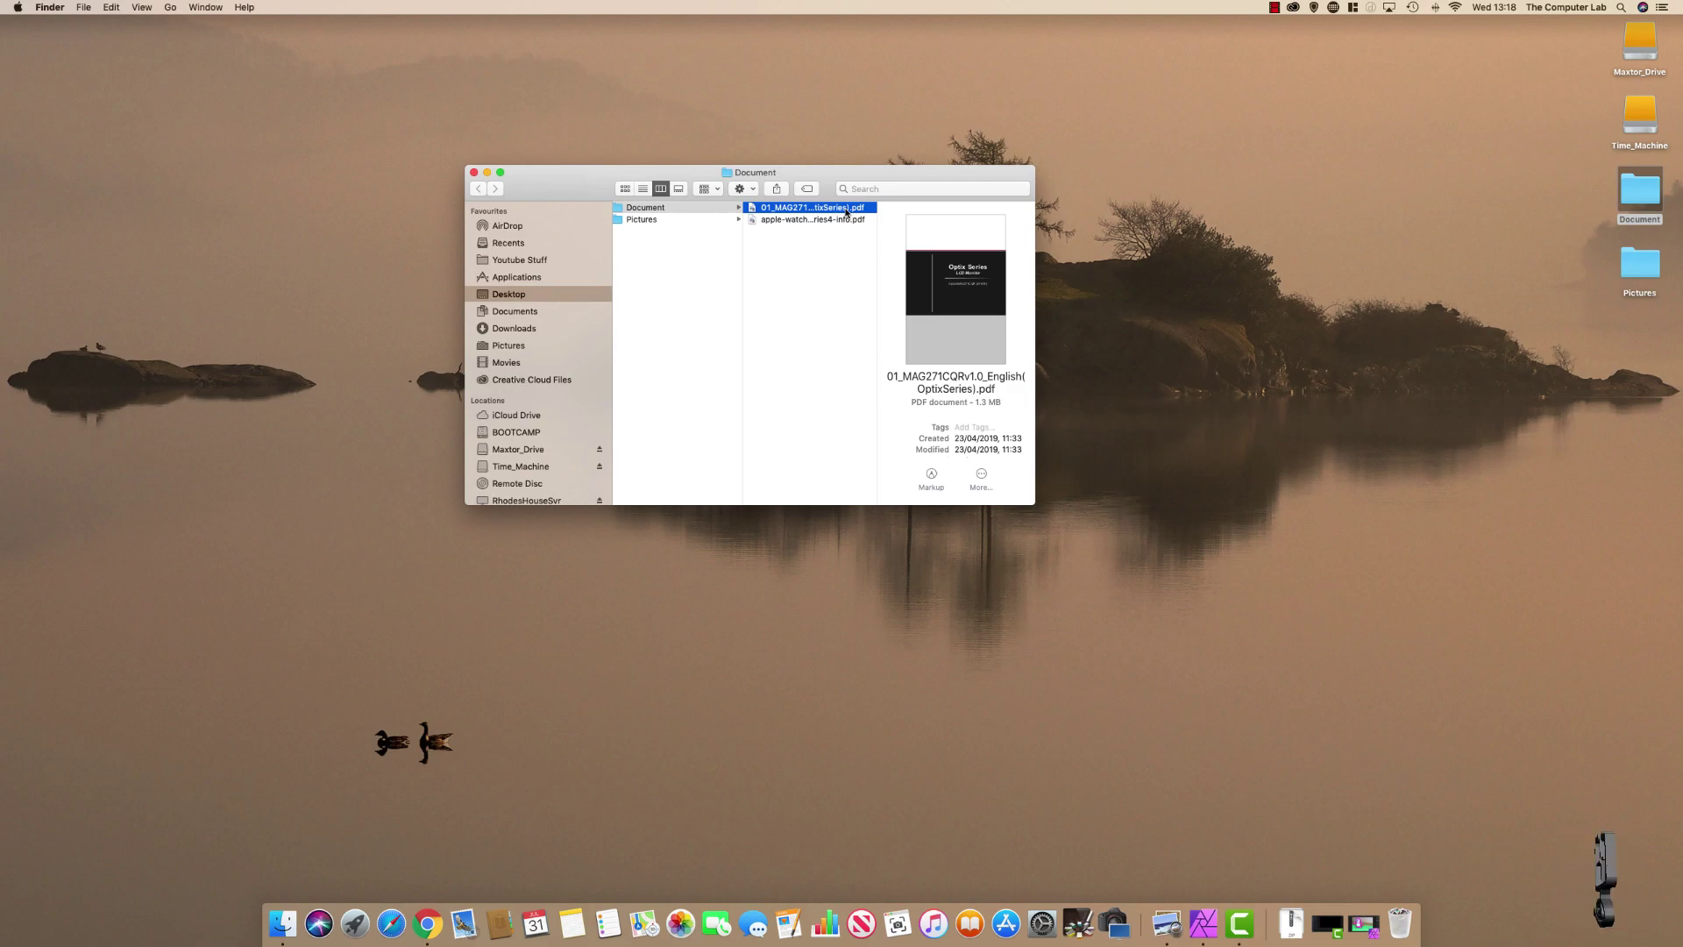
pyautogui.doubleClick(847, 211)
pyautogui.click(54, 8)
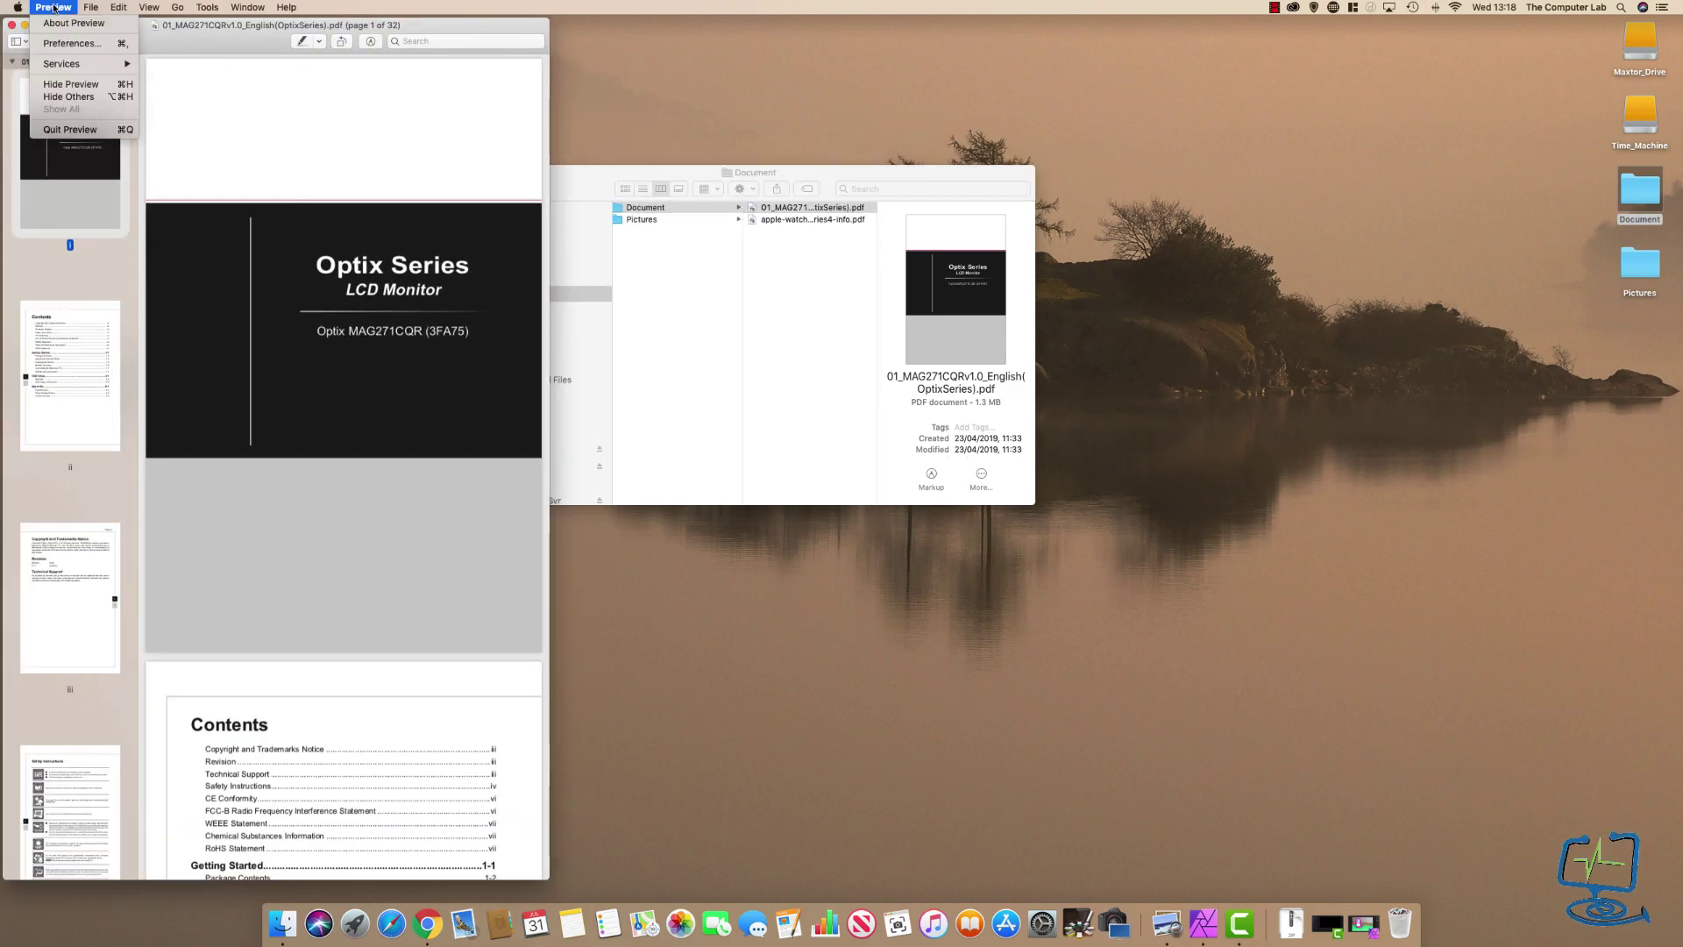
pyautogui.click(206, 27)
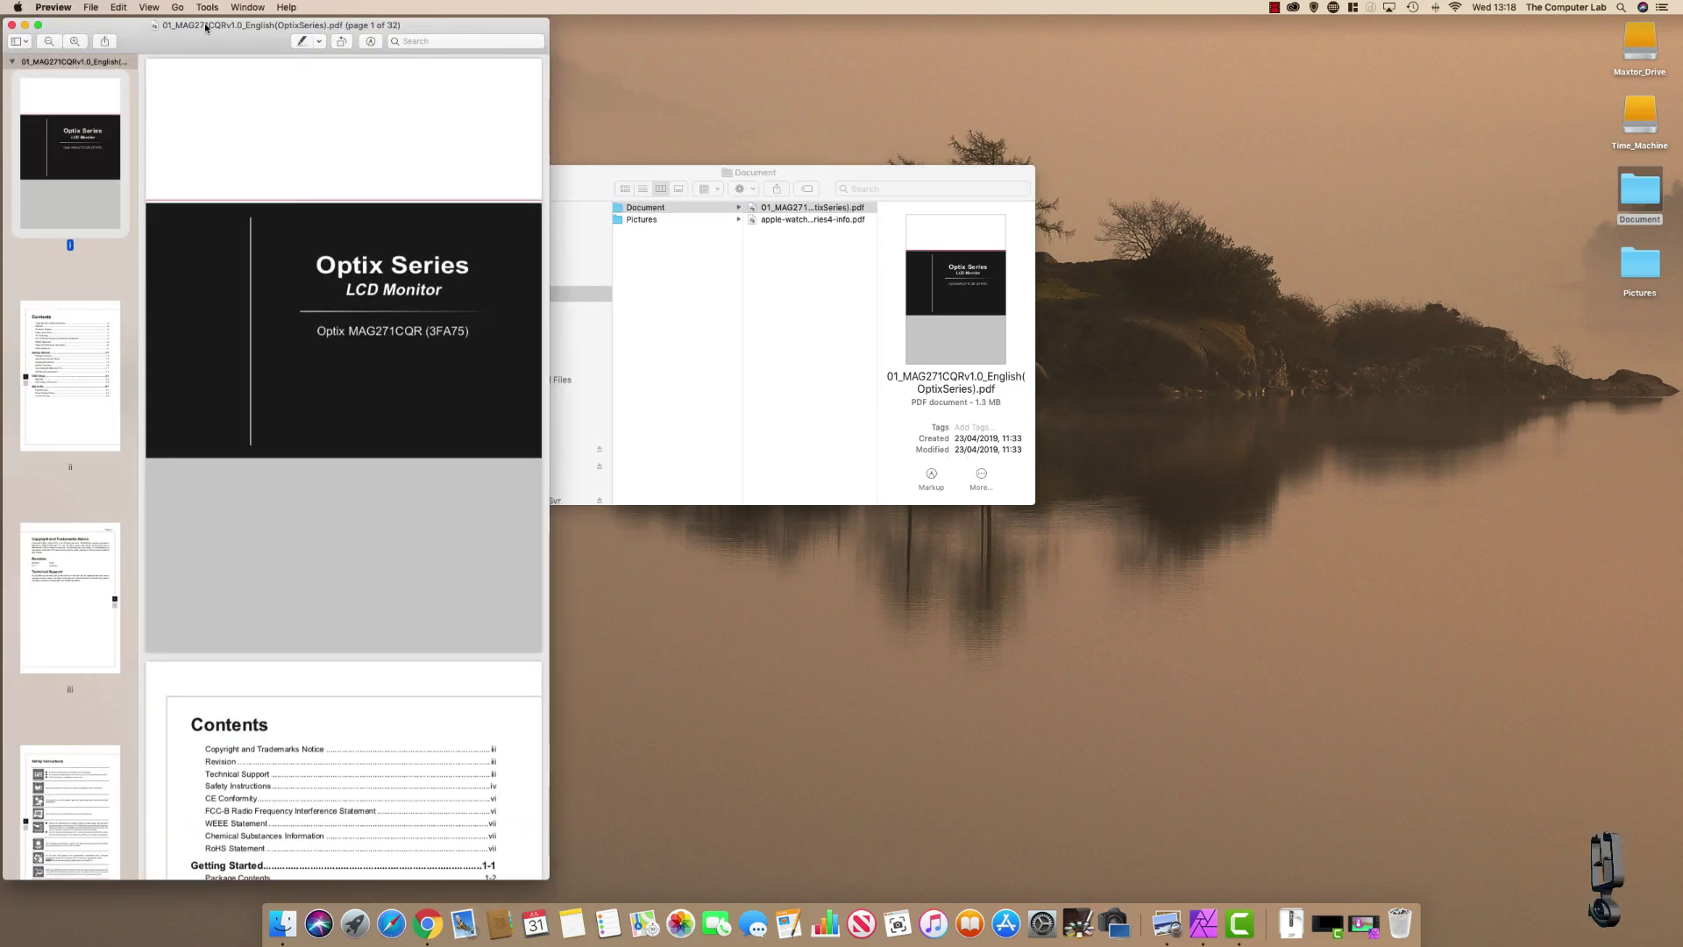
pyautogui.click(12, 25)
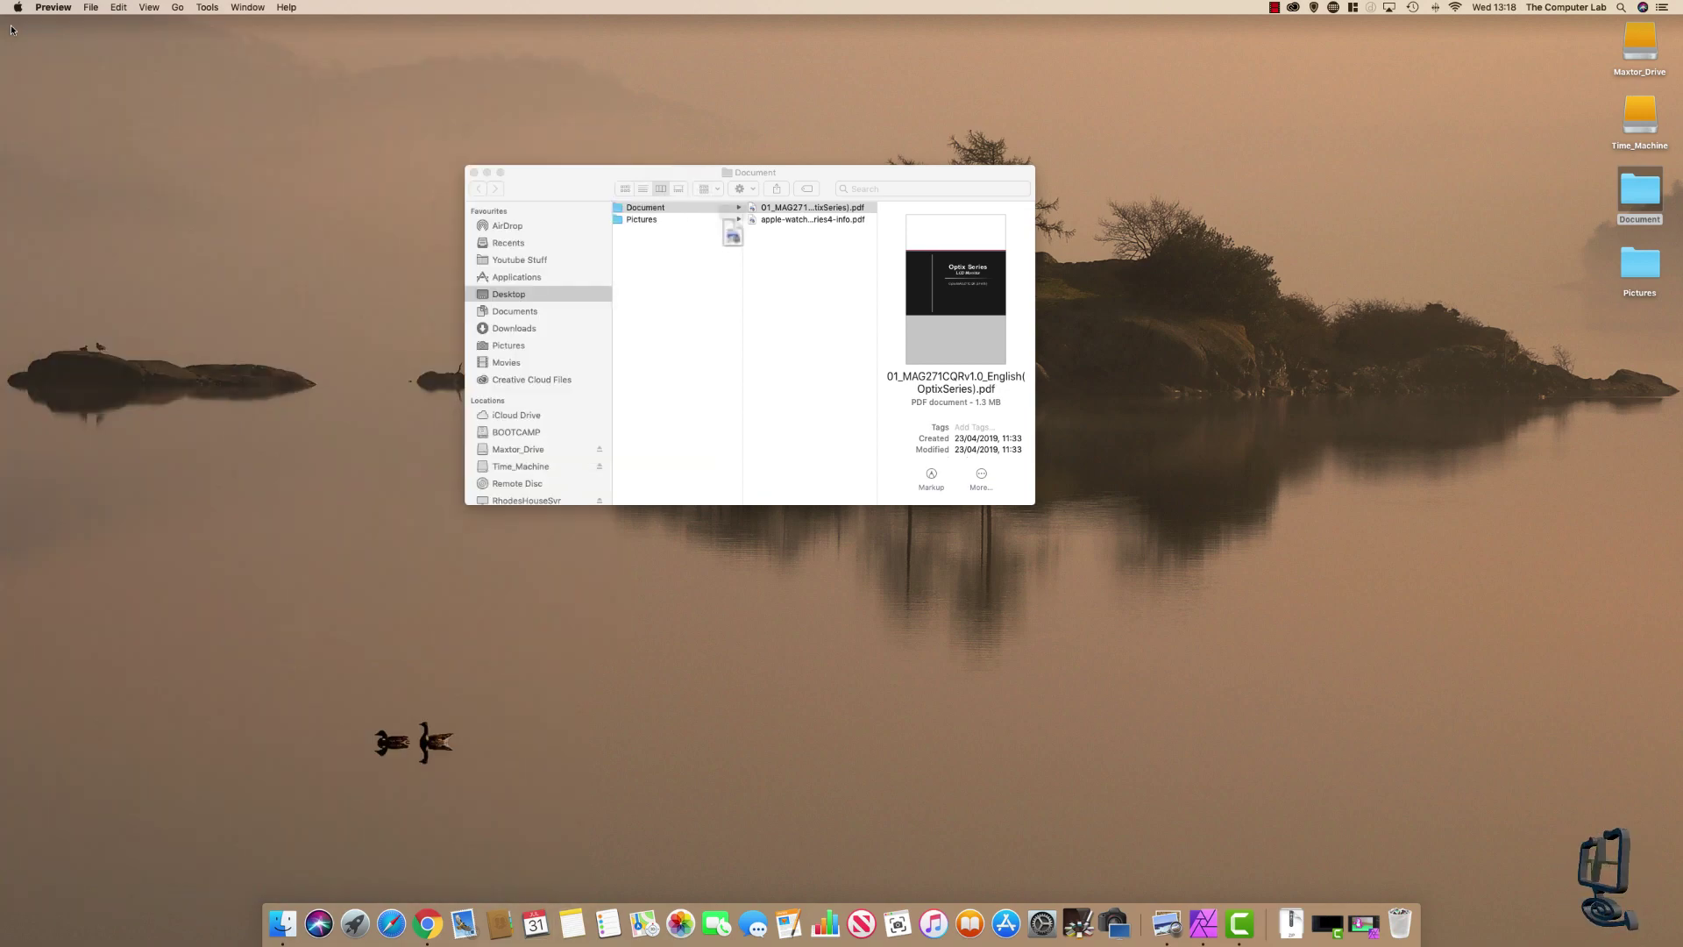
# - Review the applications offered for opening the MAG271CQR PDF without choosing one
pyautogui.rightClick(789, 208)
pyautogui.moveTo(1017, 225)
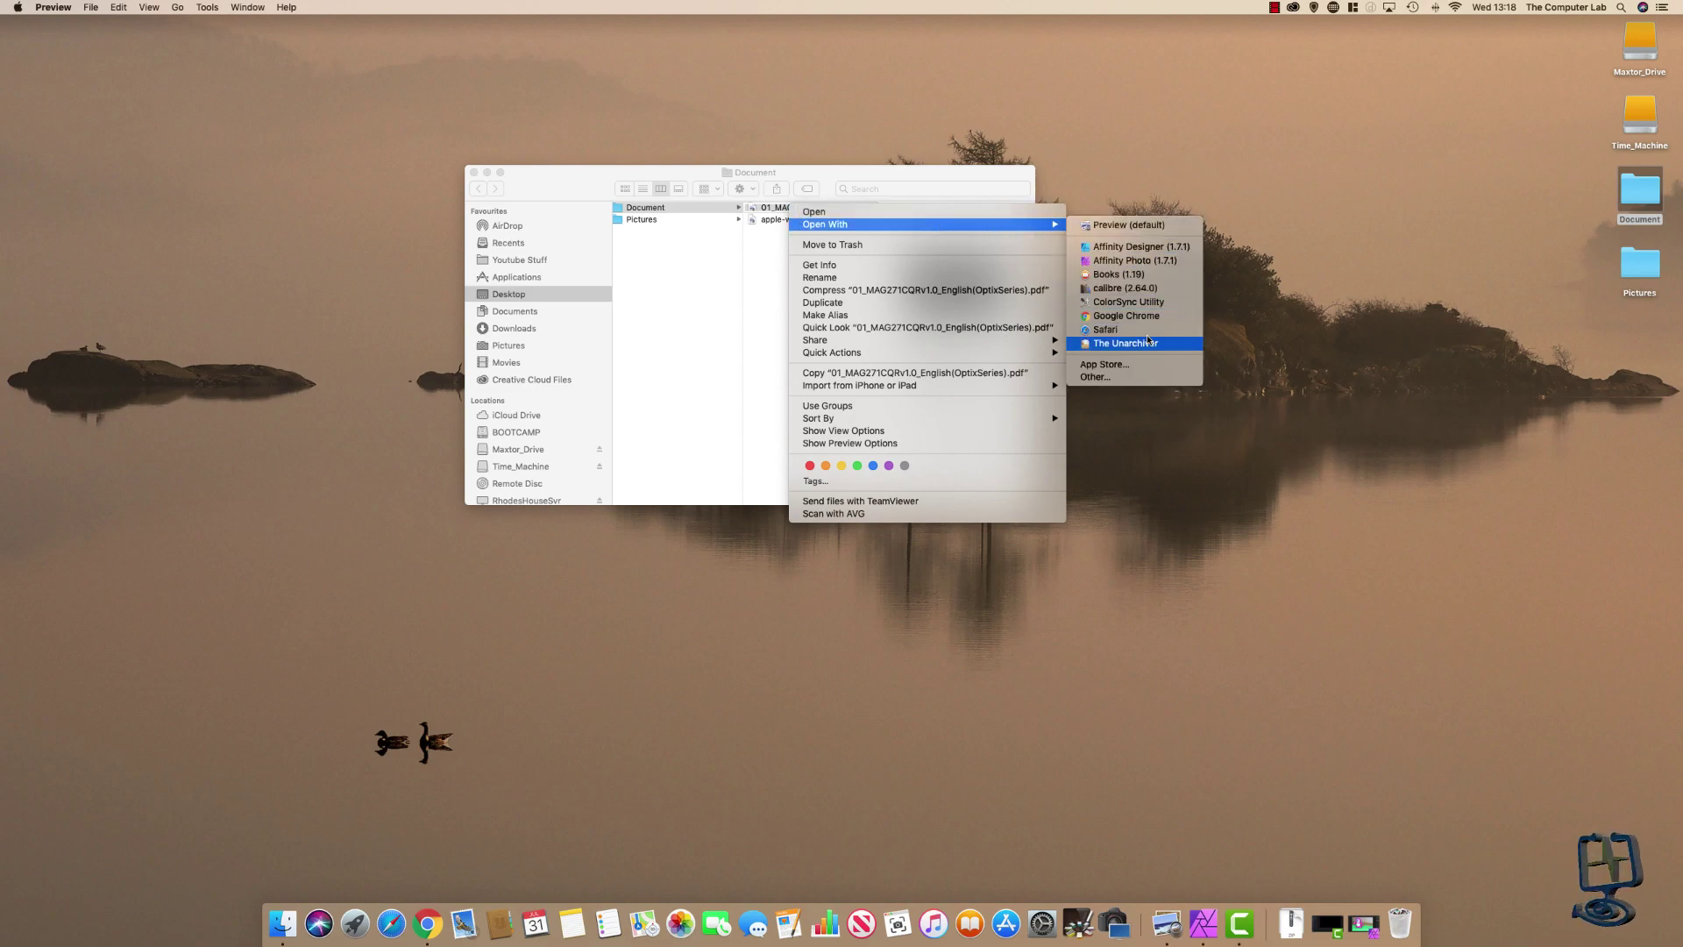
pyautogui.click(759, 273)
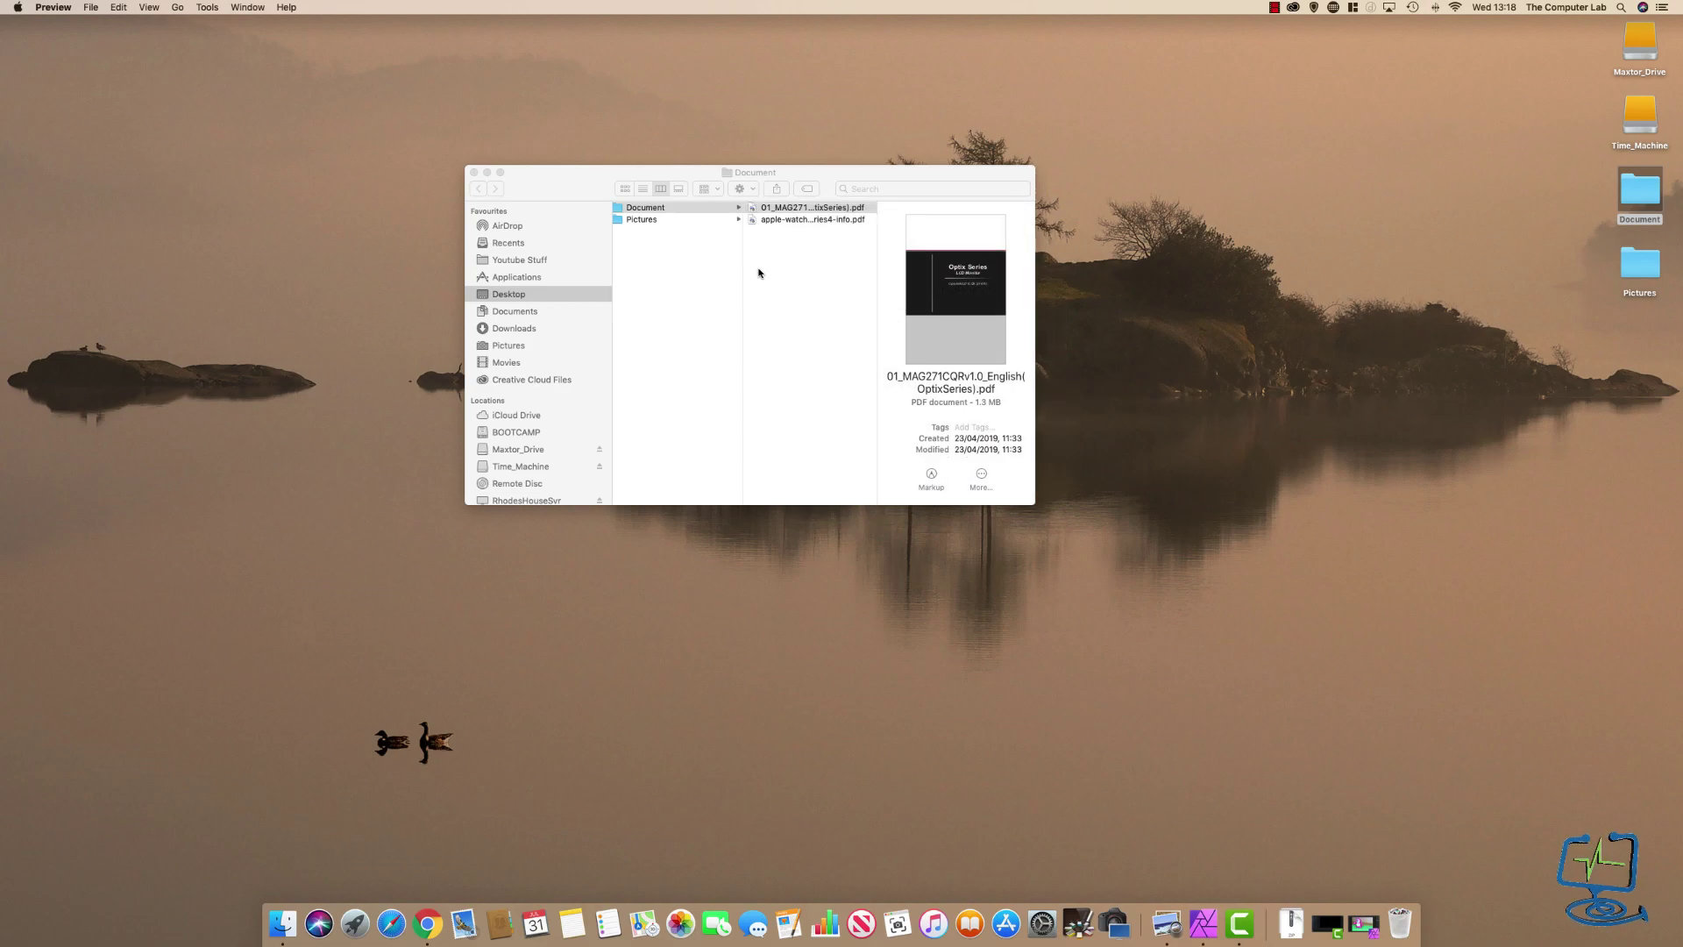
# - Show the file information for the MAG271CQR PDF and arrange its info window beside the Document window
pyautogui.click(794, 210)
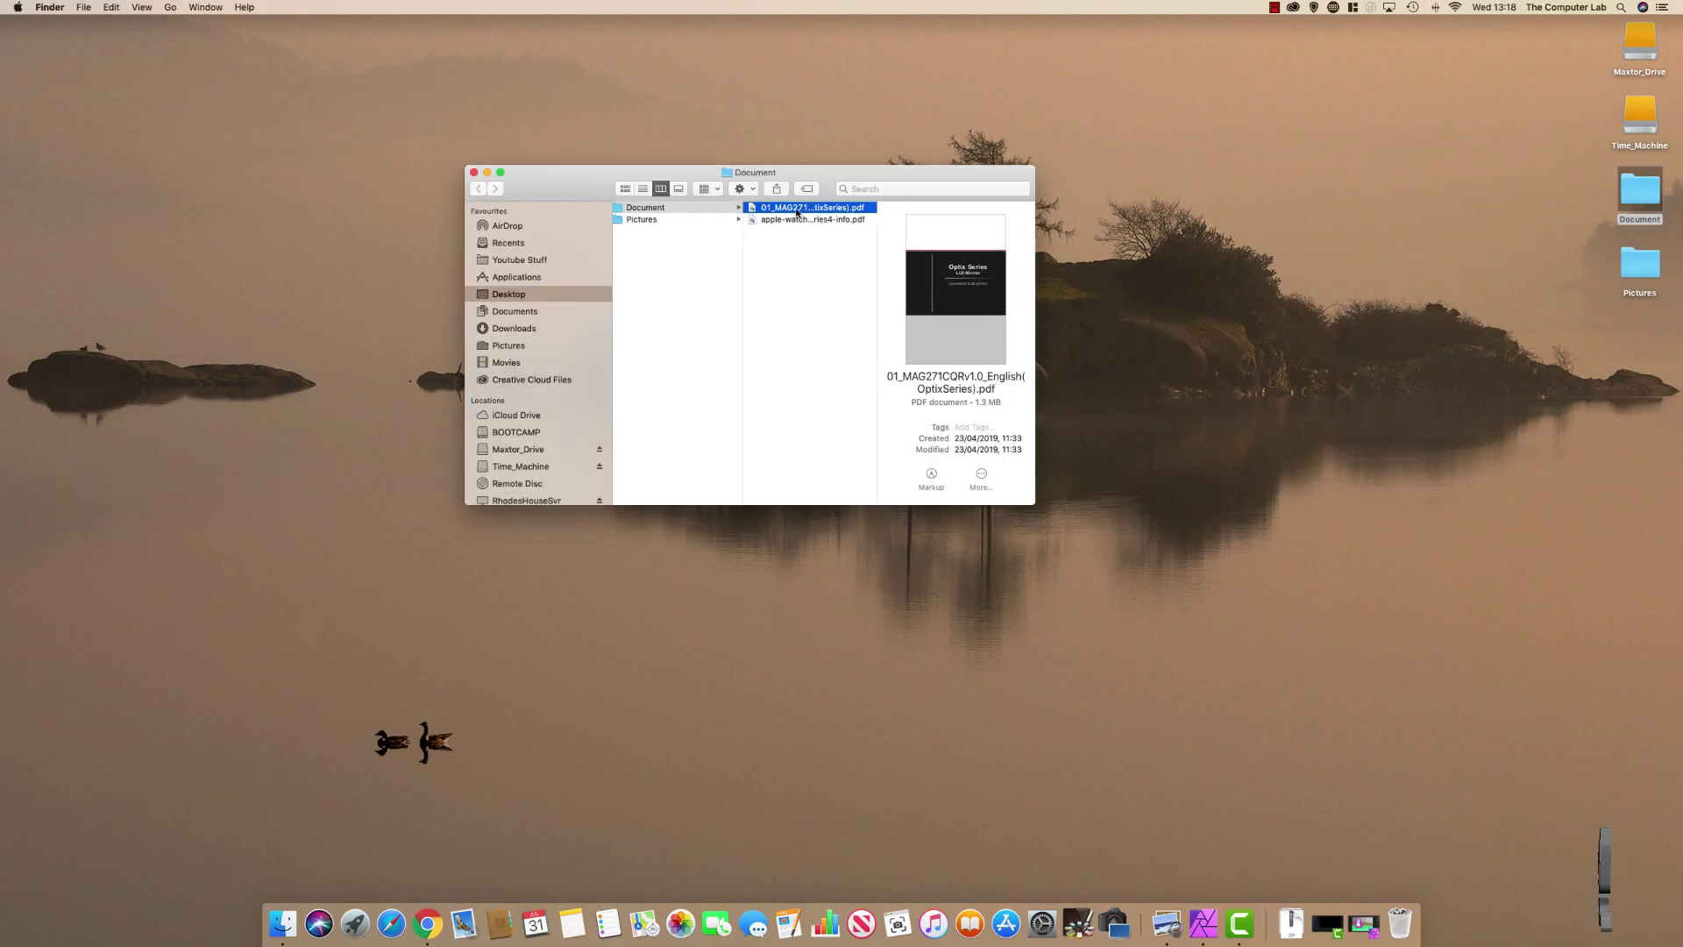
pyautogui.rightClick(797, 211)
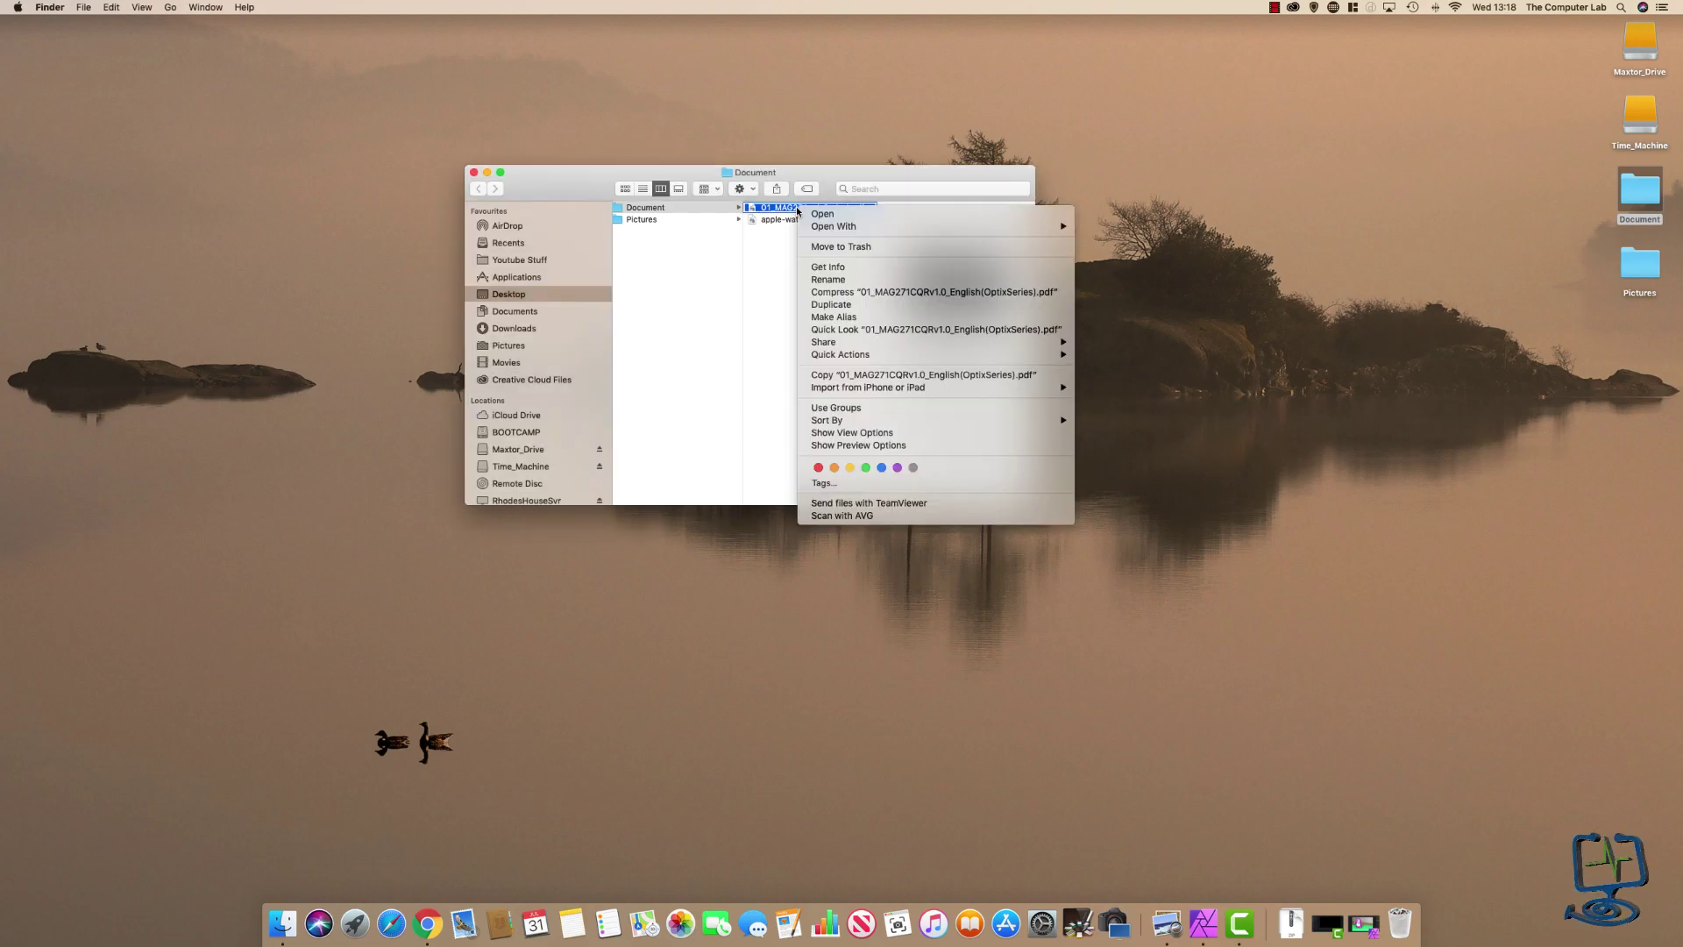
pyautogui.click(840, 267)
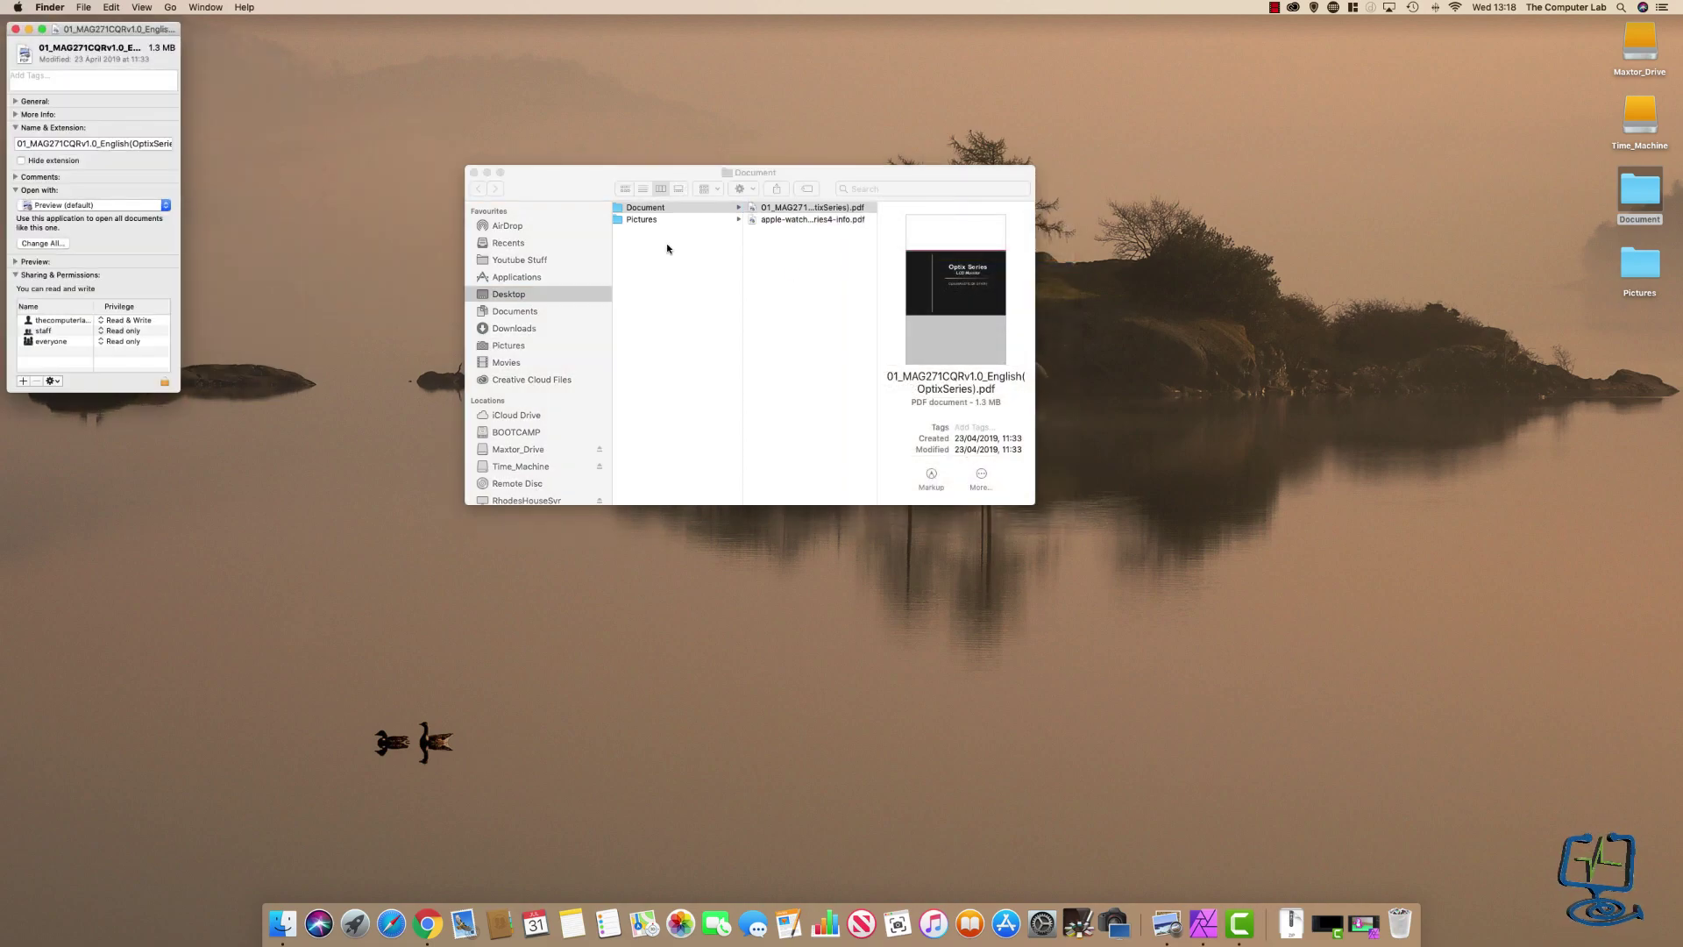
pyautogui.moveTo(553, 190); pyautogui.dragTo(794, 171)
pyautogui.moveTo(99, 29); pyautogui.dragTo(620, 149)
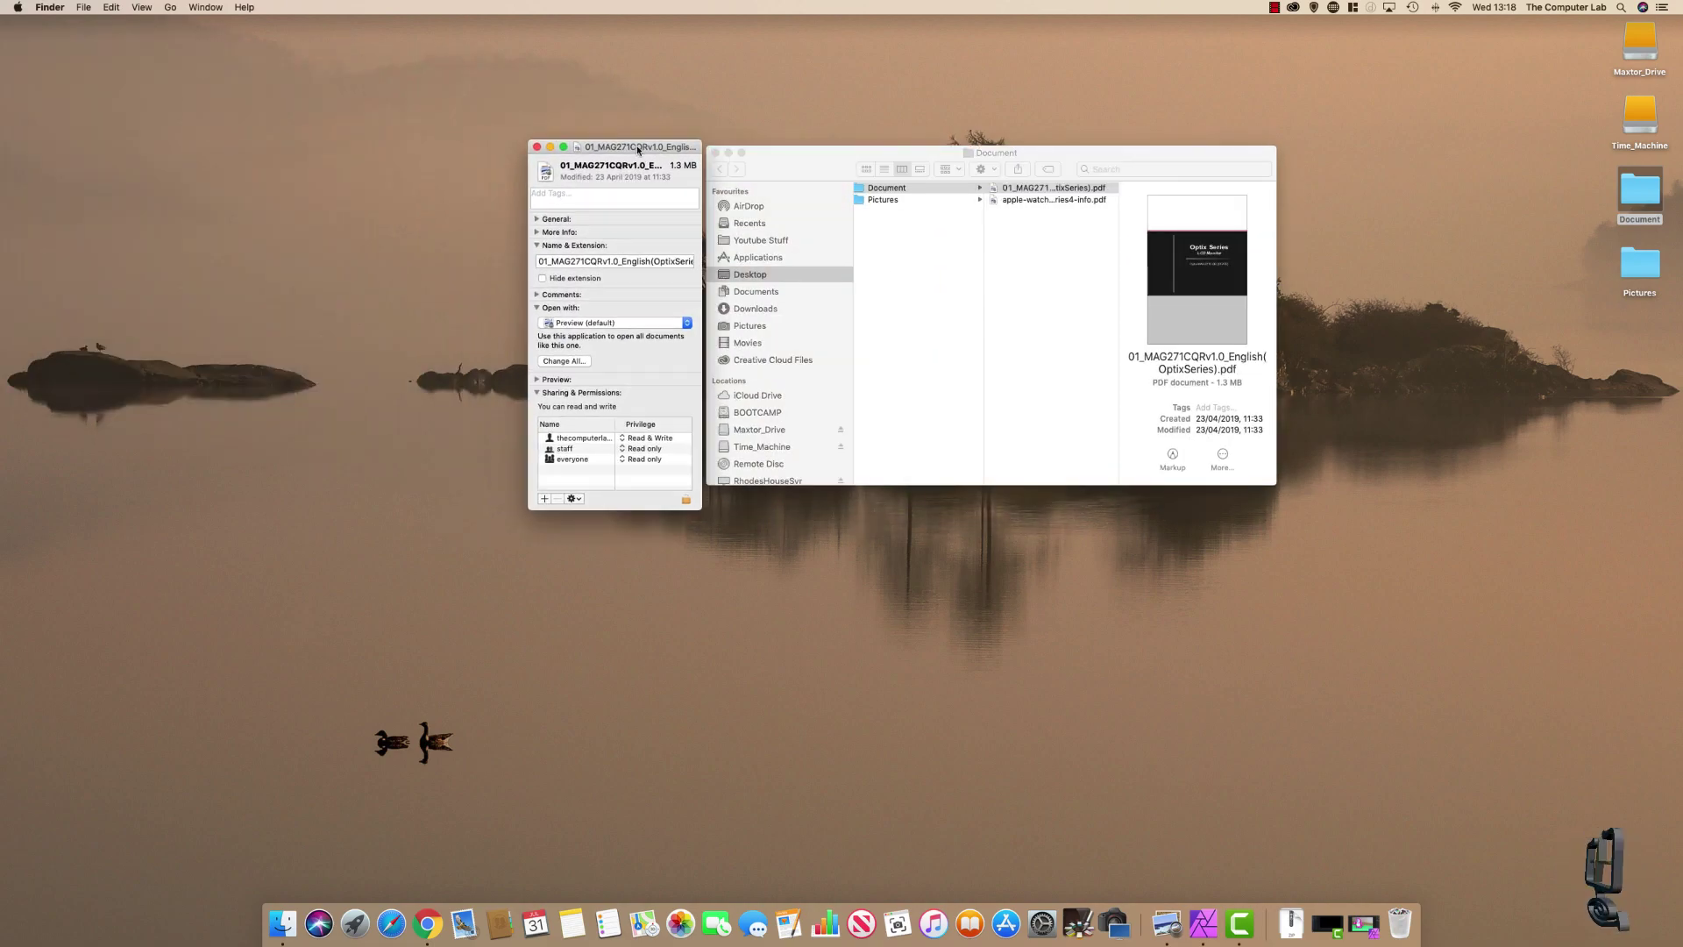
# - Set the MAG271CQR PDF to open with Google Chrome and apply the change to all .pdf documents
pyautogui.click(600, 327)
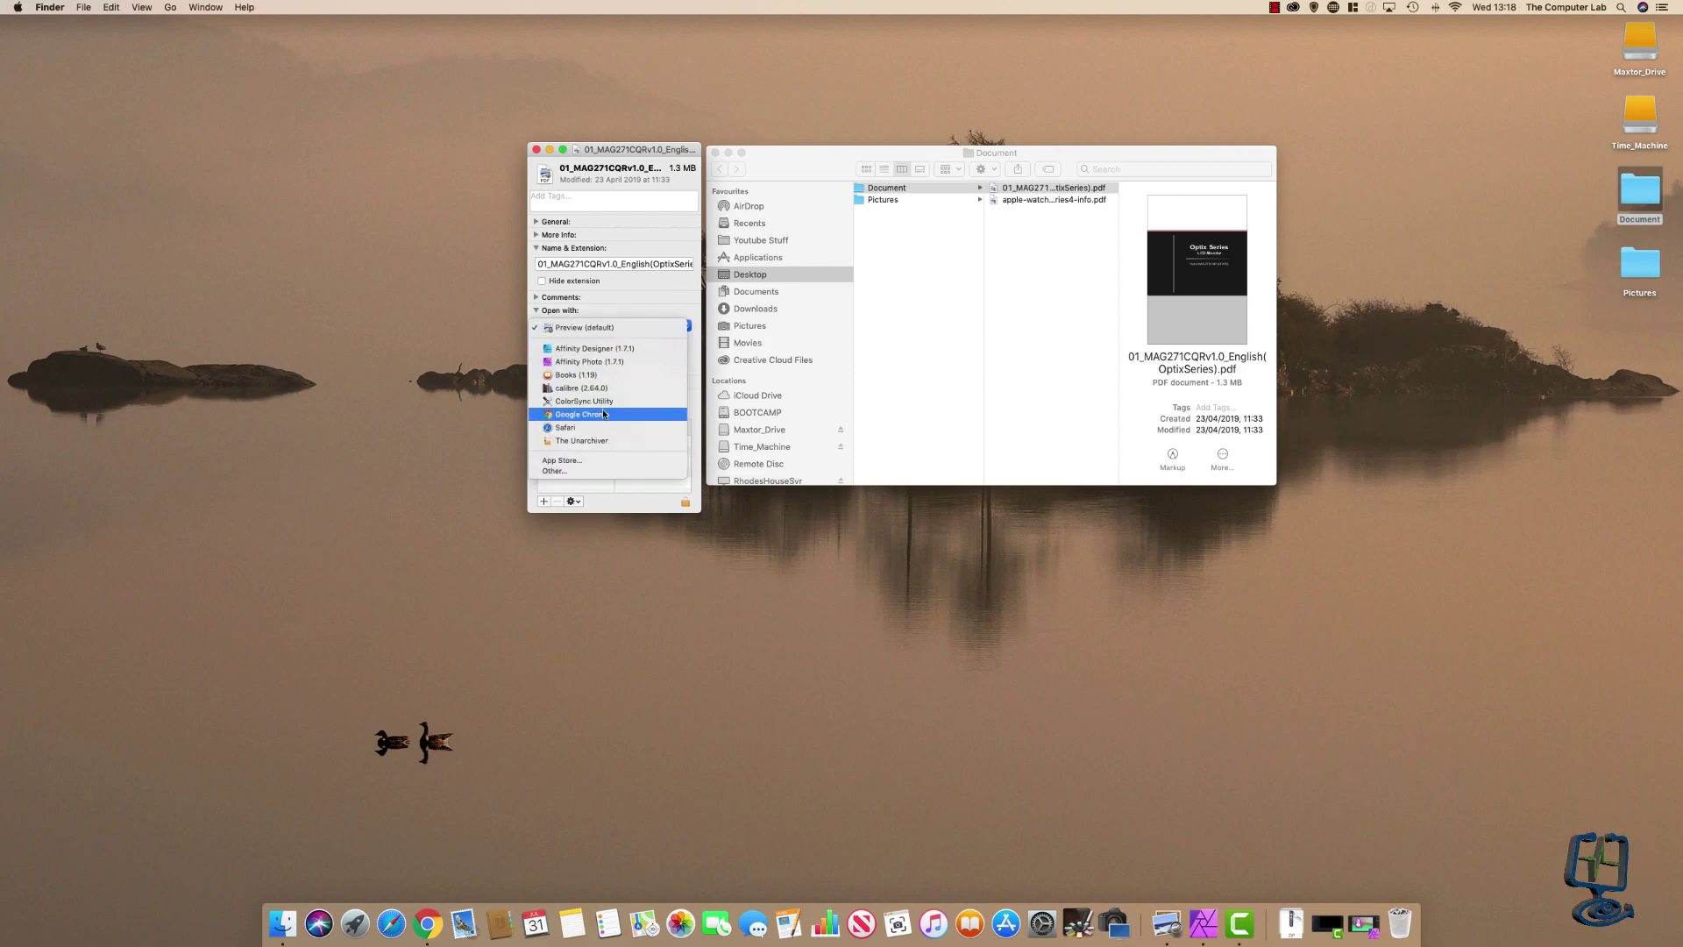
pyautogui.click(603, 414)
pyautogui.click(560, 364)
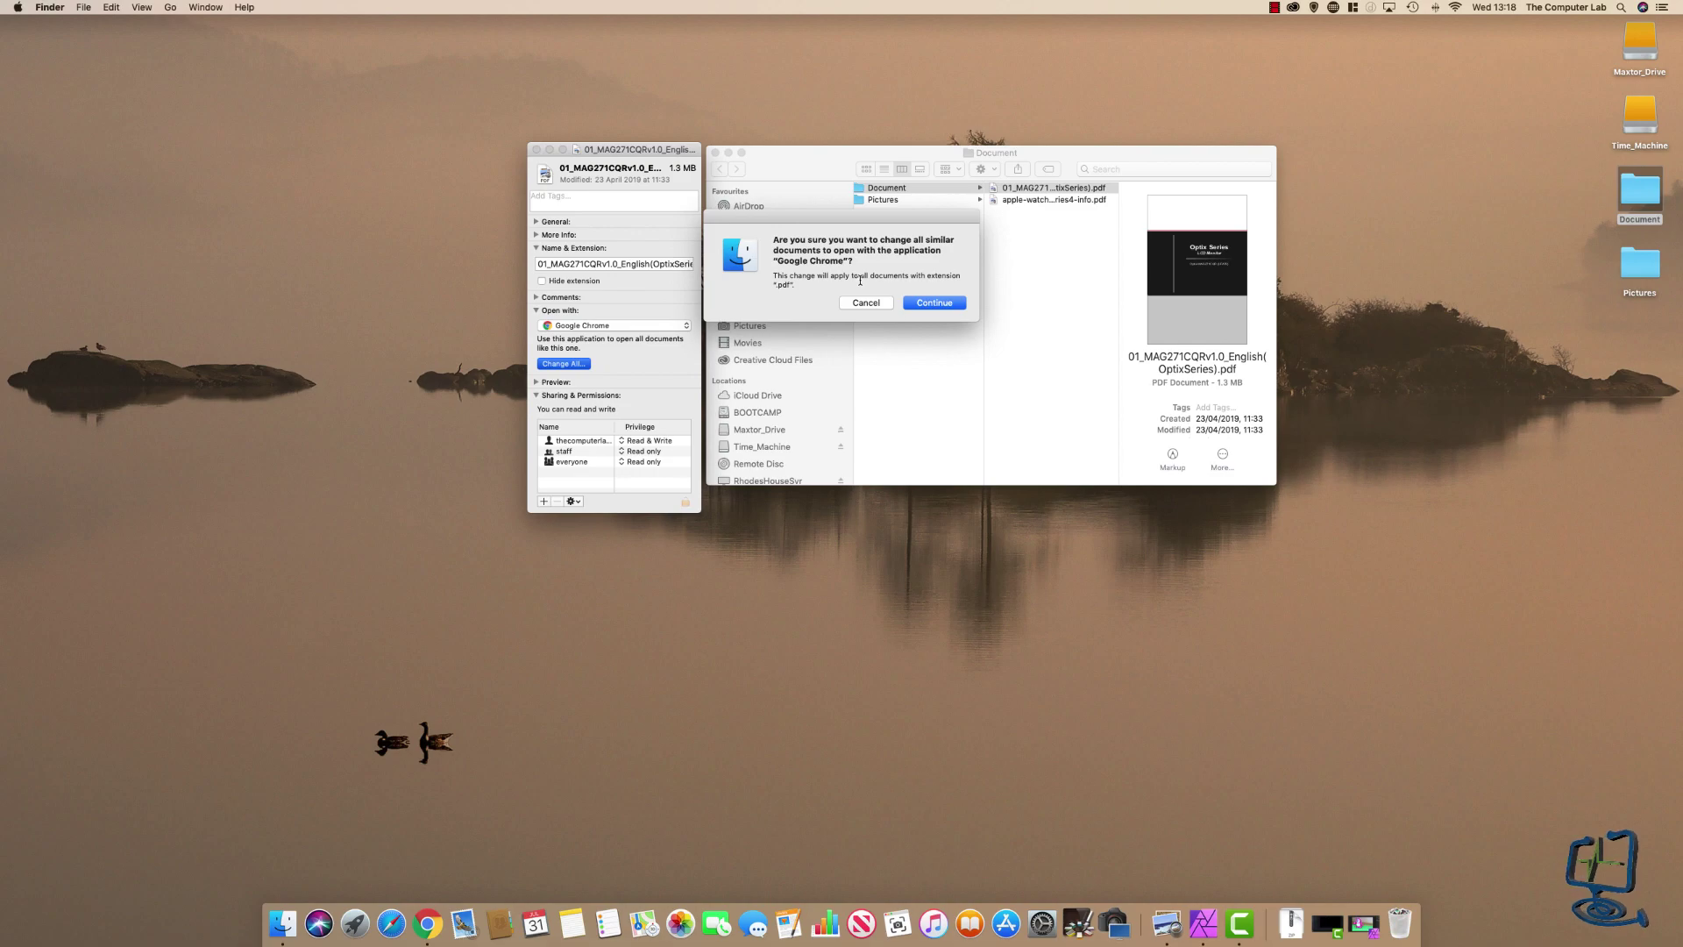
pyautogui.click(926, 303)
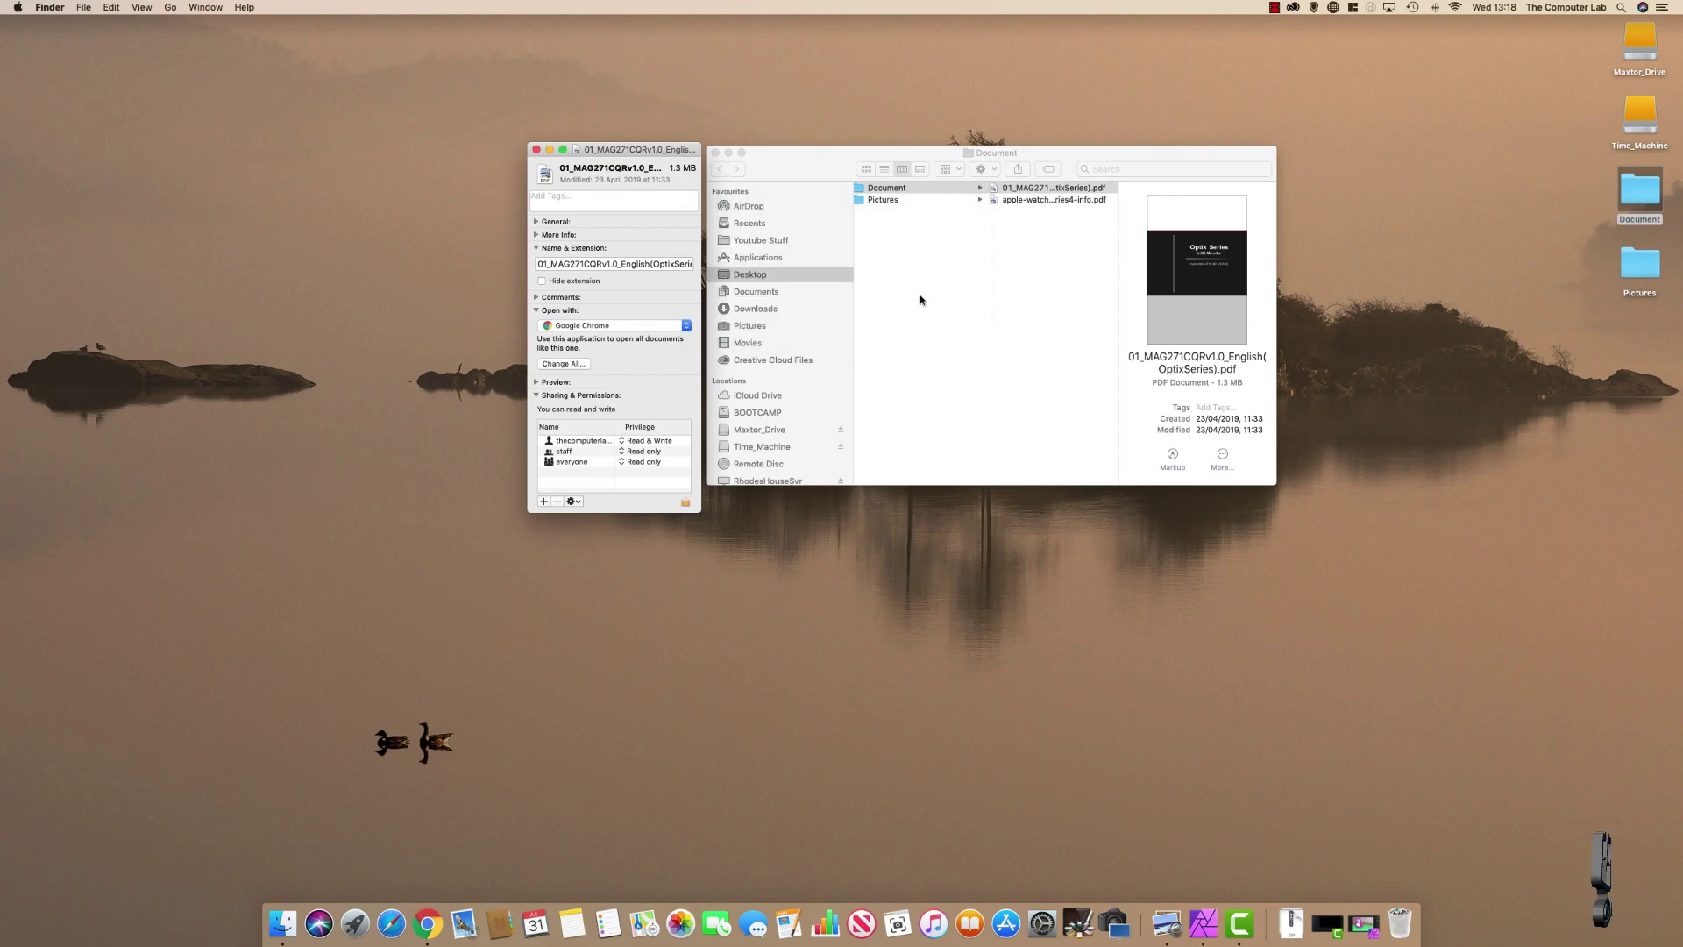
# - Open apple-watch-nike-series4-info.pdf with its default application, check which application it is, and close the open windows
pyautogui.click(1034, 200)
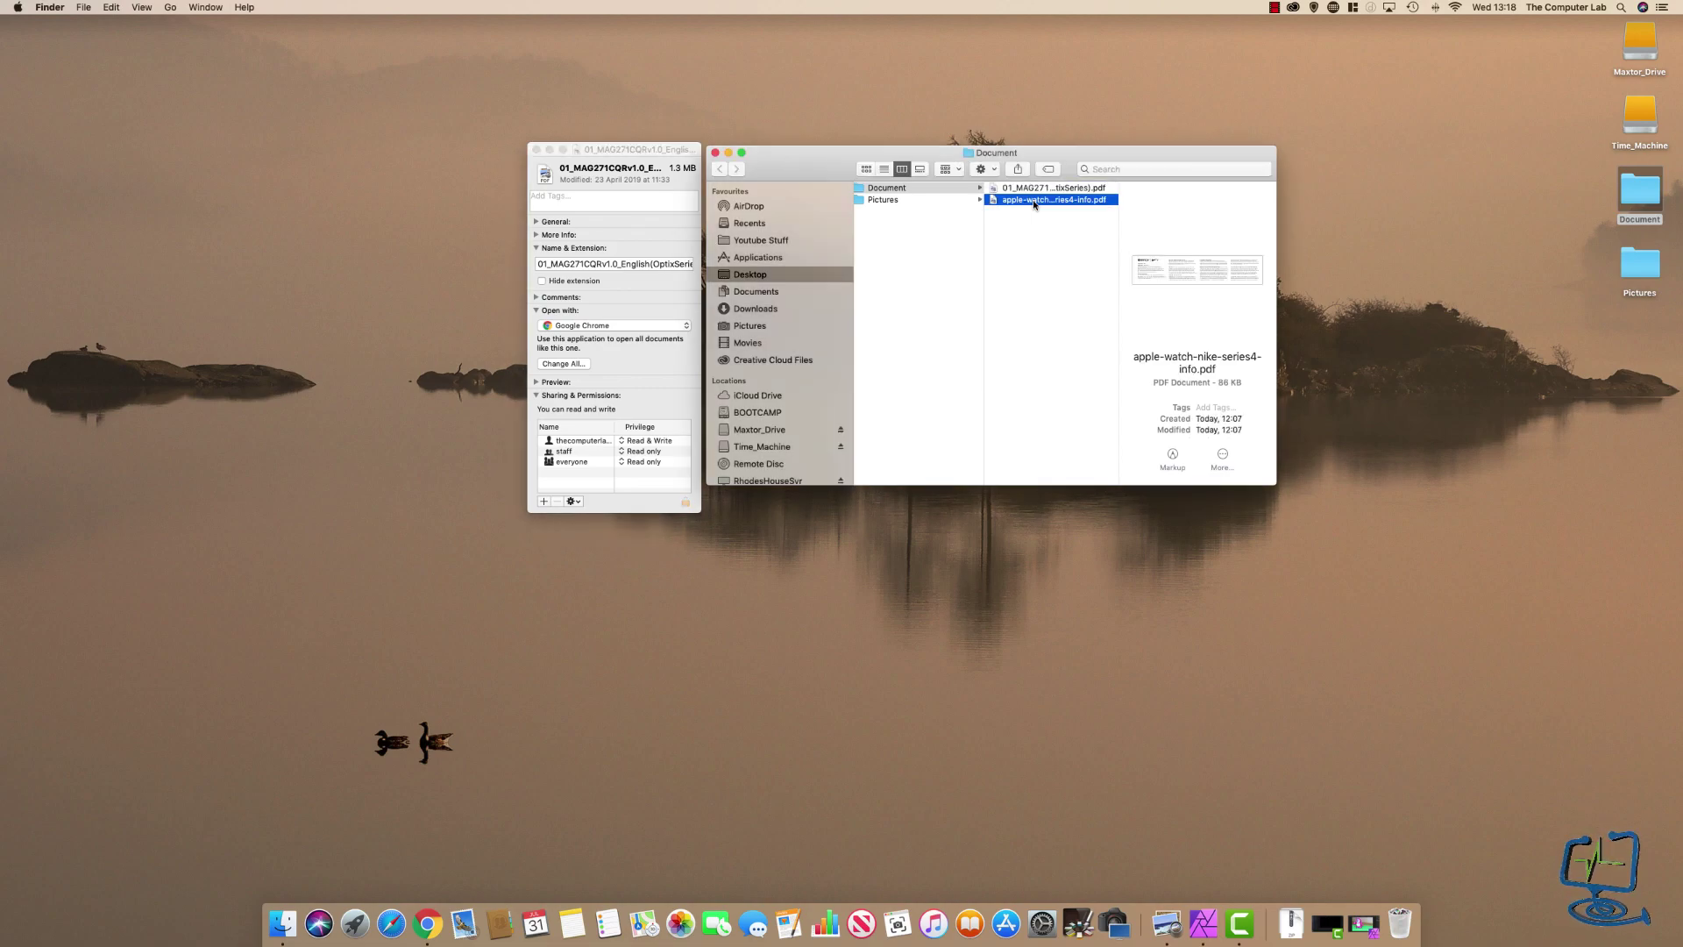
pyautogui.doubleClick(1033, 200)
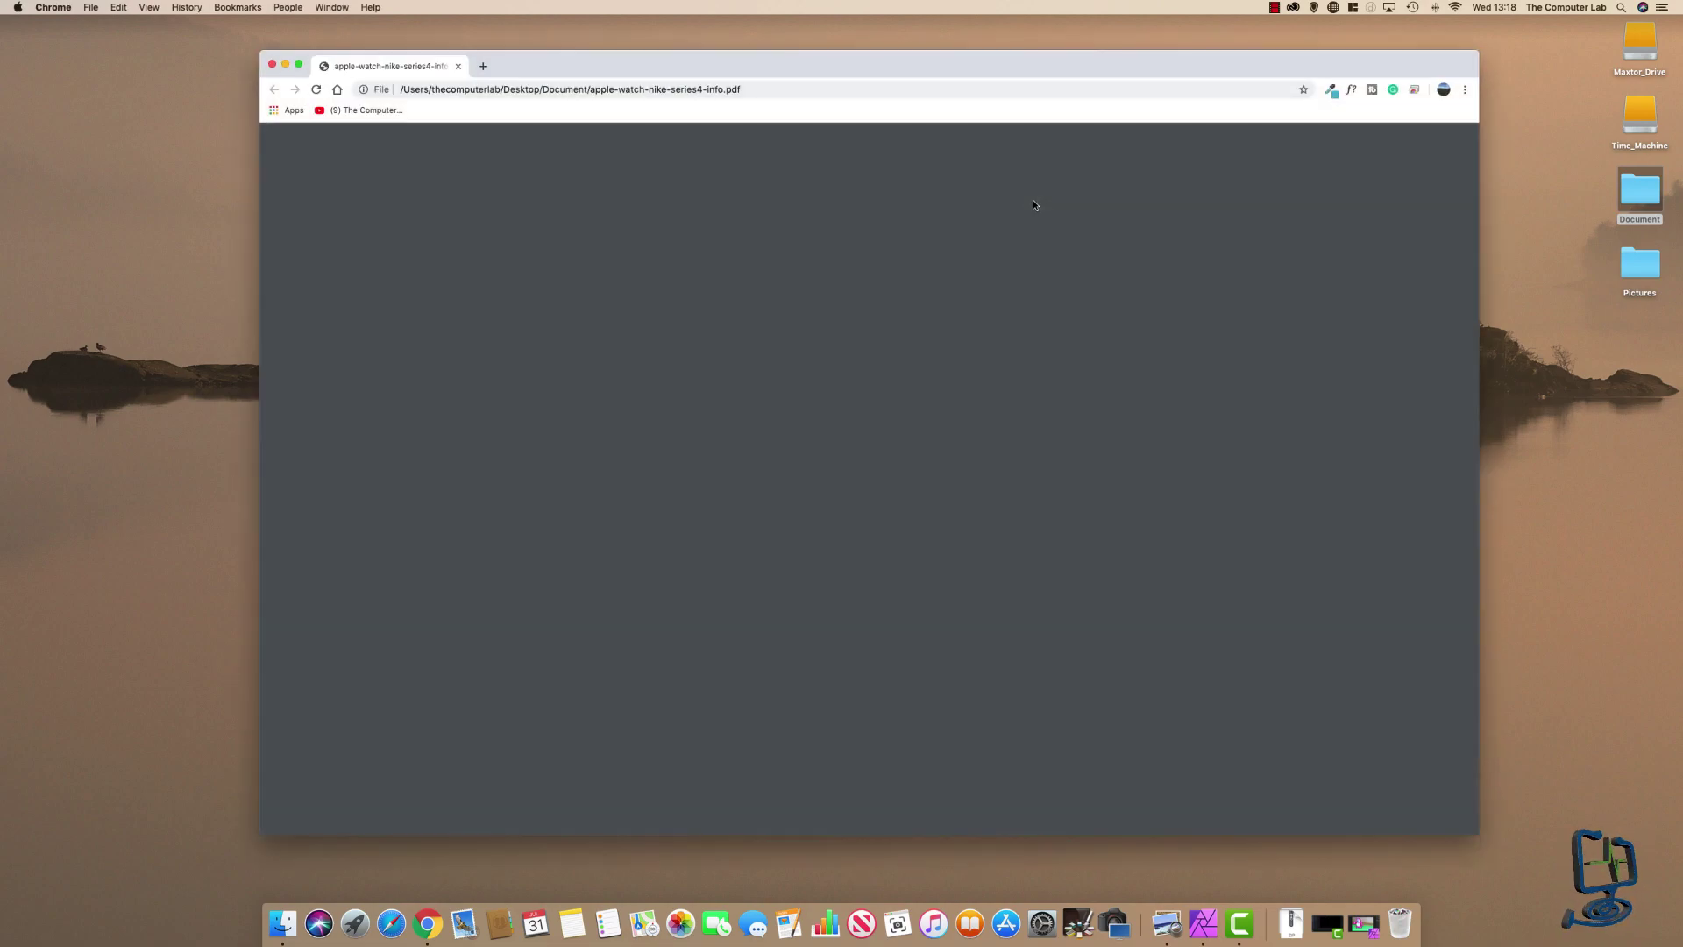
pyautogui.click(60, 10)
pyautogui.click(751, 175)
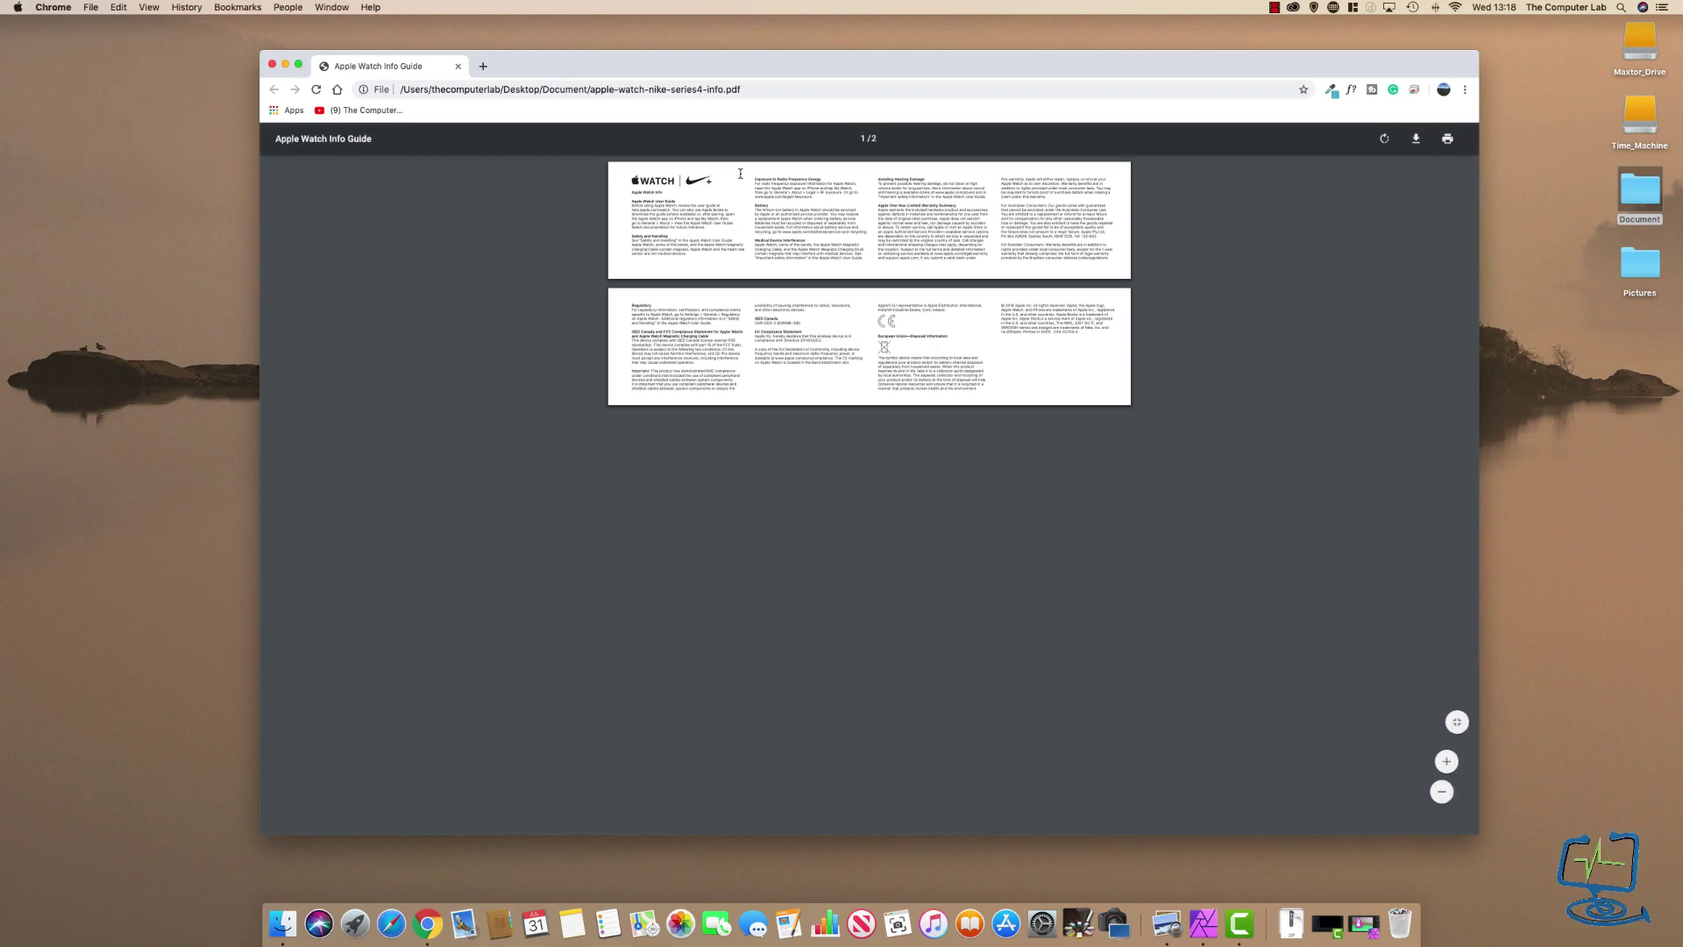
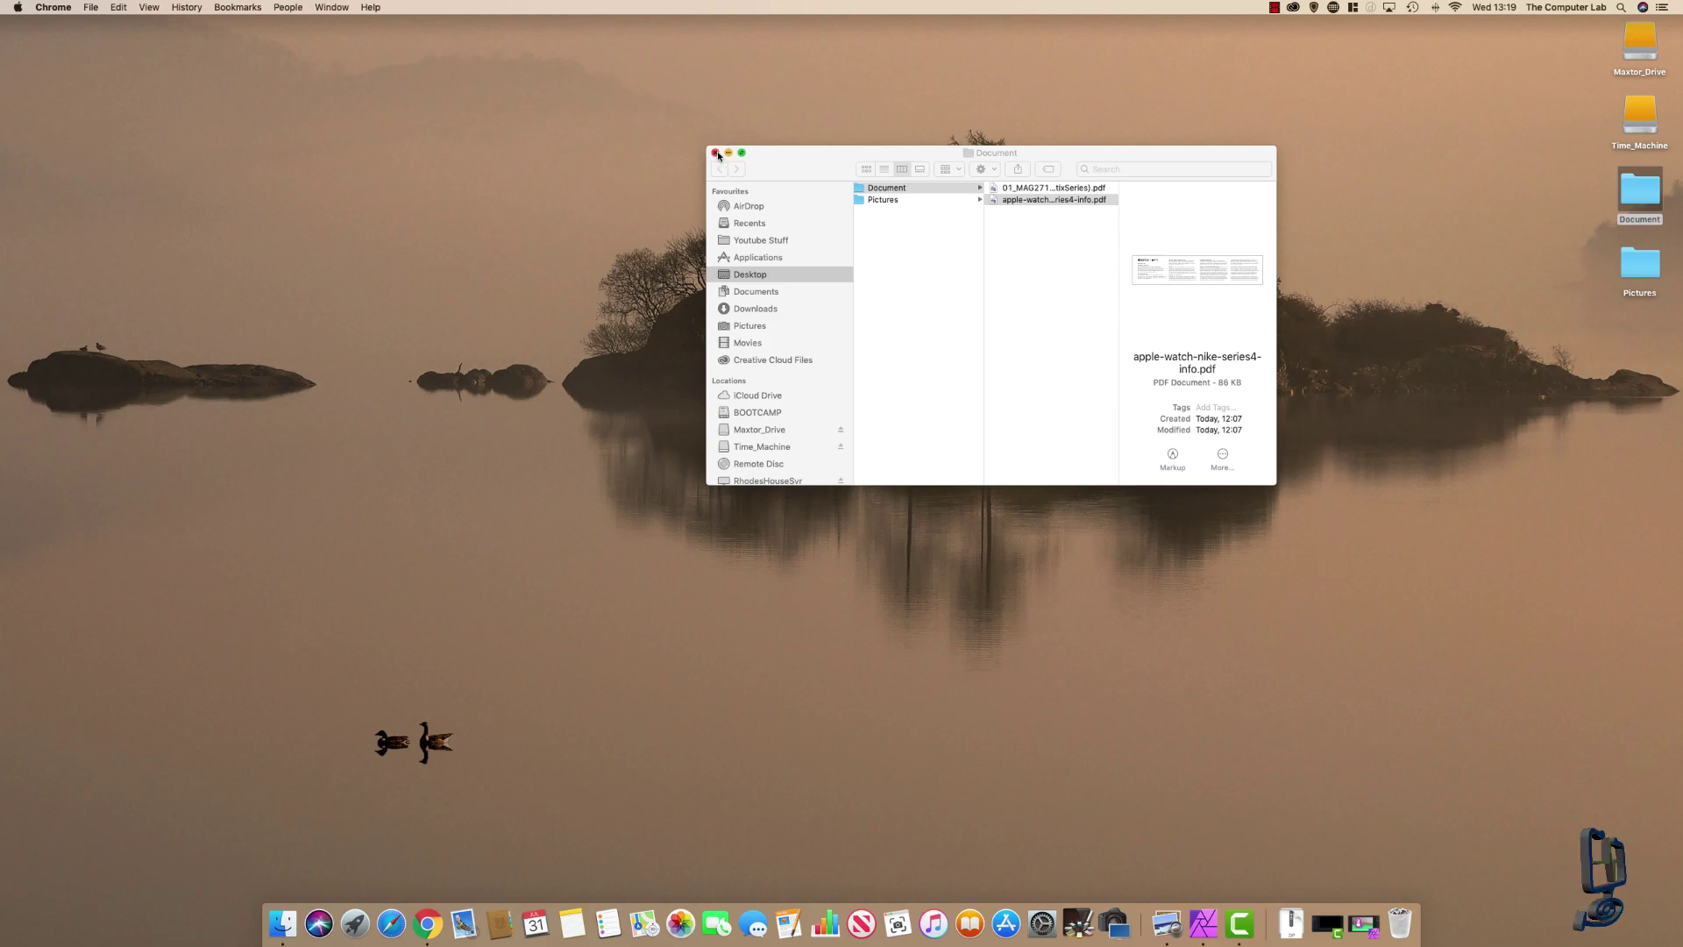
pyautogui.click(716, 154)
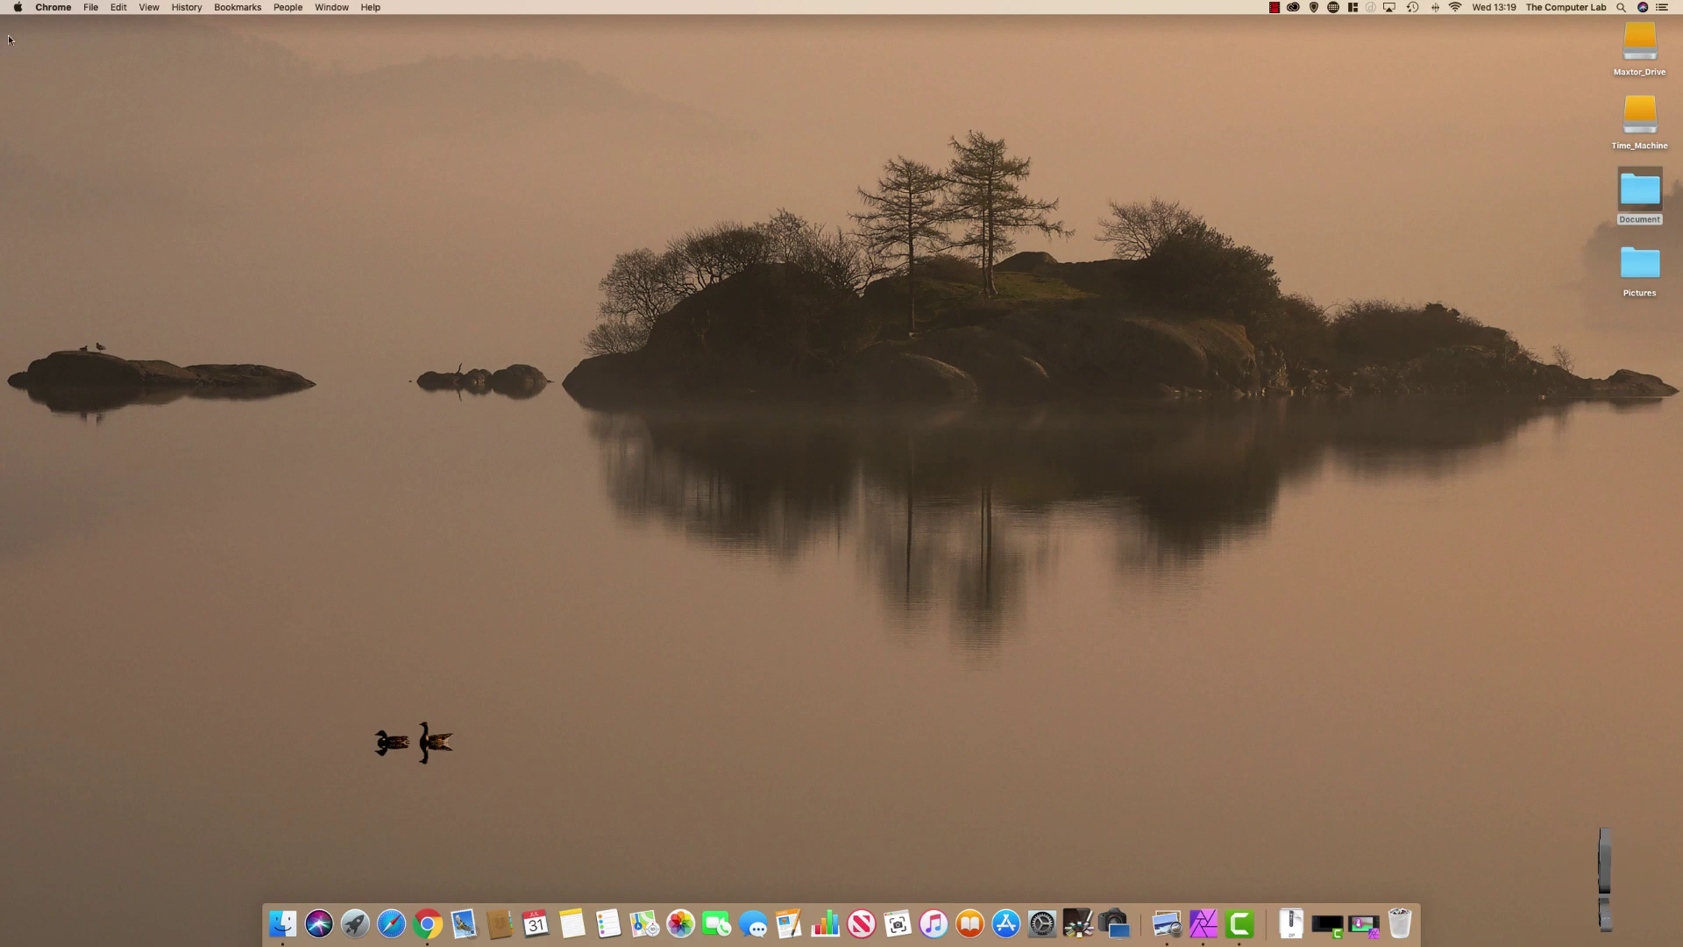
pyautogui.click(17, 9)
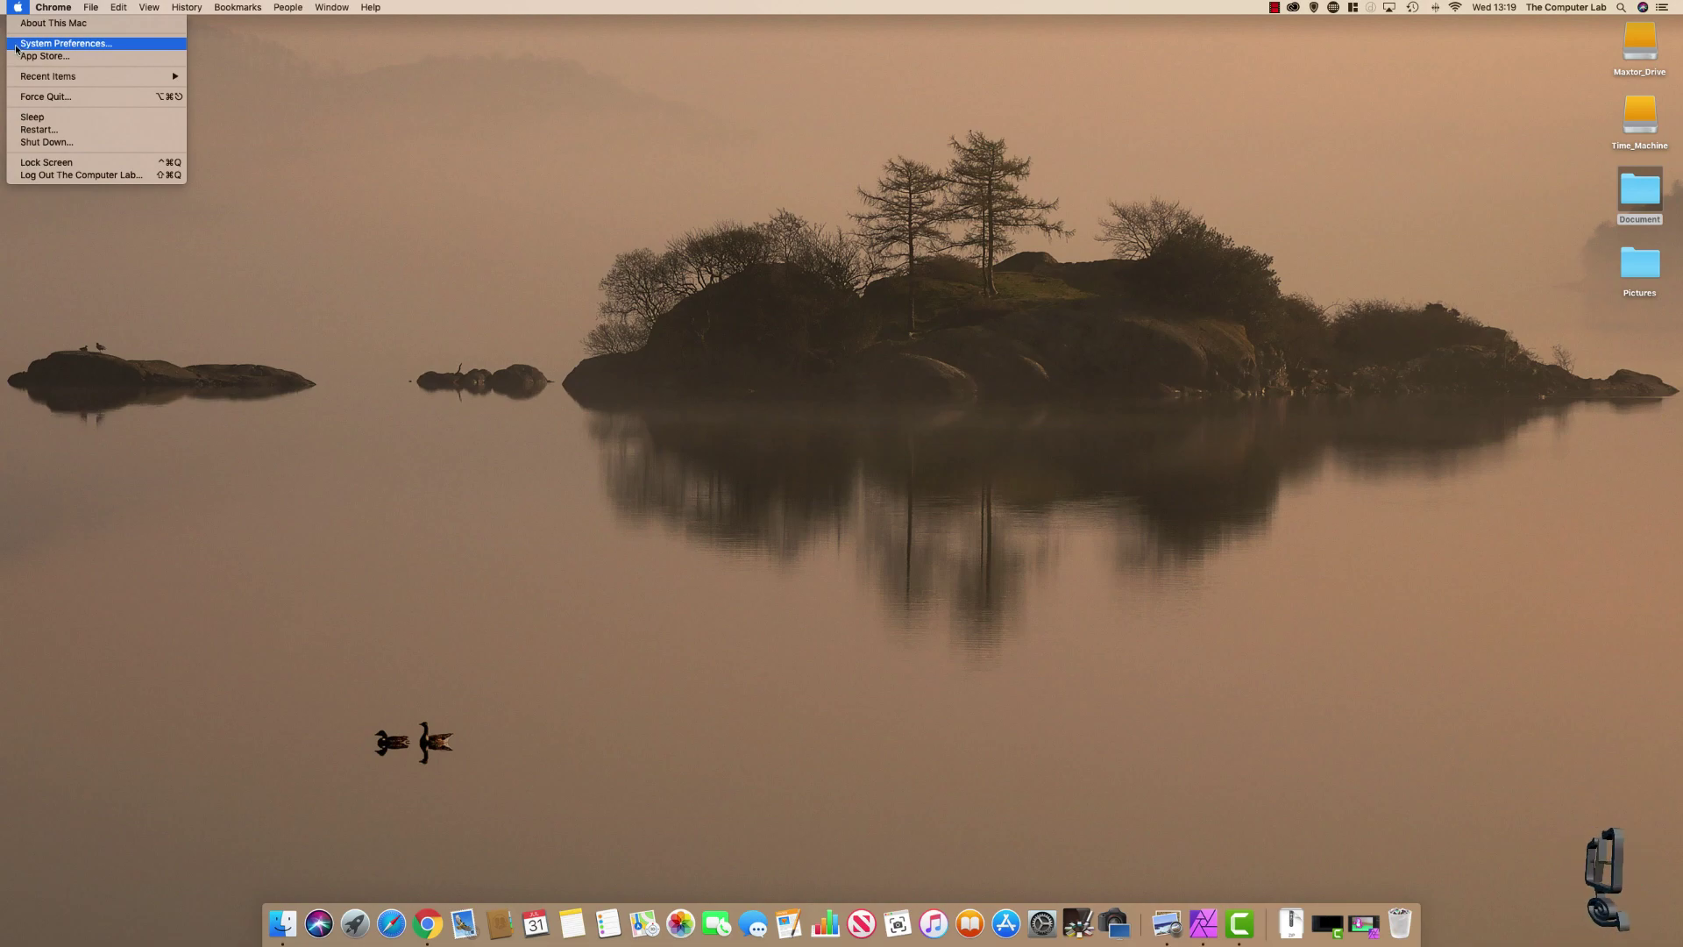
pyautogui.click(540, 320)
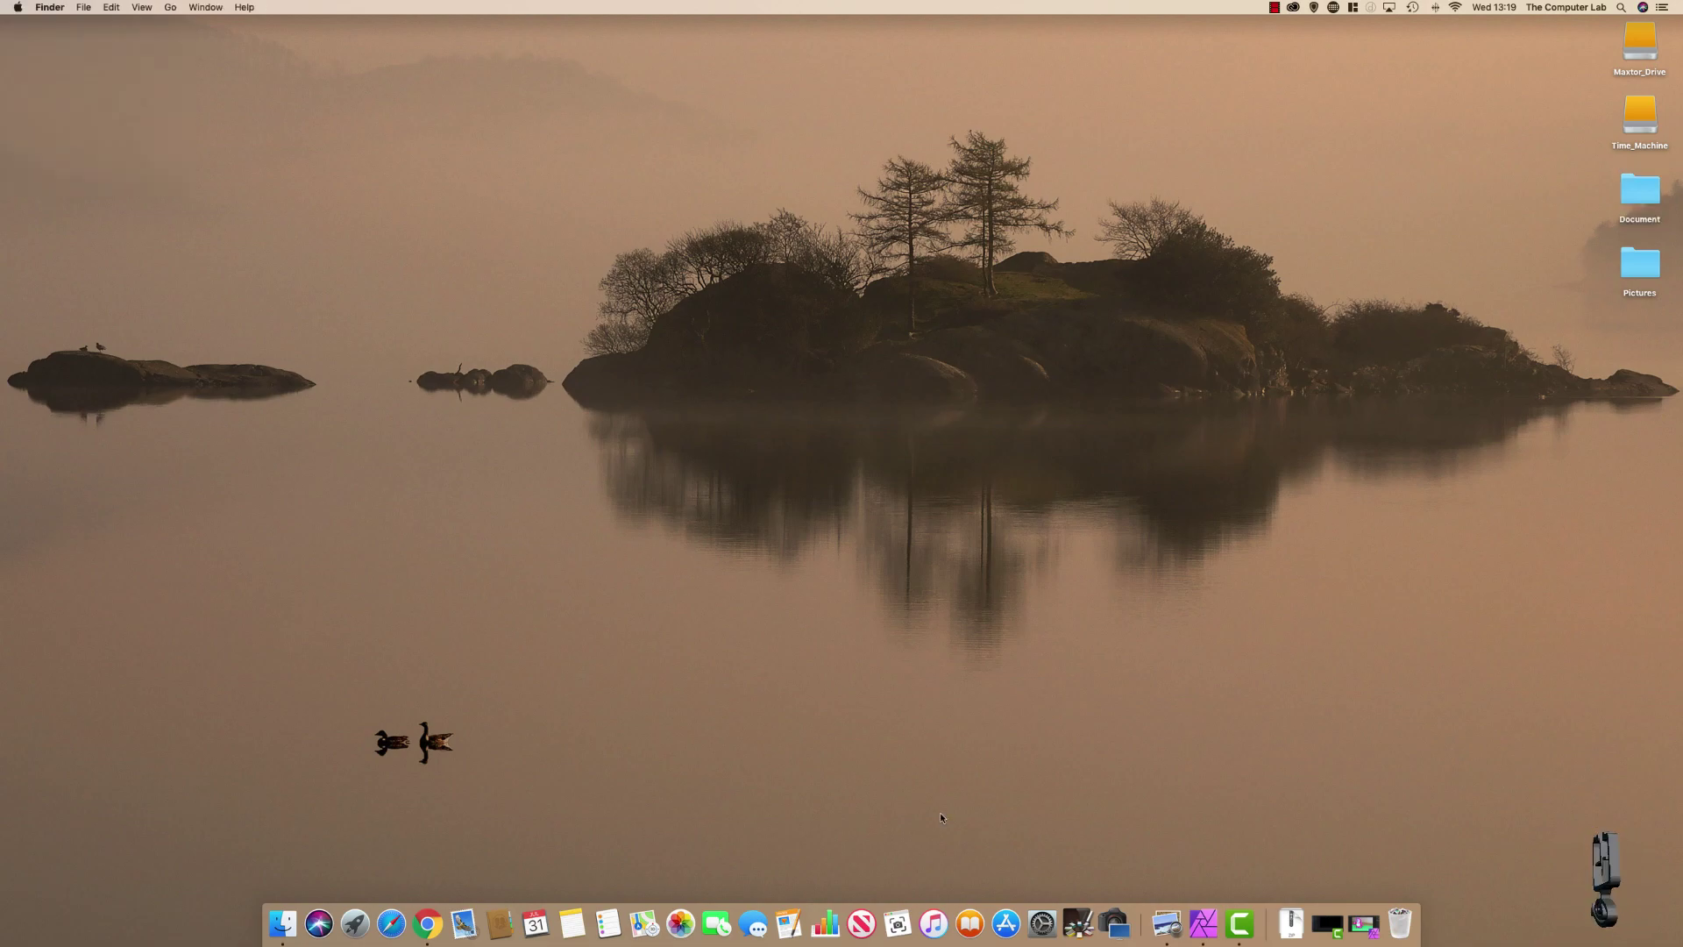
# - In the General pane of System Preferences, set the default web browser to the first application offered, and close the window
pyautogui.click(1046, 915)
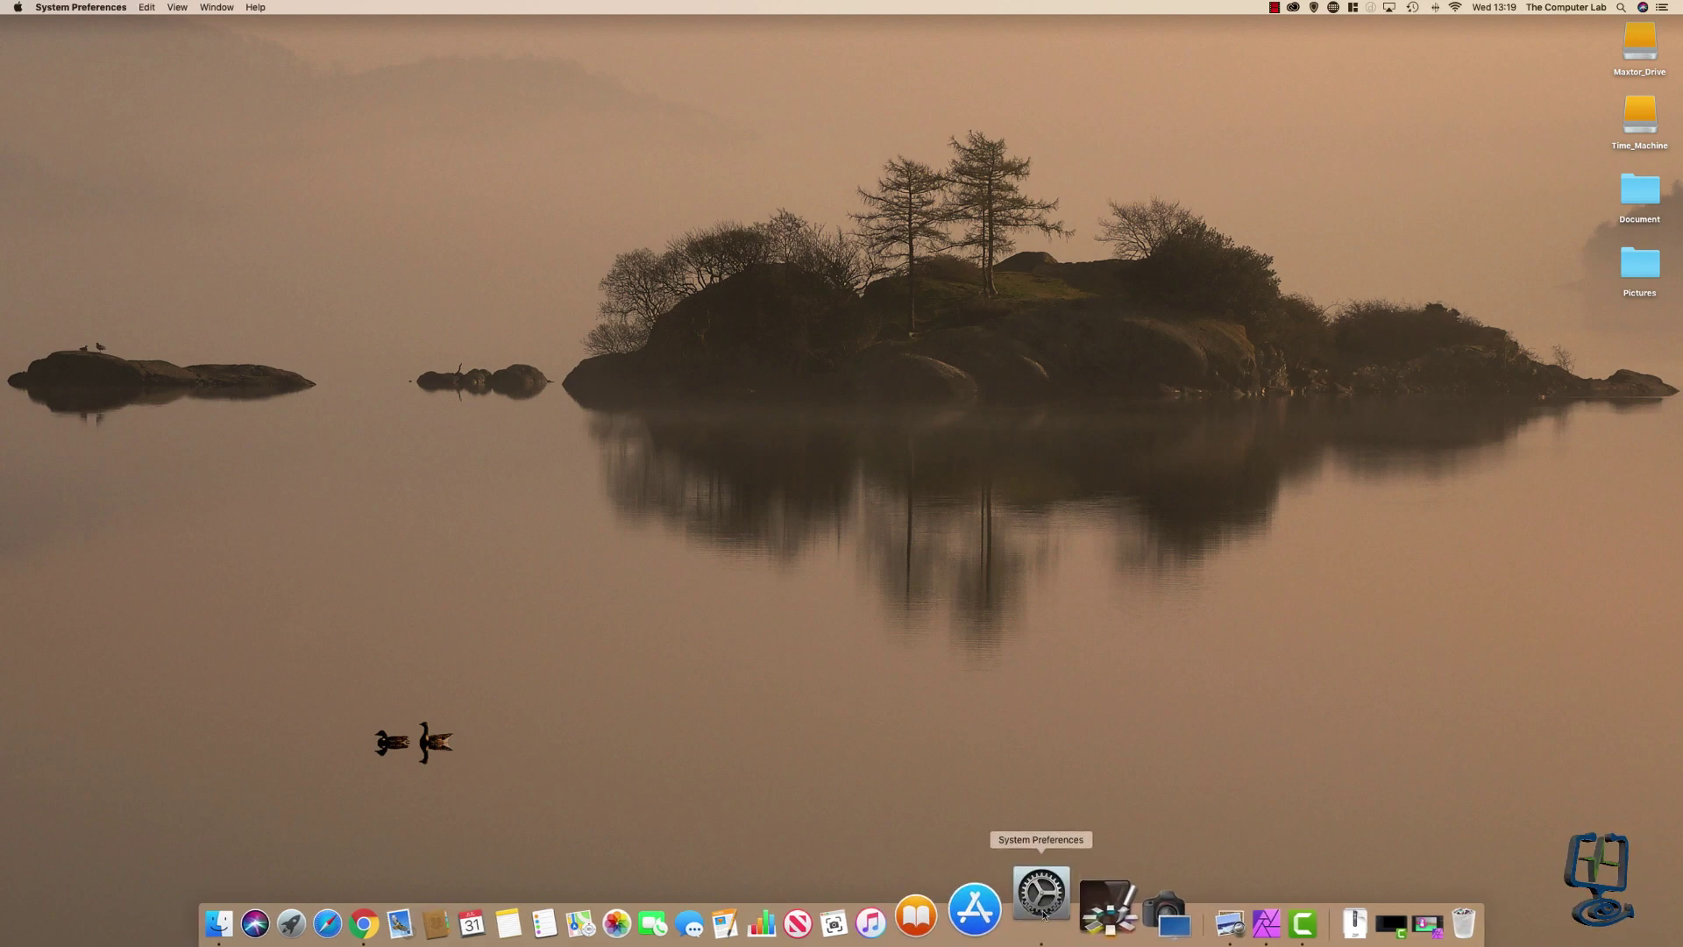
pyautogui.moveTo(1244, 243); pyautogui.dragTo(783, 227)
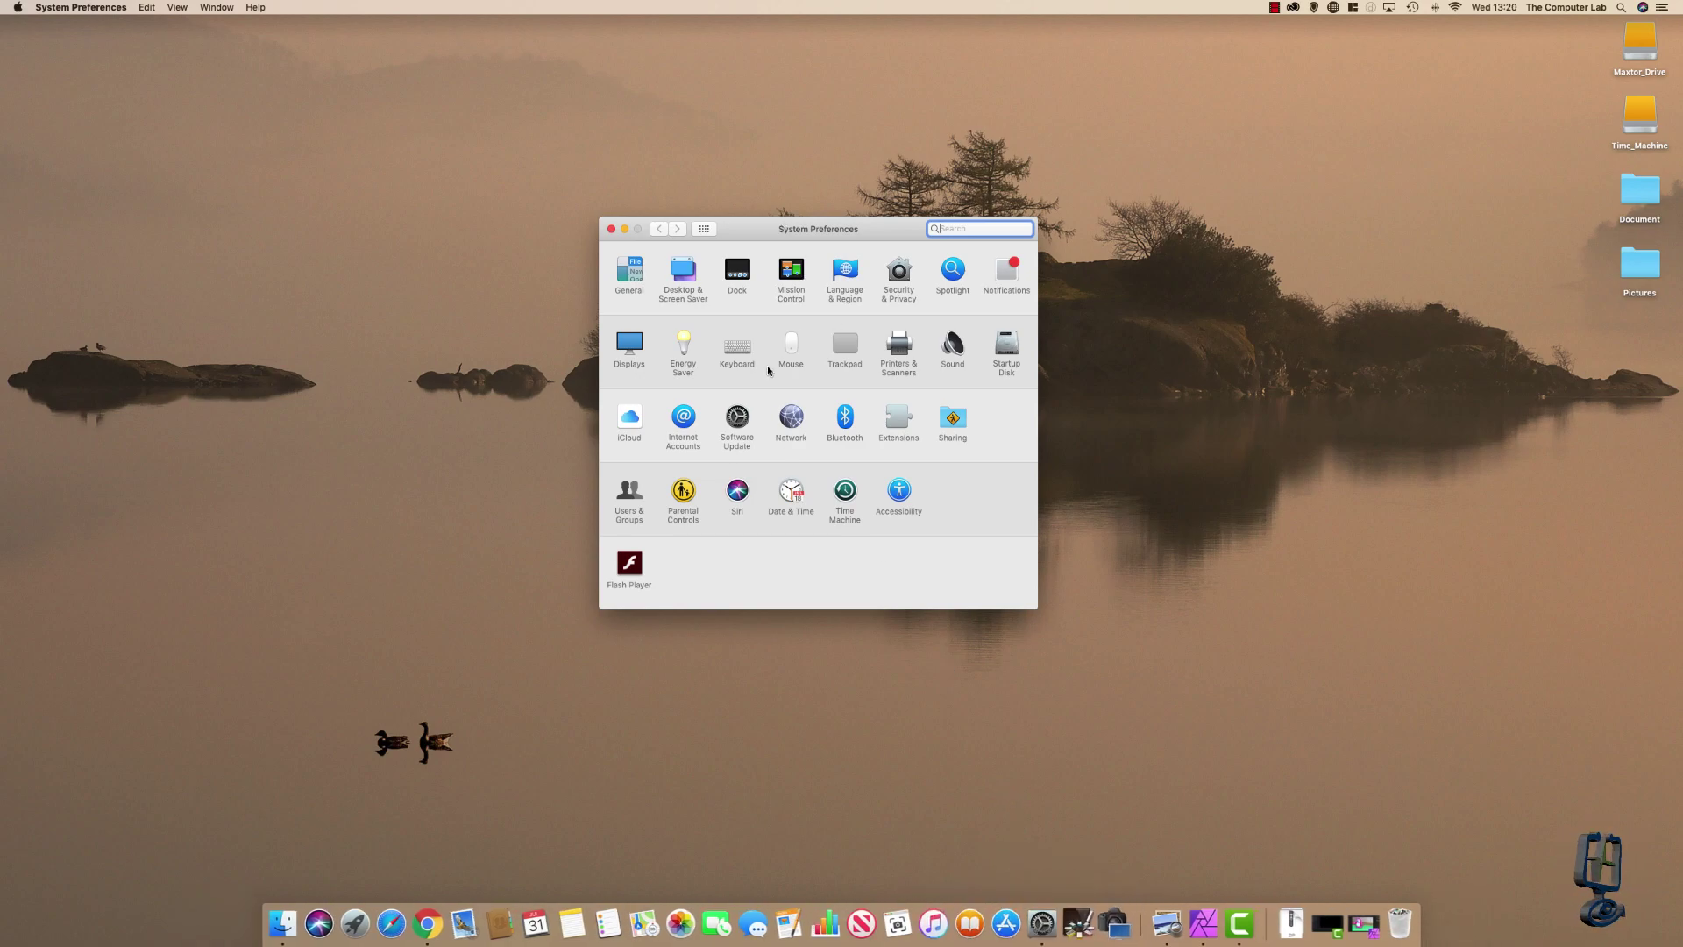
pyautogui.click(631, 275)
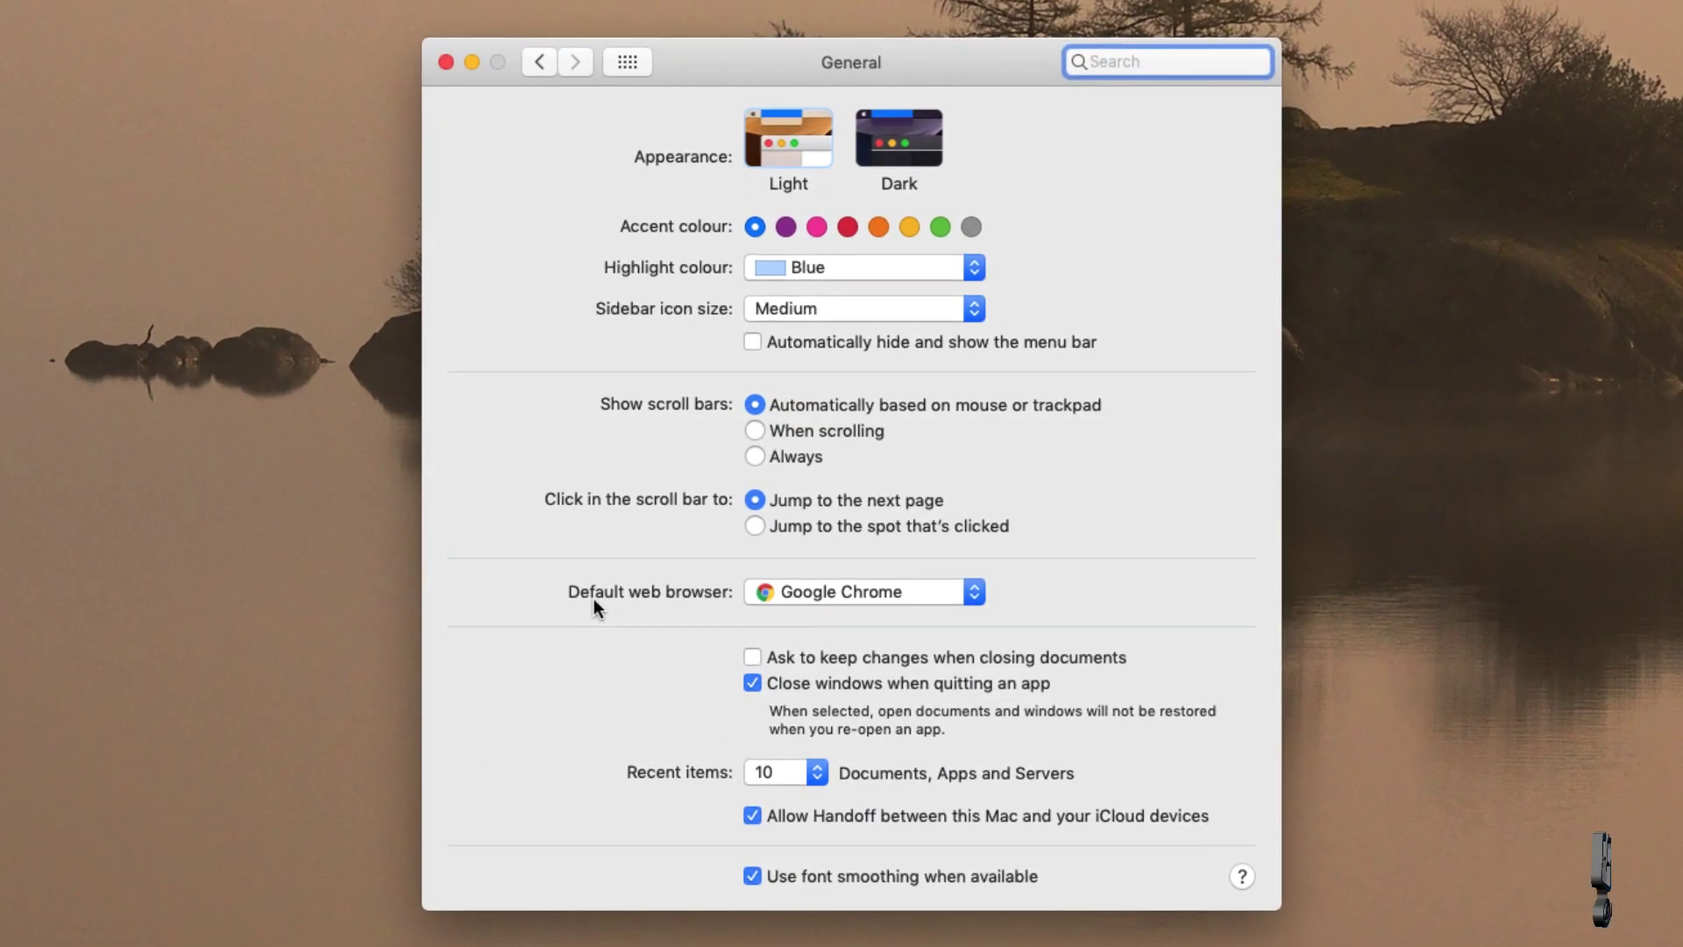
pyautogui.click(953, 593)
pyautogui.click(860, 526)
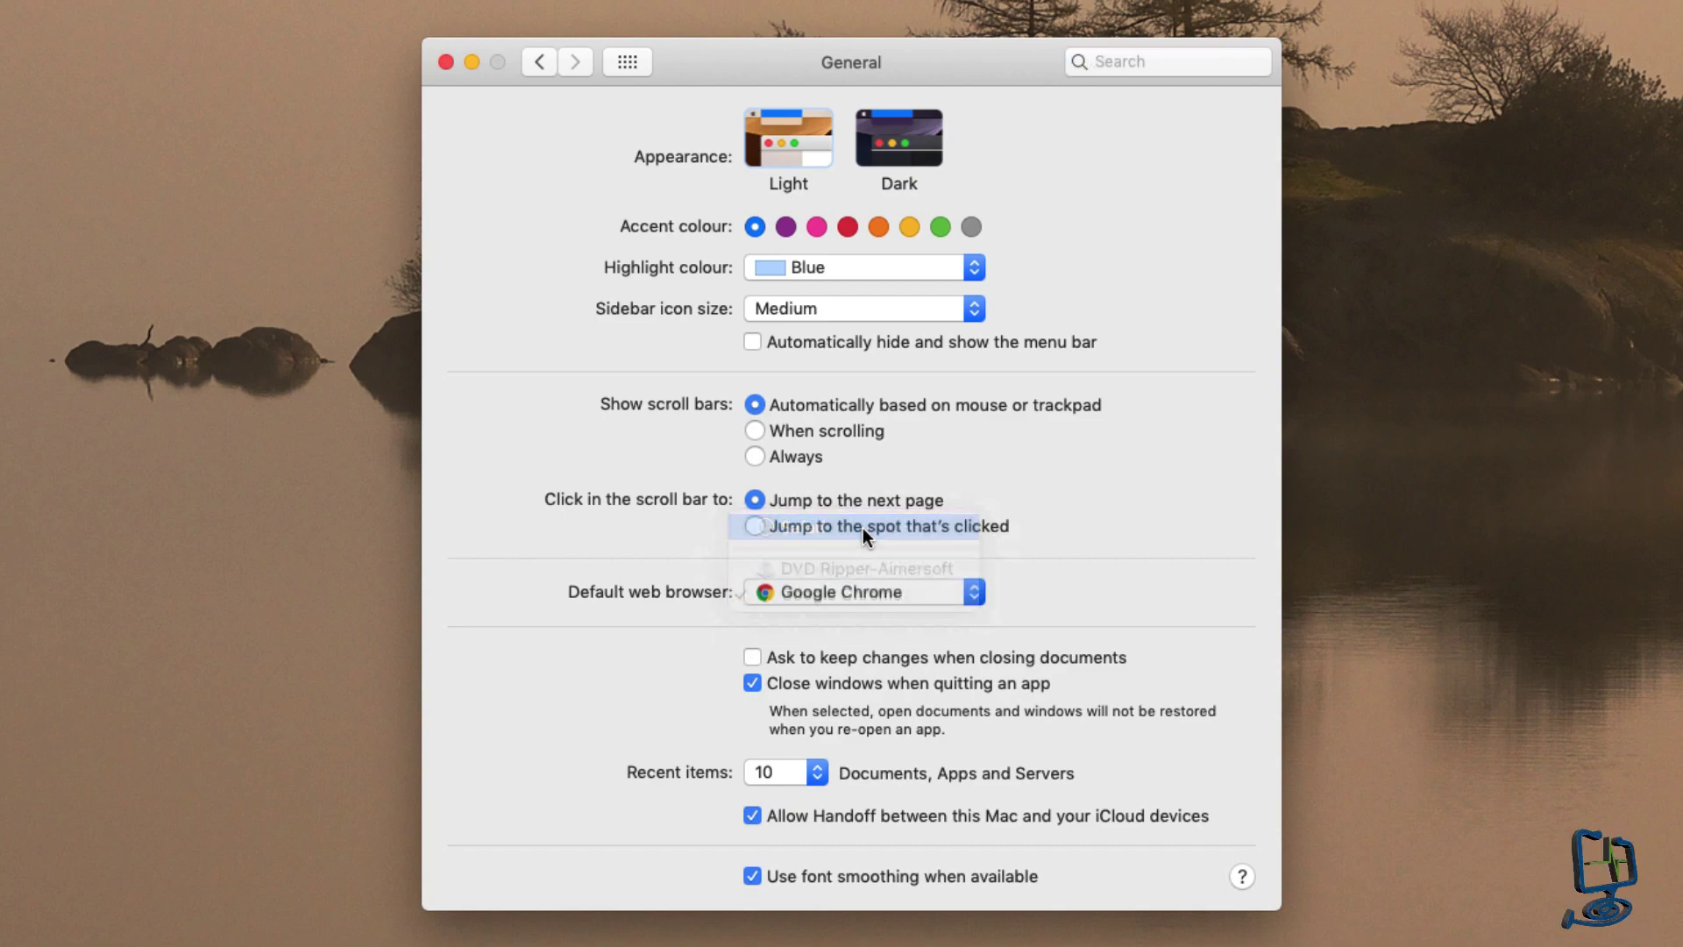
pyautogui.click(445, 62)
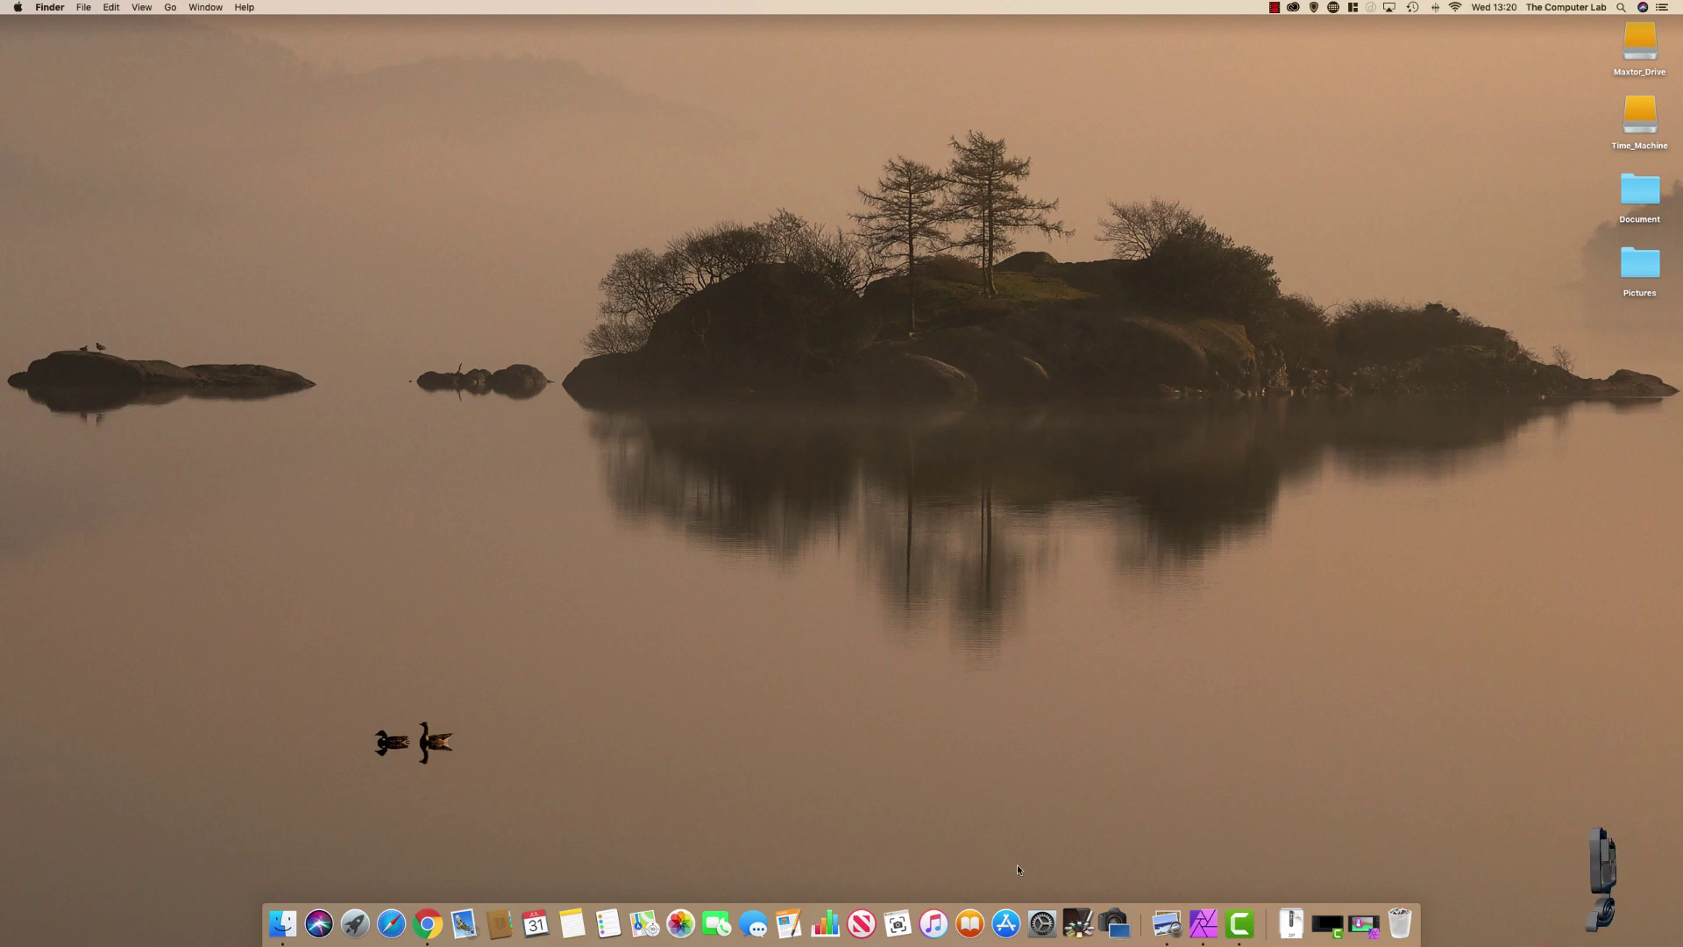
# - Return to the General system preferences, set the default web browser back to Google Chrome, and close the window
pyautogui.click(1045, 920)
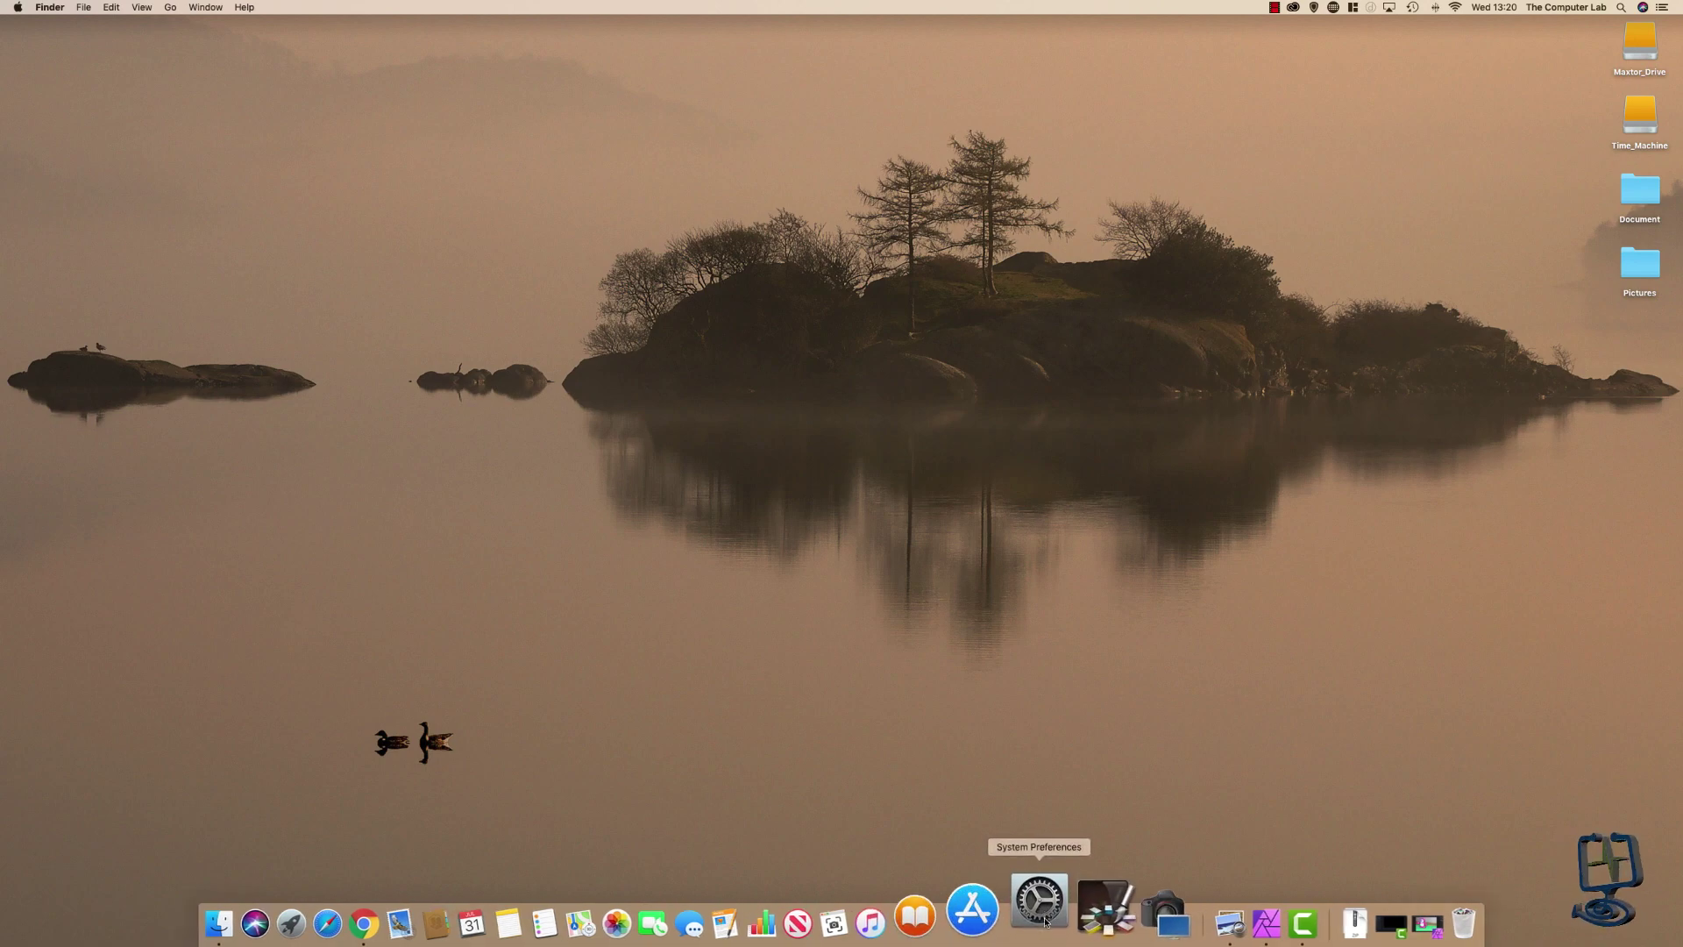
pyautogui.click(629, 273)
pyautogui.click(824, 502)
pyautogui.click(837, 536)
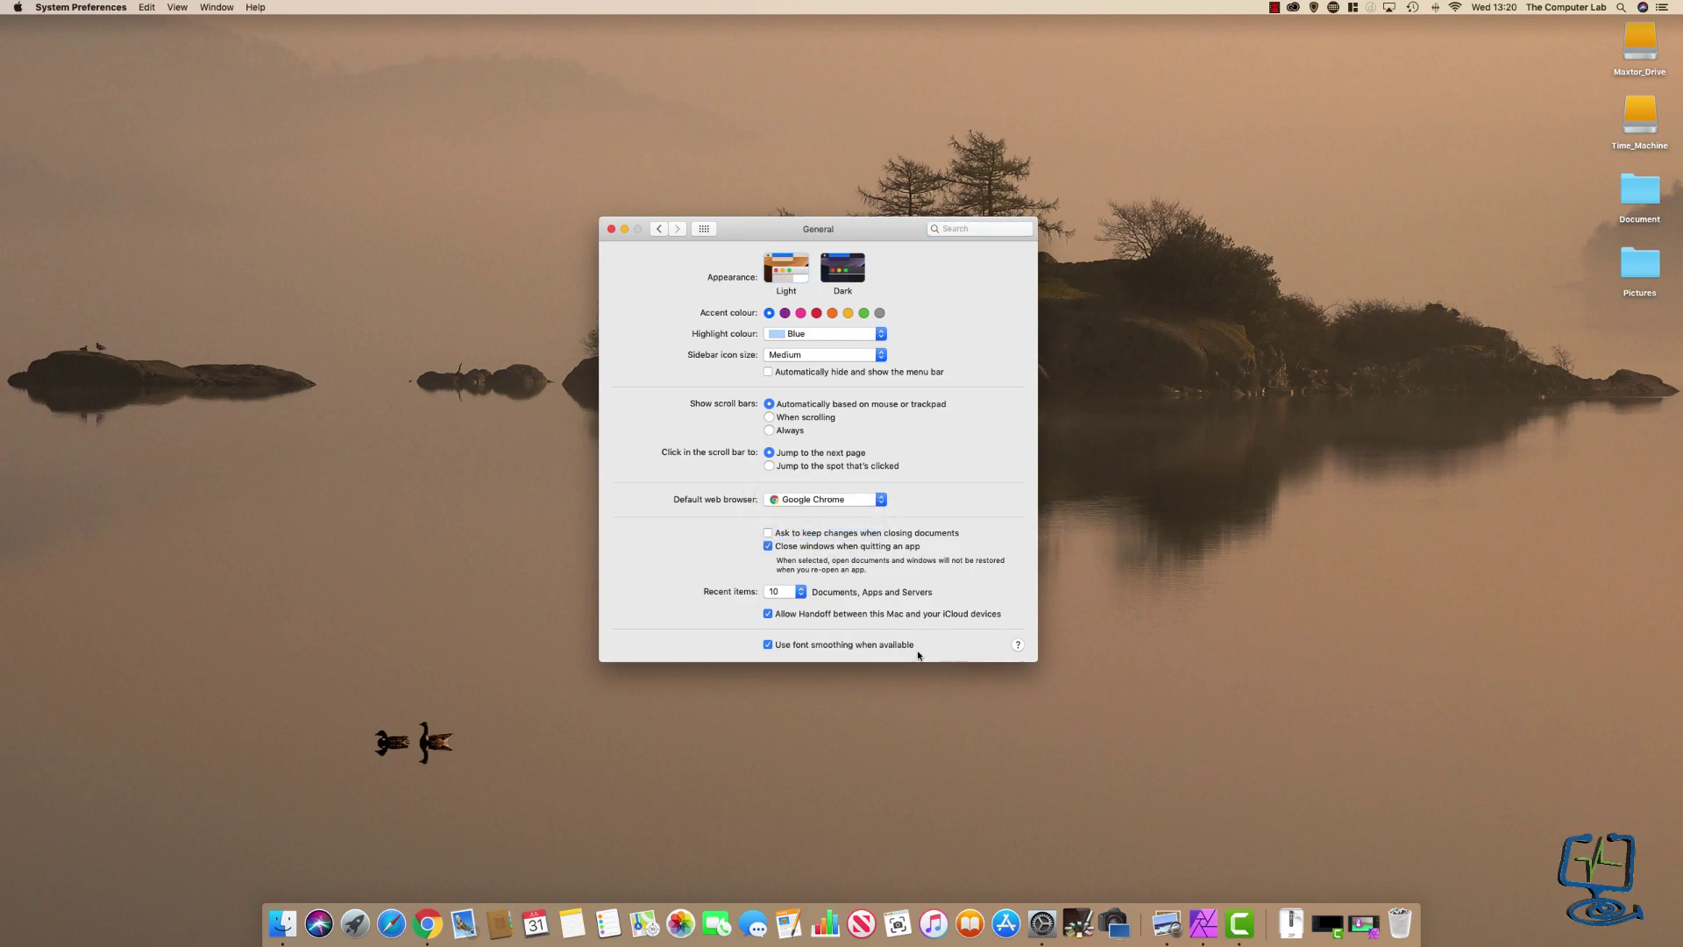
pyautogui.click(611, 229)
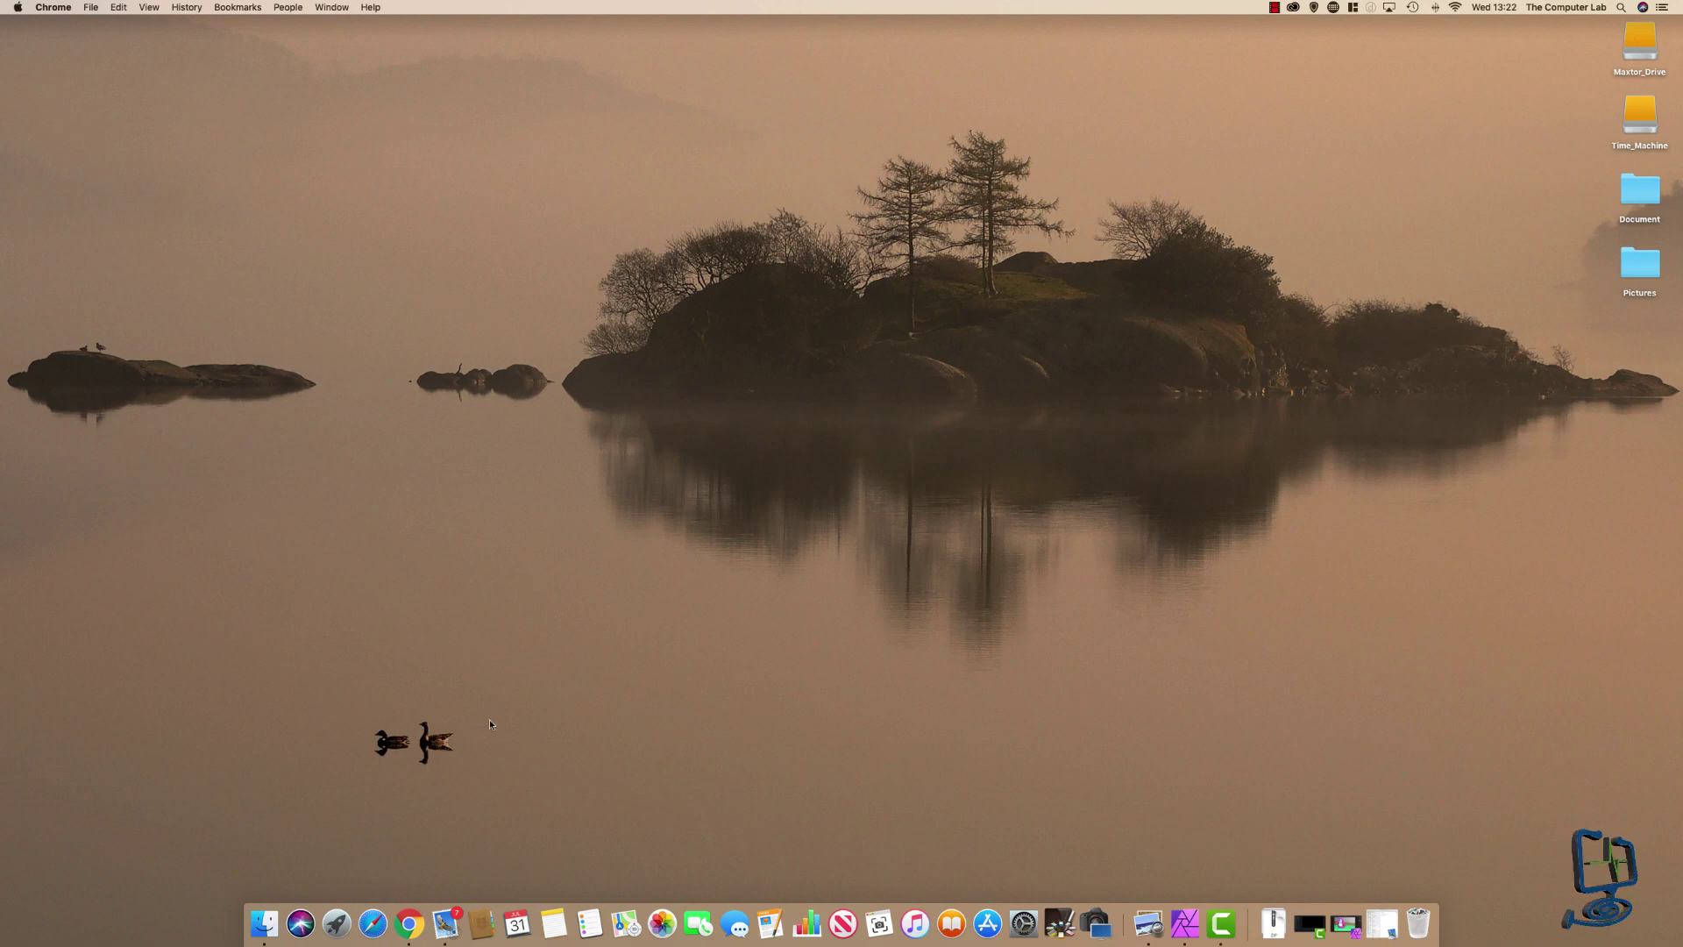
# - Switch to Mail, show its General preferences, and place the preferences window beside the inbox window
pyautogui.click(448, 917)
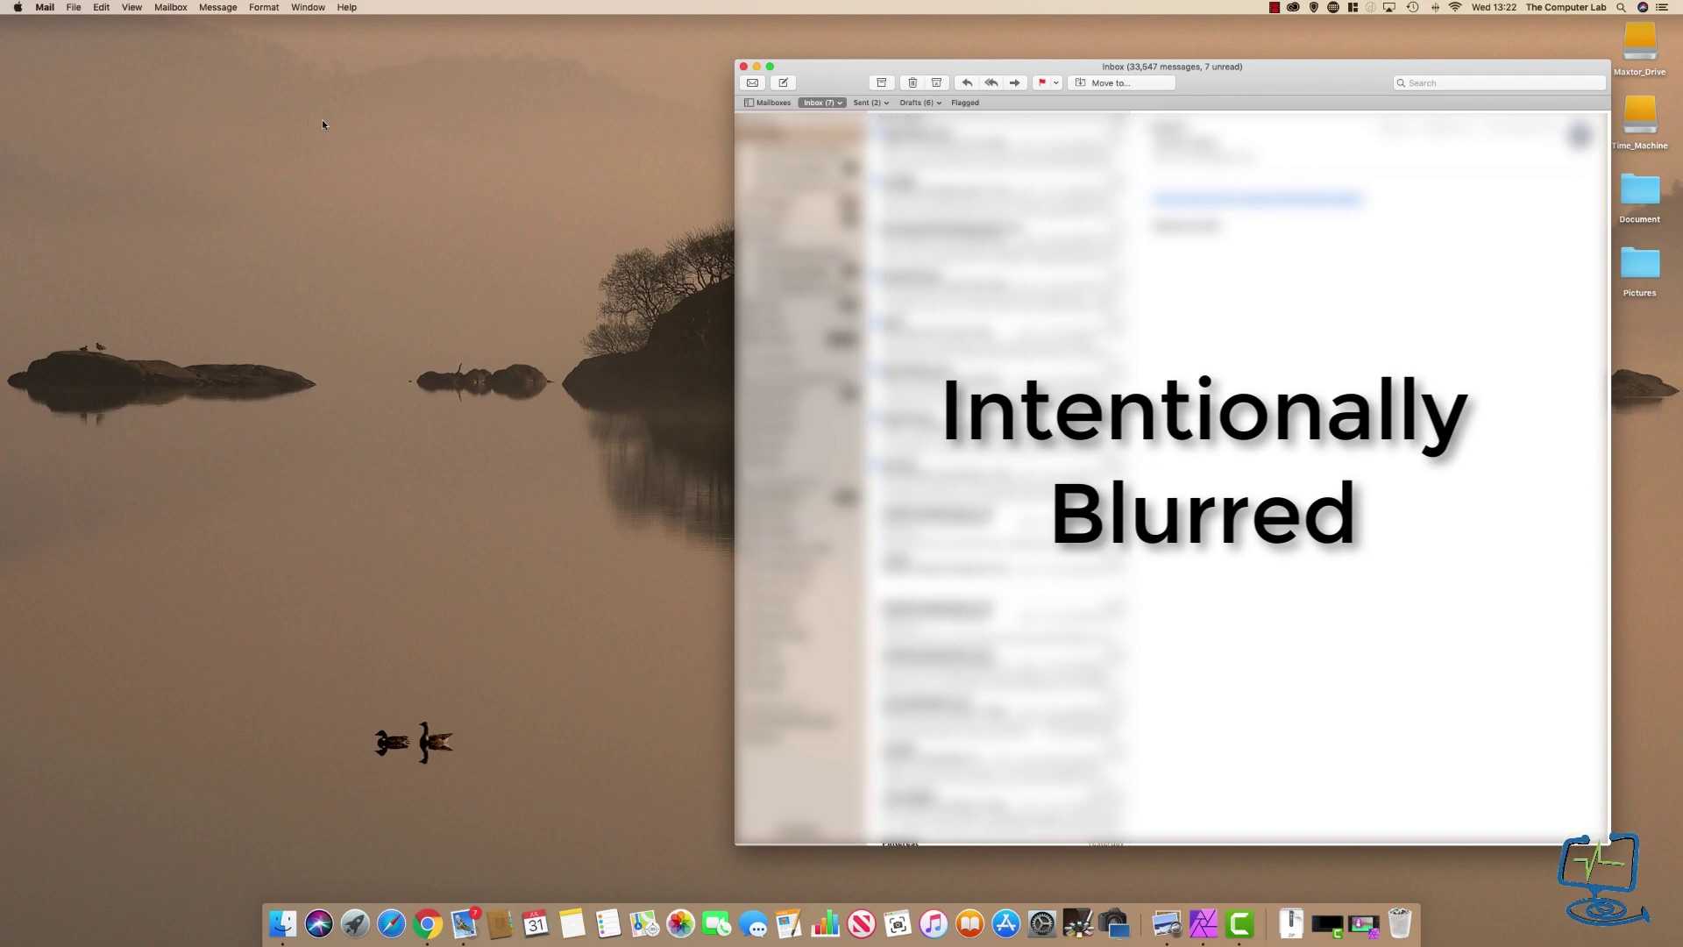
pyautogui.click(45, 8)
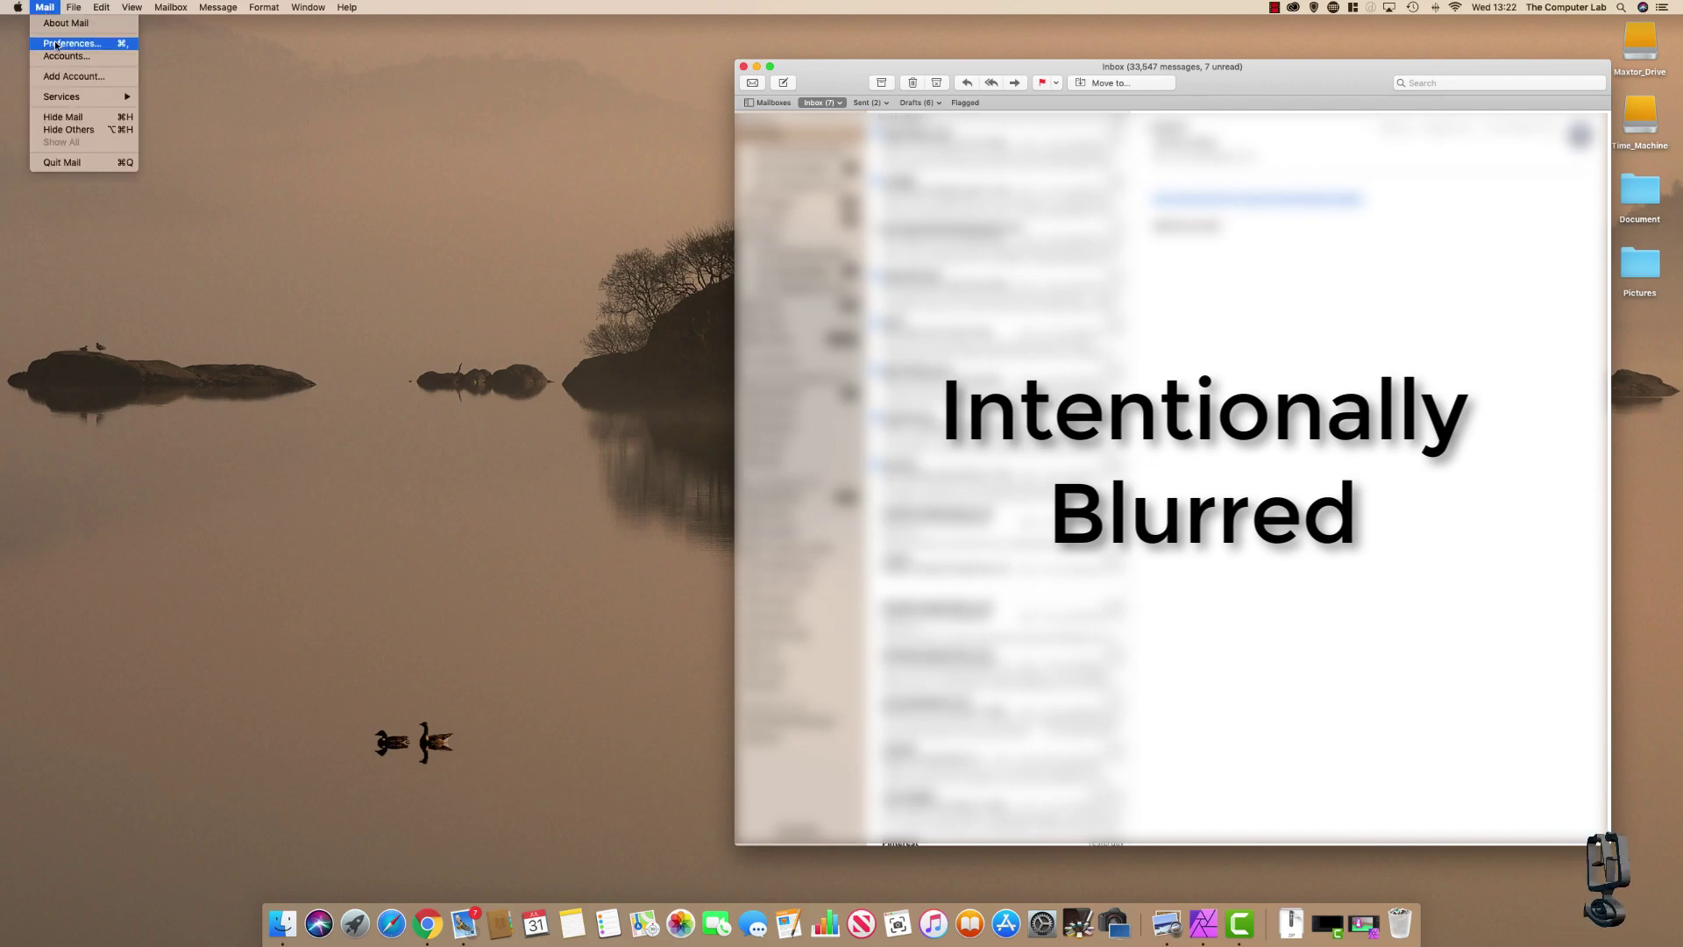
pyautogui.click(56, 44)
pyautogui.moveTo(863, 325); pyautogui.dragTo(477, 217)
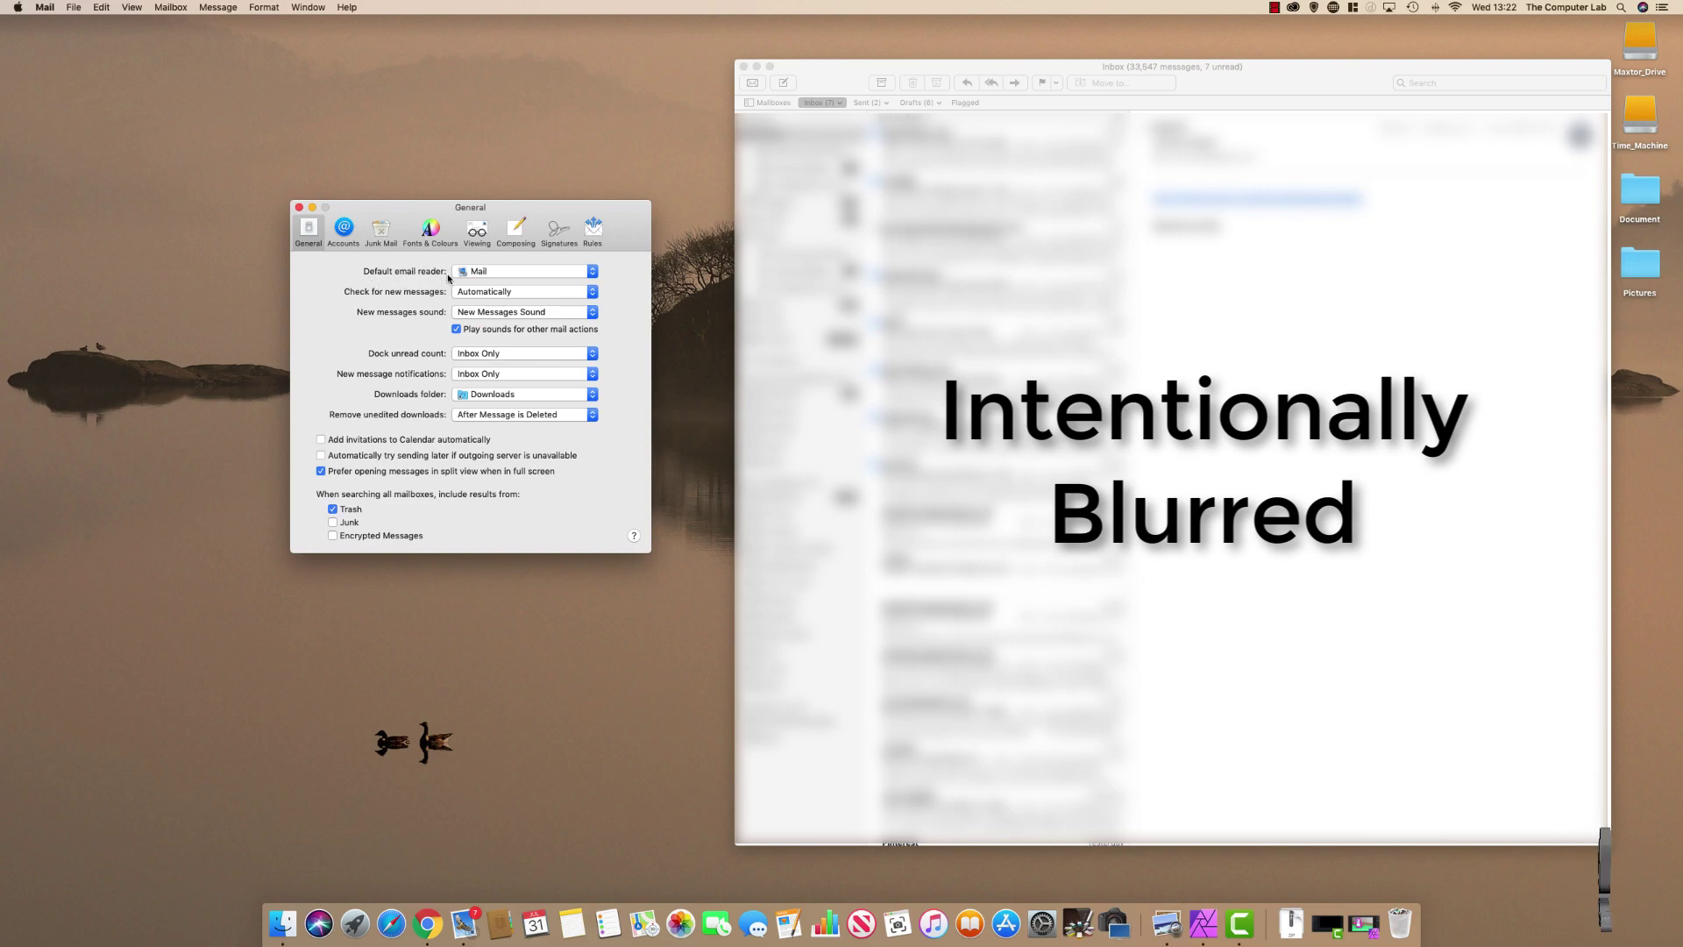
# - Browse the Applications folder for an alternative default email reader, and cancel without choosing one
pyautogui.click(594, 273)
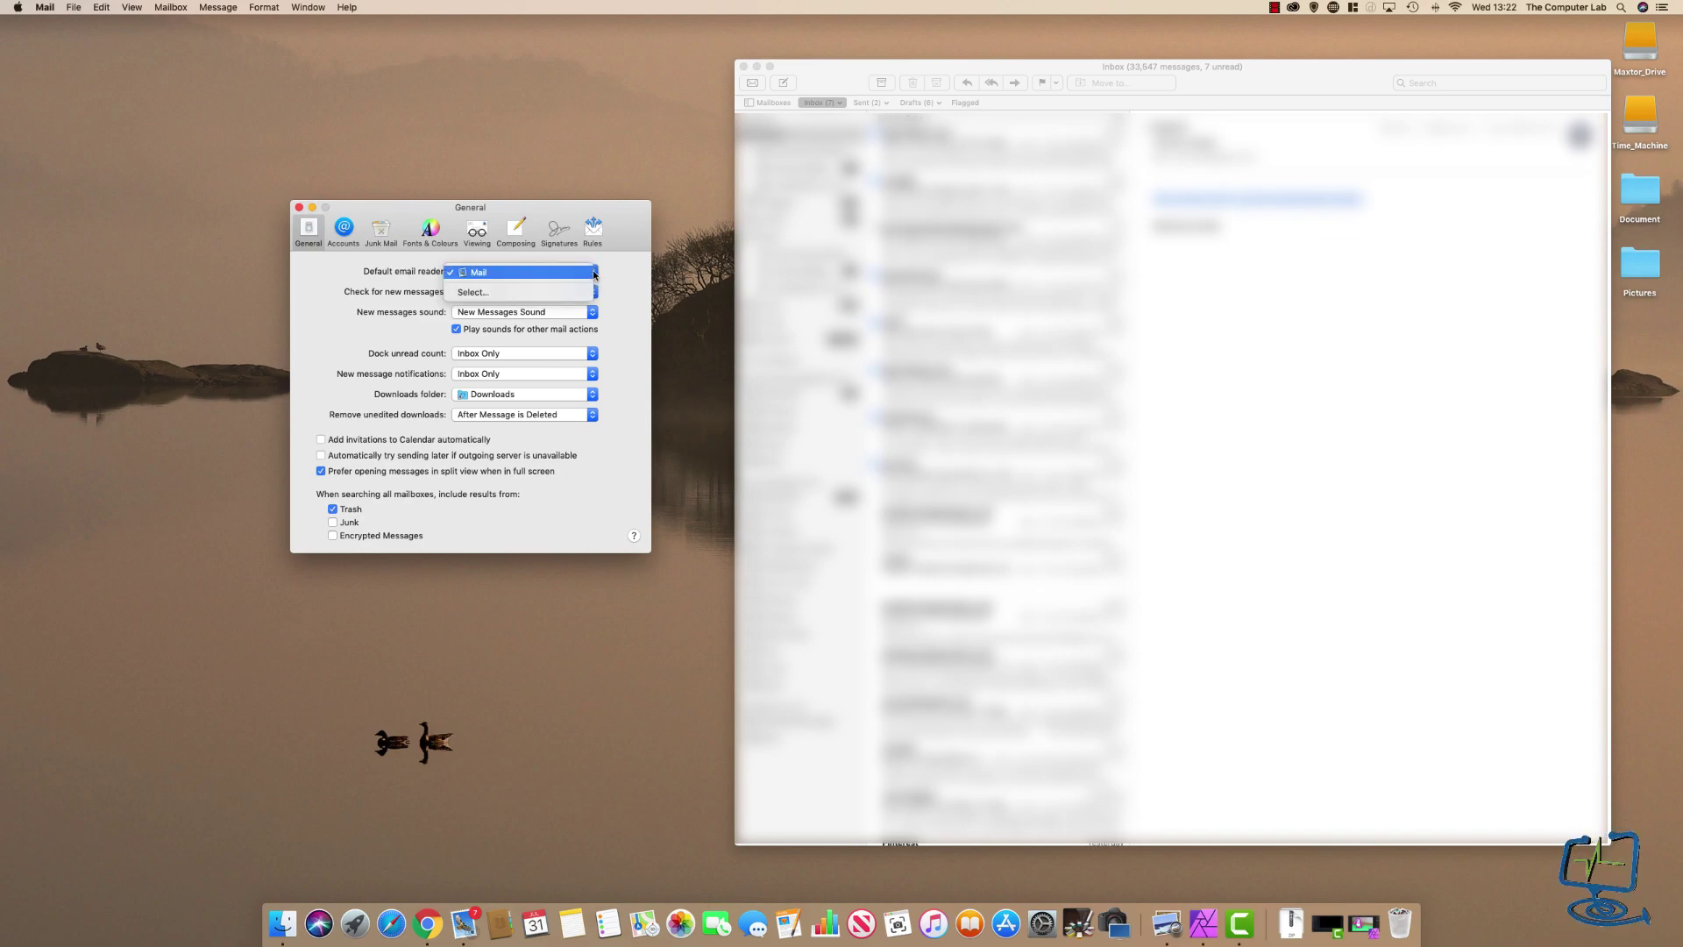
pyautogui.click(474, 293)
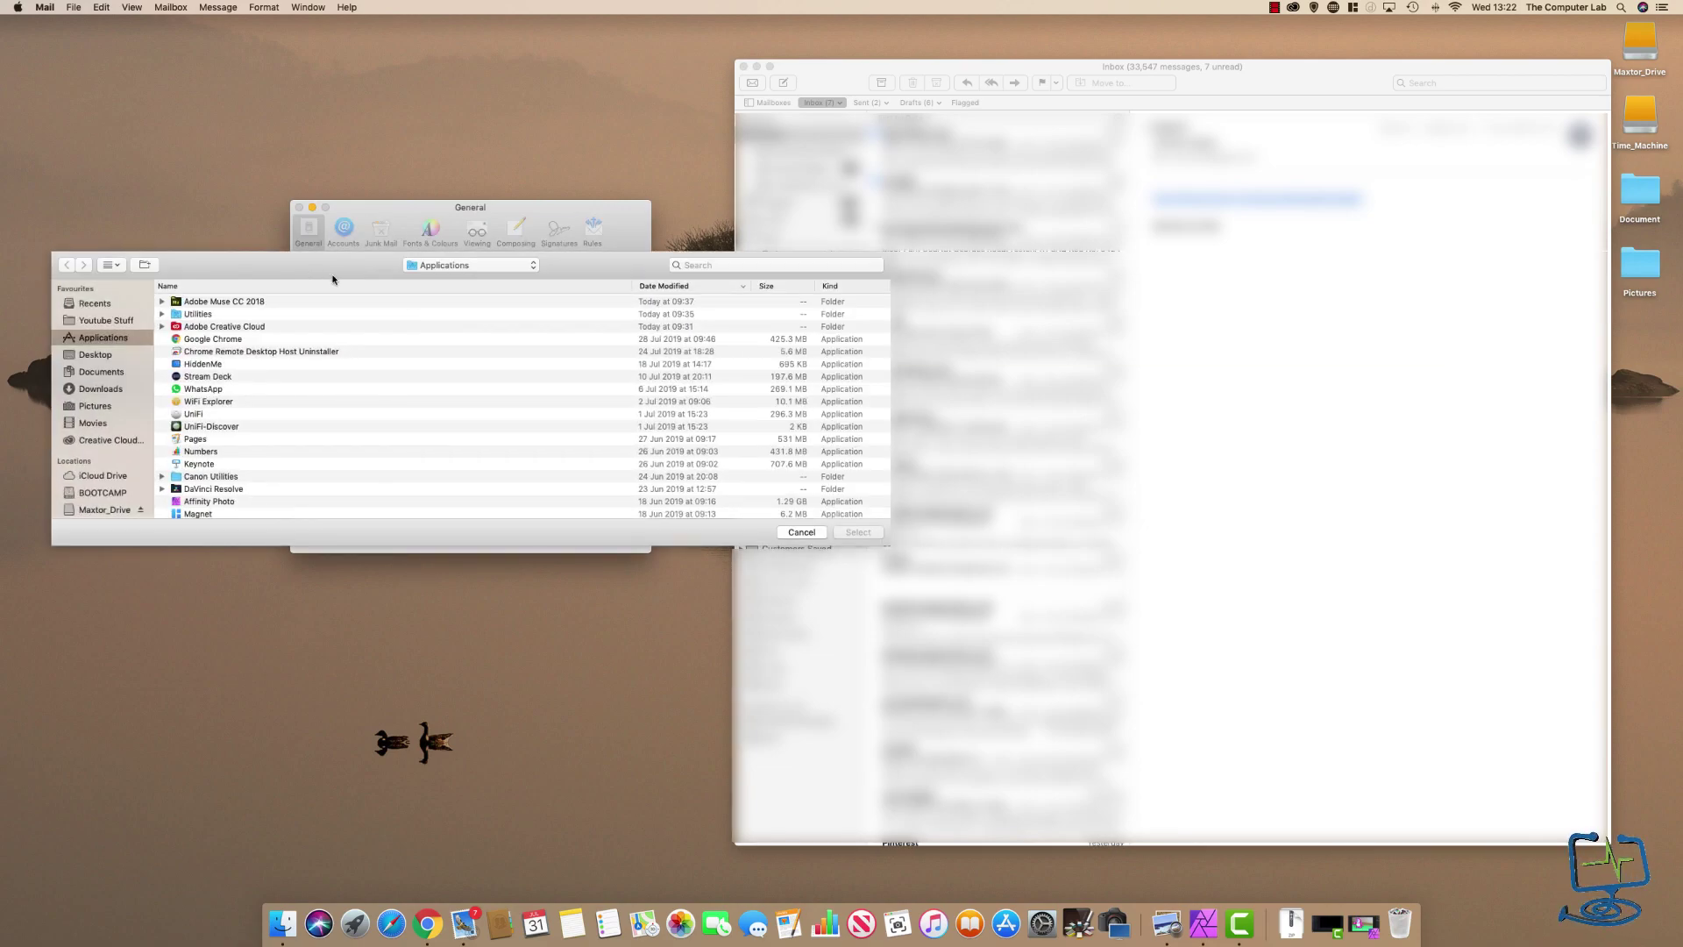
pyautogui.scroll(-10, 308, 420)
pyautogui.scroll(10, 308, 420)
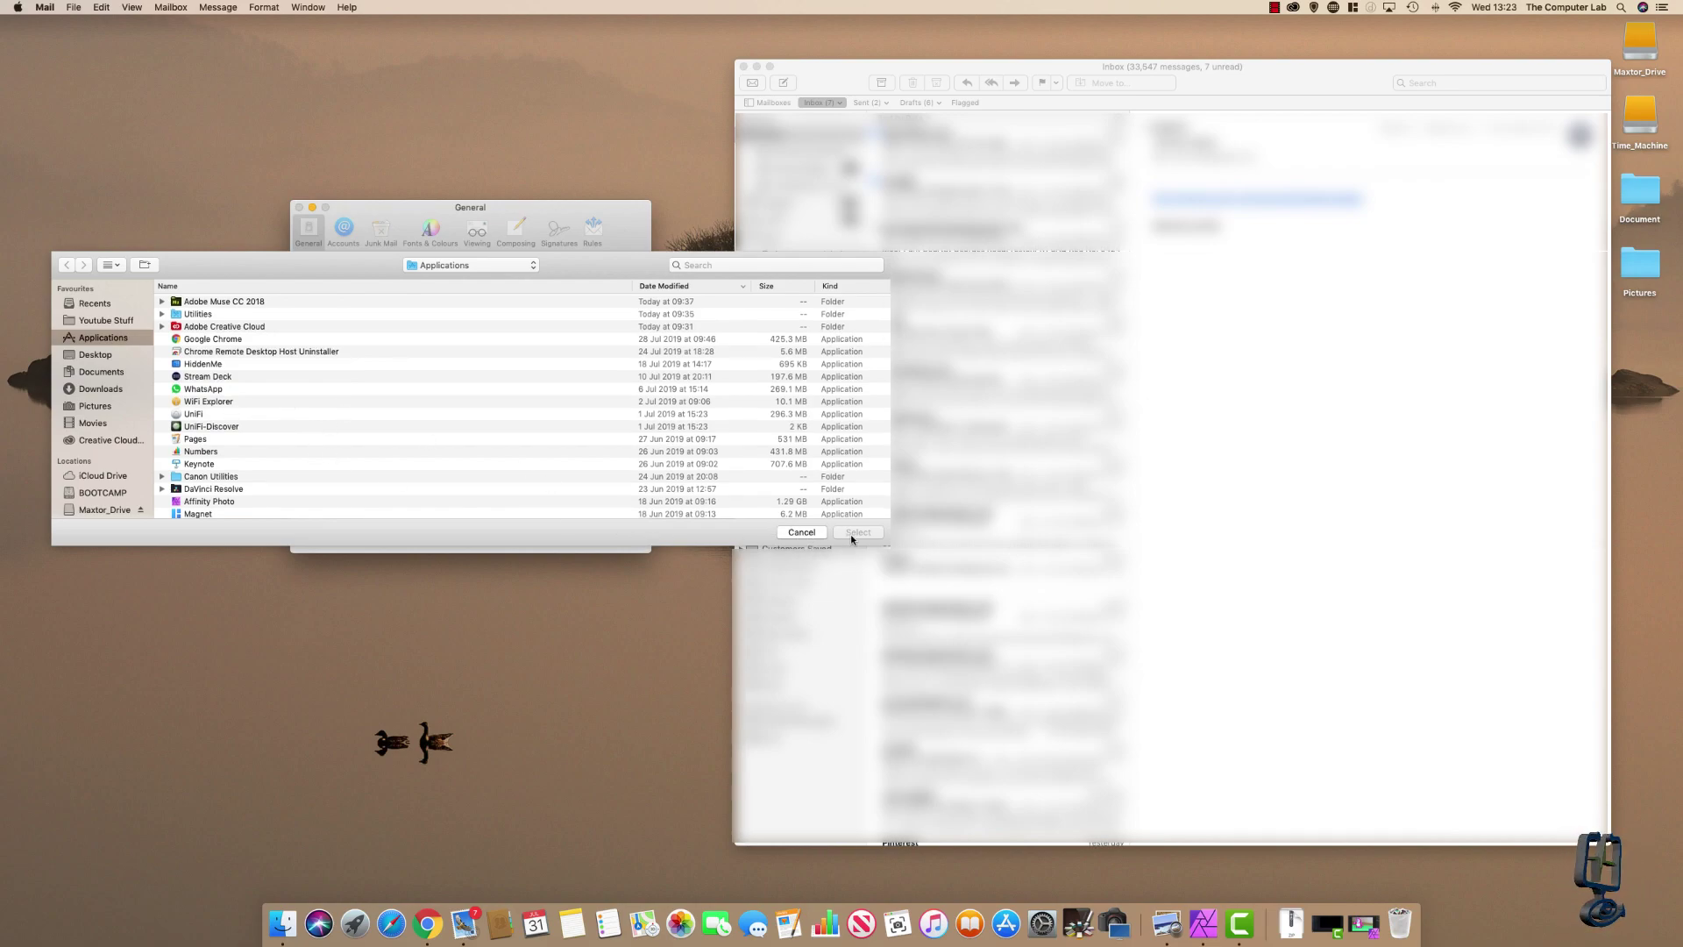
pyautogui.click(802, 532)
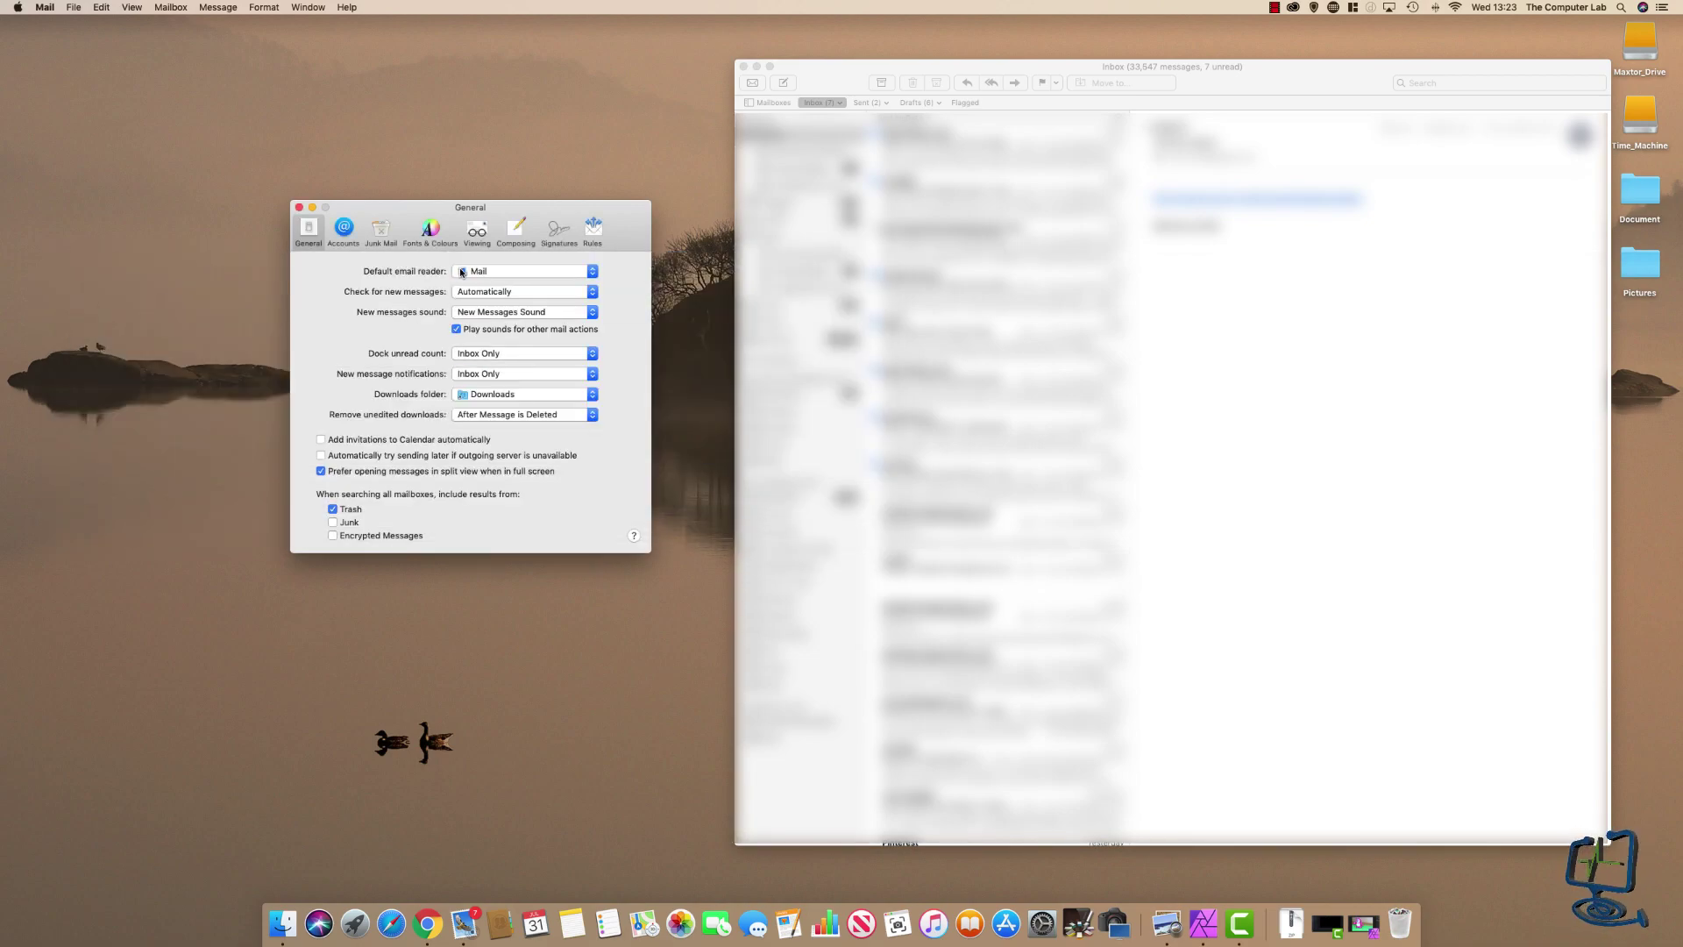